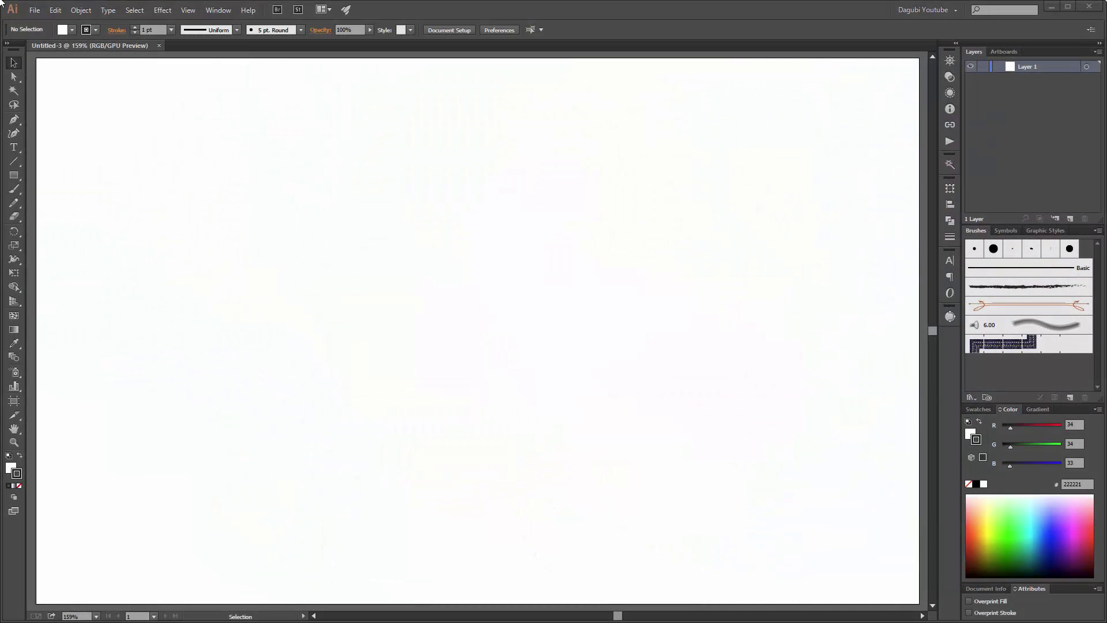
Step: Create a Print-profile document named Flower, landscape, 340 mm wide, in RGB colour
click(35, 10)
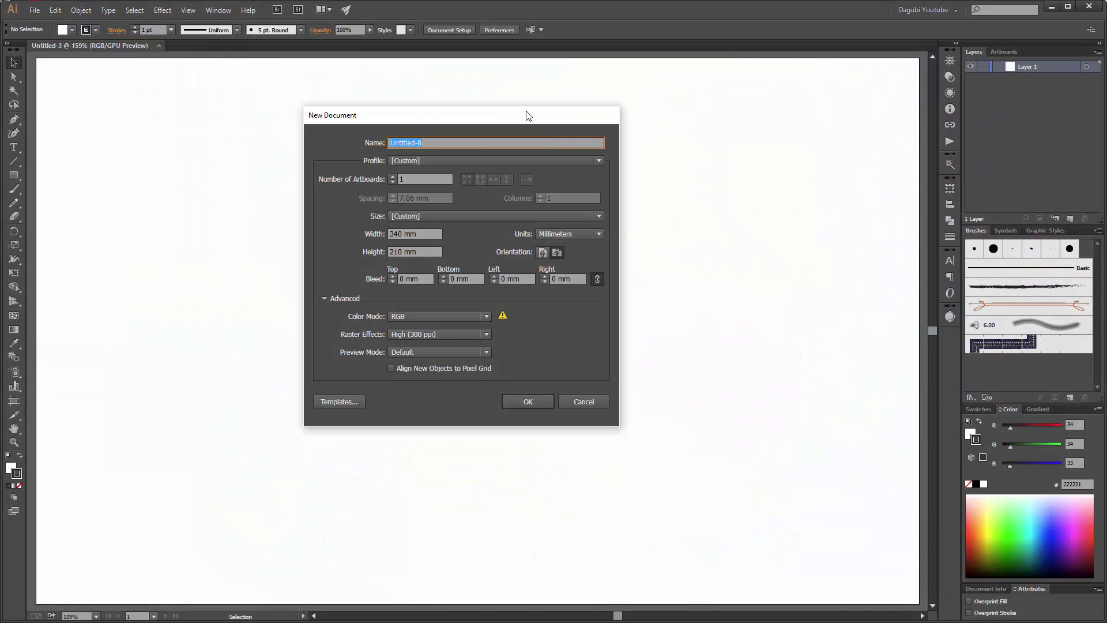
text(Flower)
click(459, 162)
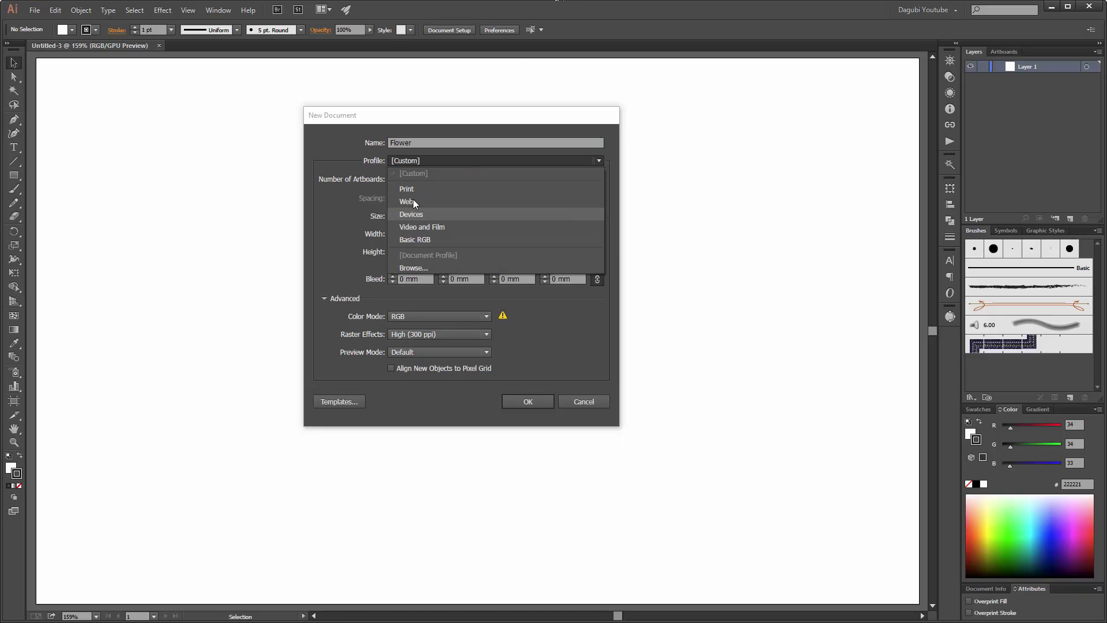
click(412, 190)
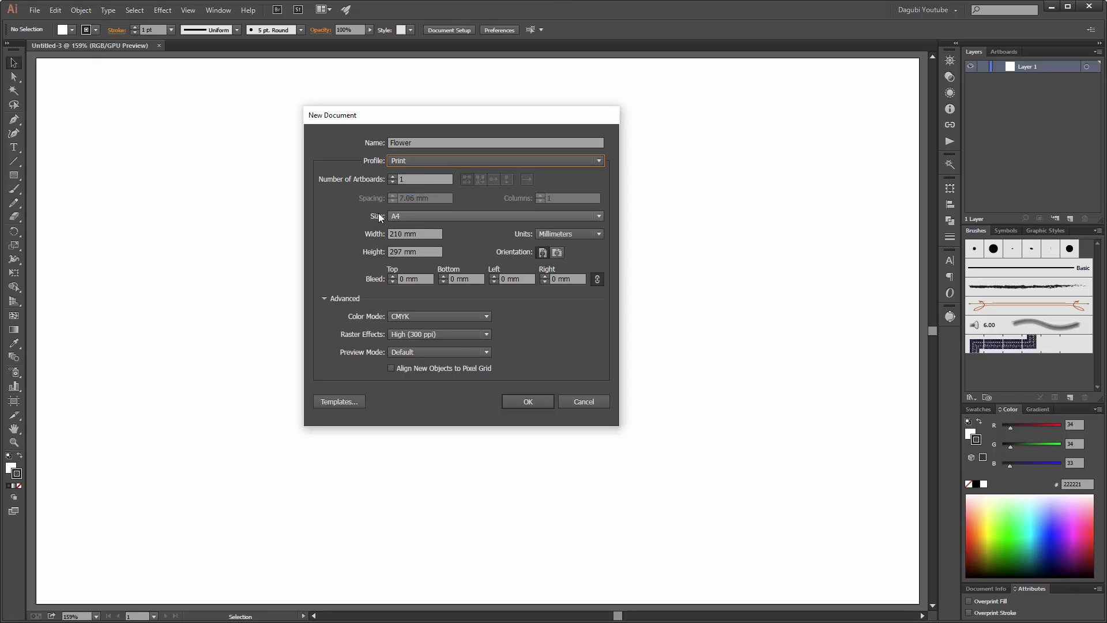
click(557, 252)
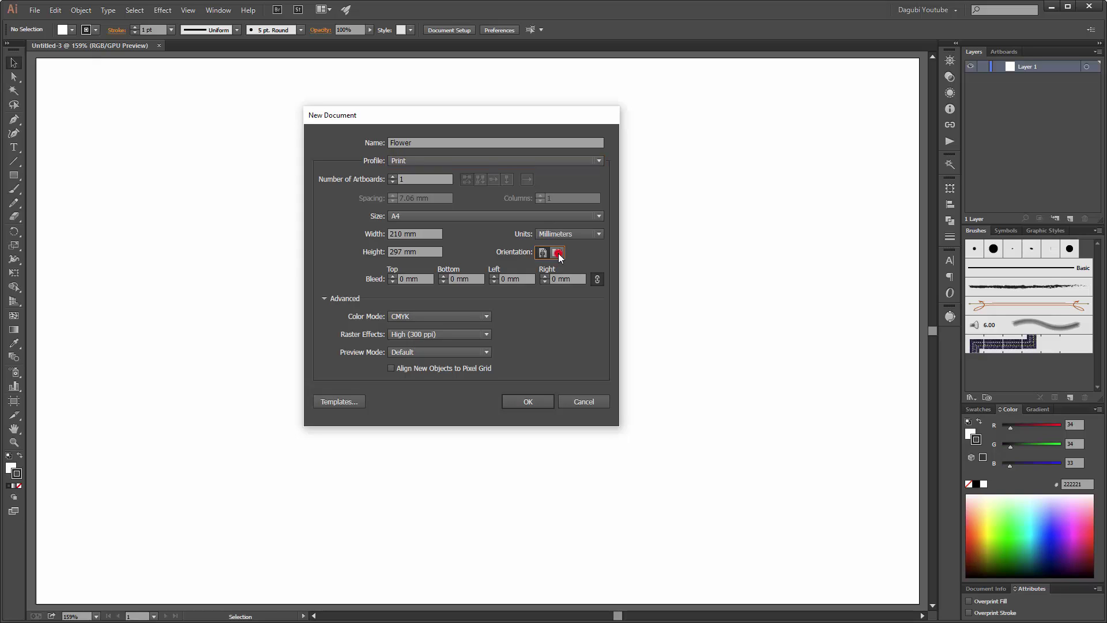
double_click(395, 234)
text(340)
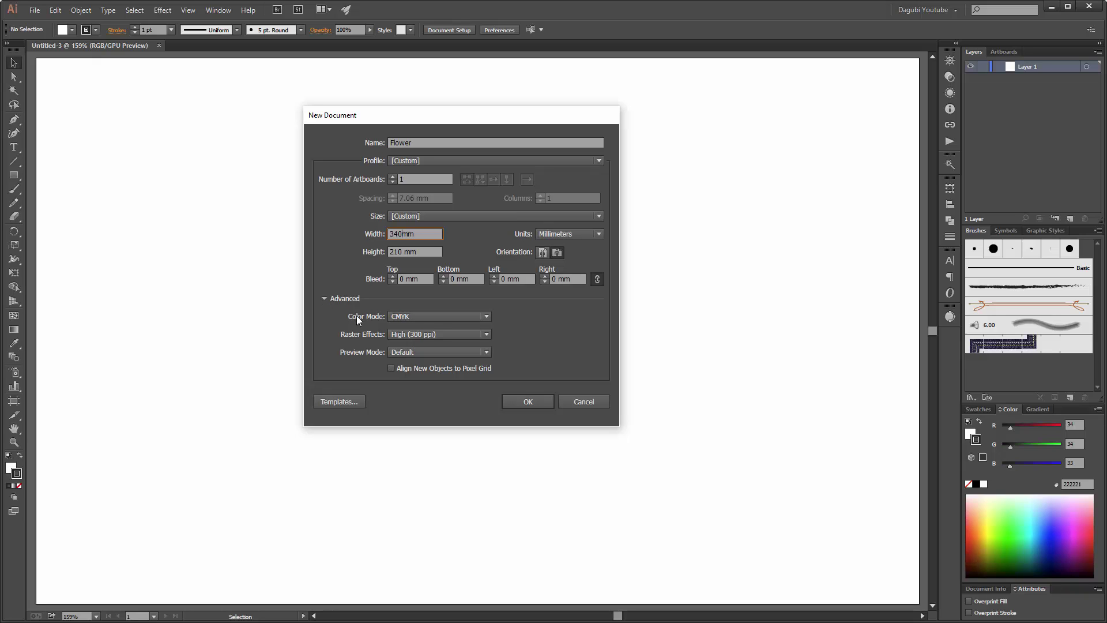
click(437, 315)
click(423, 342)
click(518, 401)
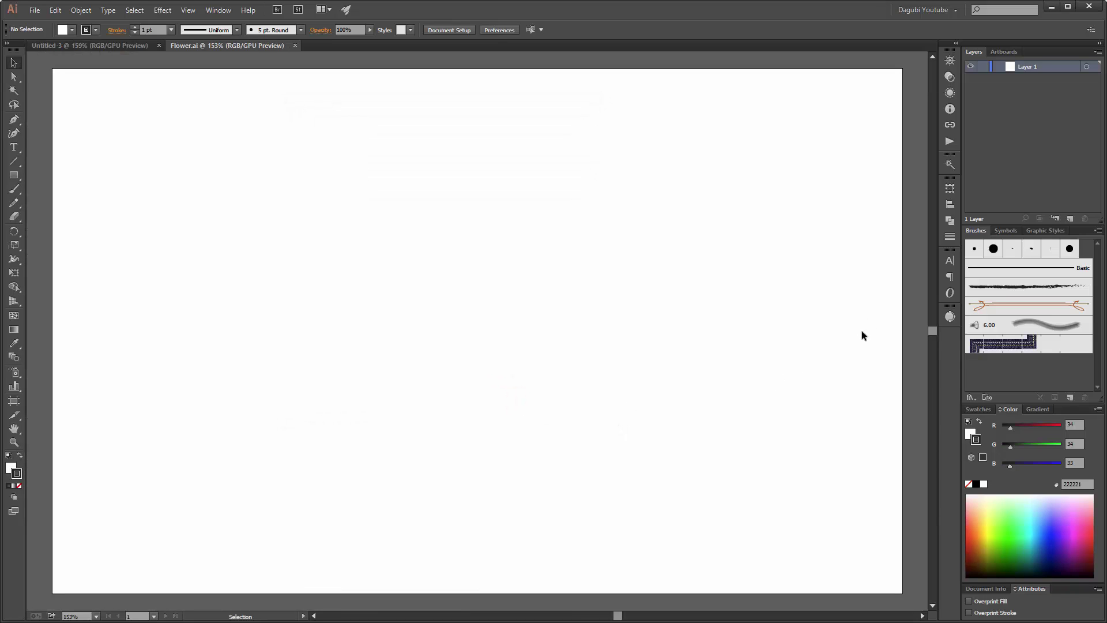
Step: Open the Dagubi Watercolor CS6_01_Invert brush library and add its first two brushes
click(971, 397)
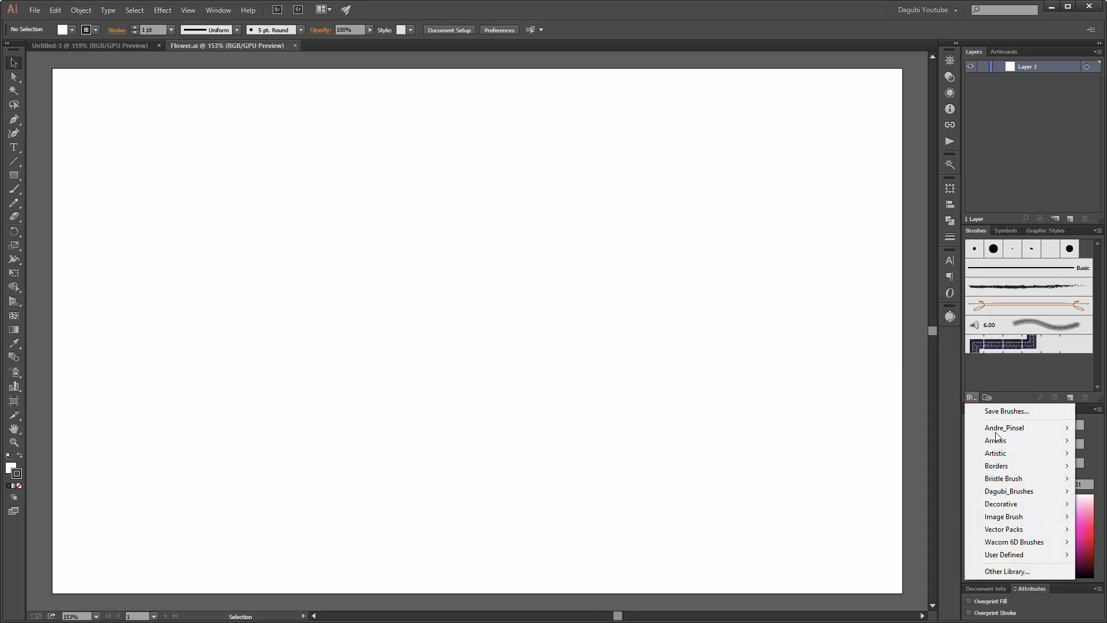
mouse_move(1008, 490)
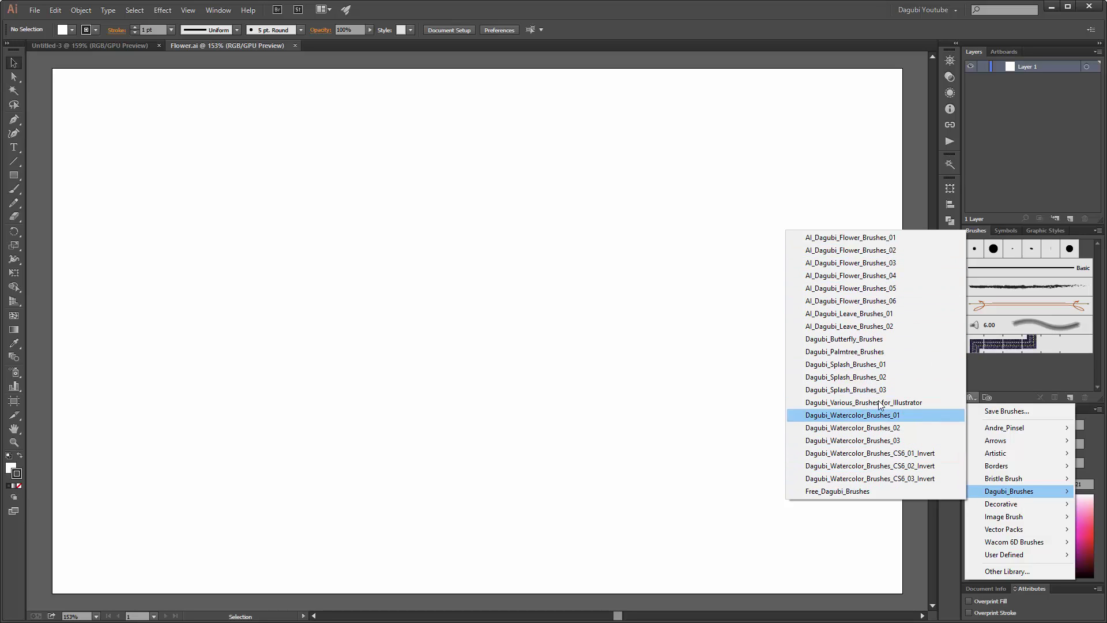
click(850, 455)
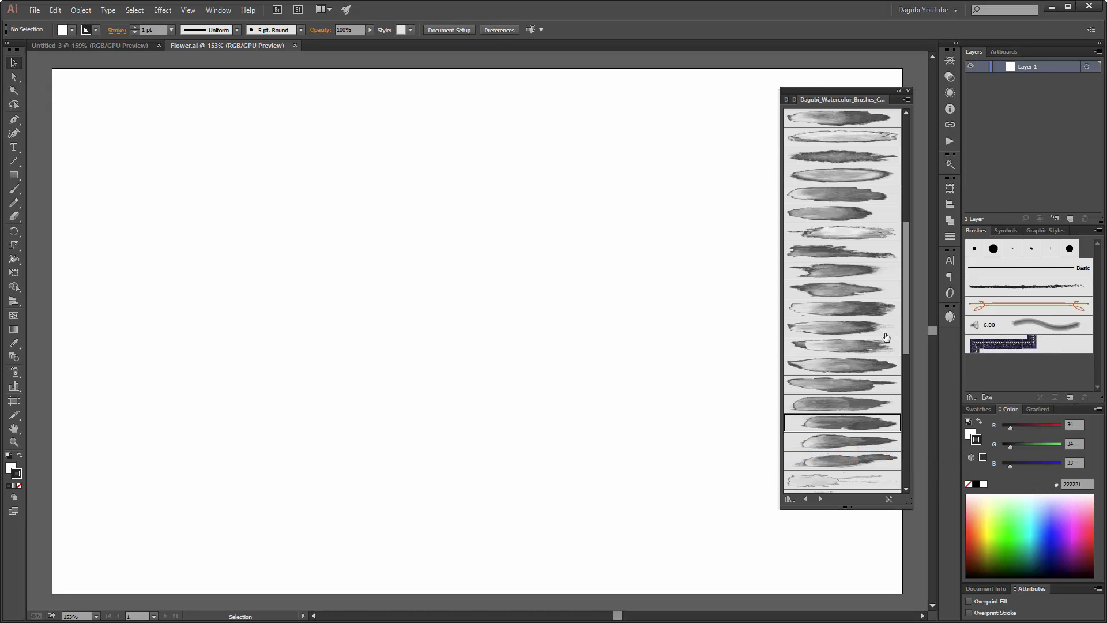
mouse_move(903, 282)
mouse_down()
mouse_move(908, 167)
mouse_move(898, 224)
mouse_up()
click(851, 364)
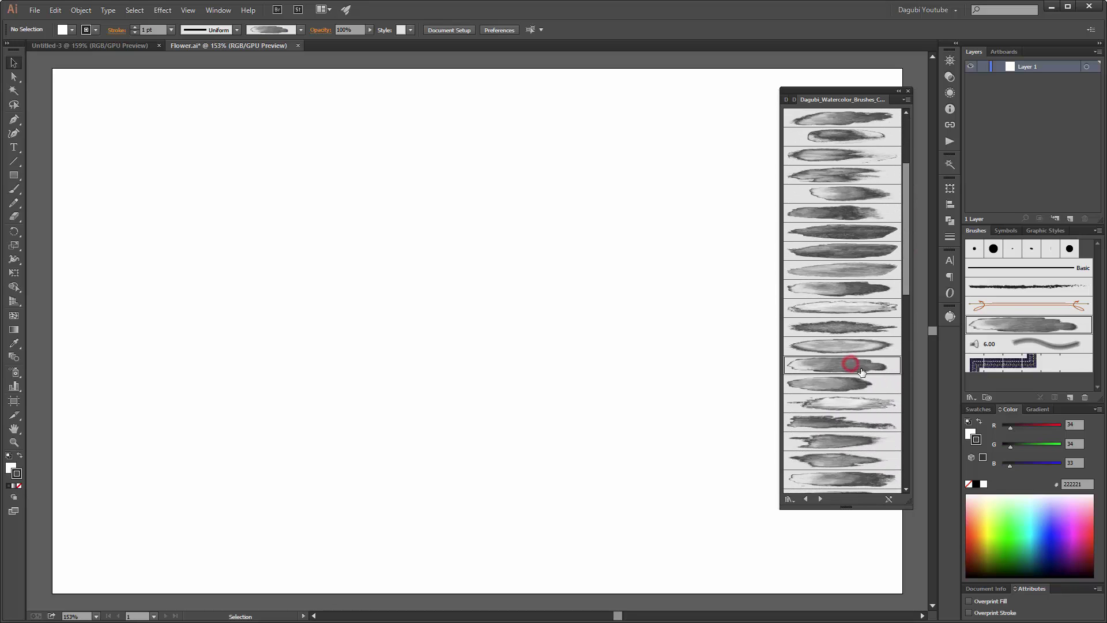
click(843, 382)
Step: Add five more watercolor brushes, then choose Watercolor 21 with the Paintbrush tool
scroll(842, 403, down, 3)
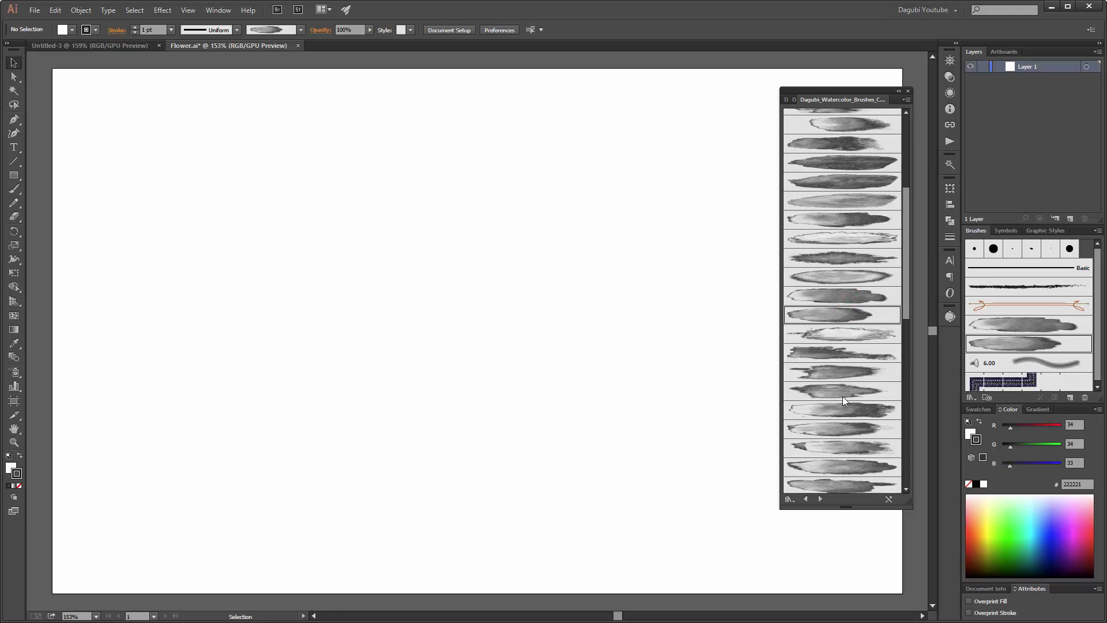
click(841, 410)
click(840, 427)
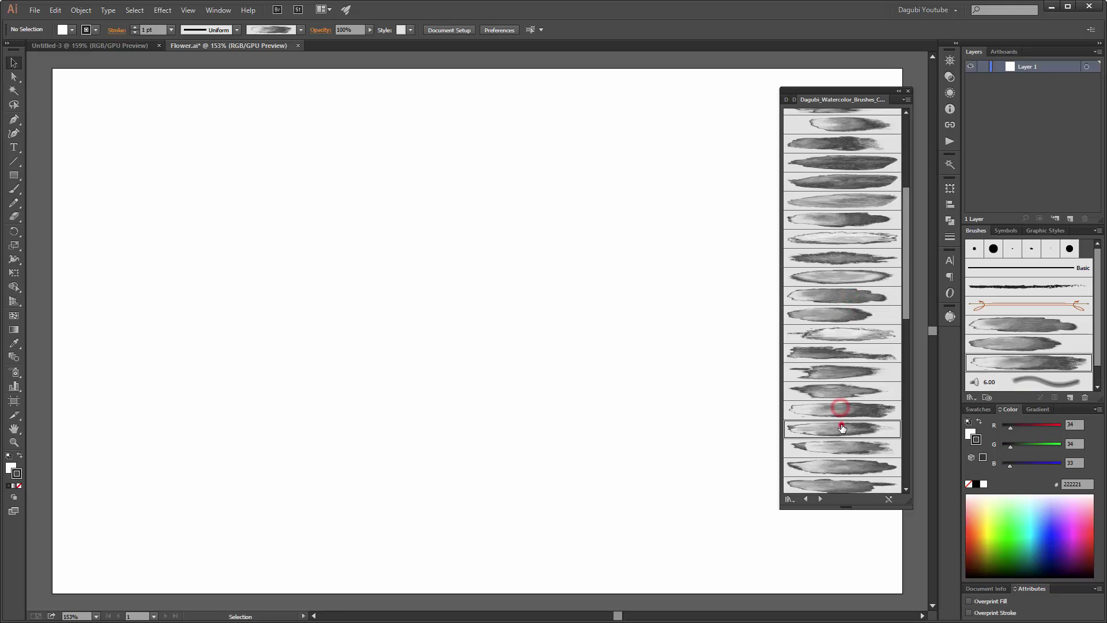
click(840, 464)
click(845, 487)
scroll(859, 478, down, 2)
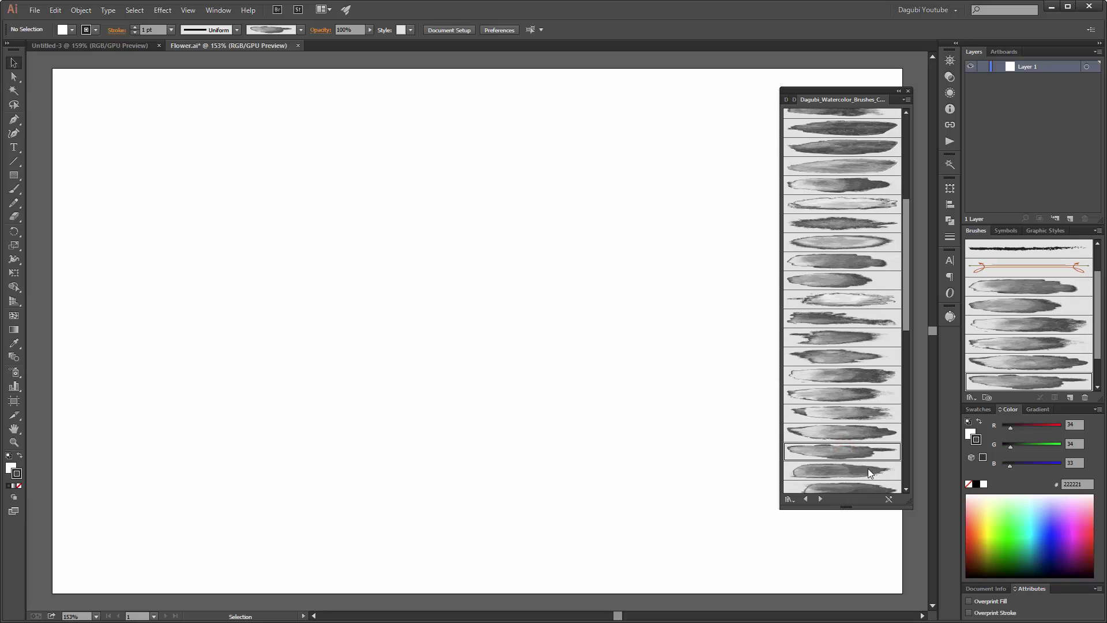
click(850, 471)
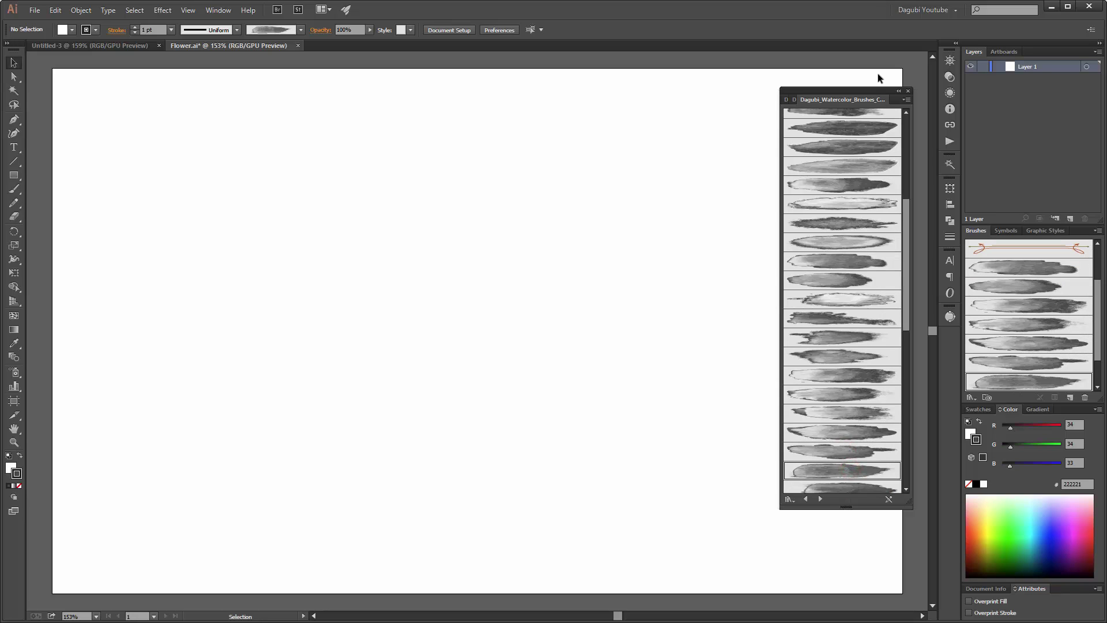
click(1035, 272)
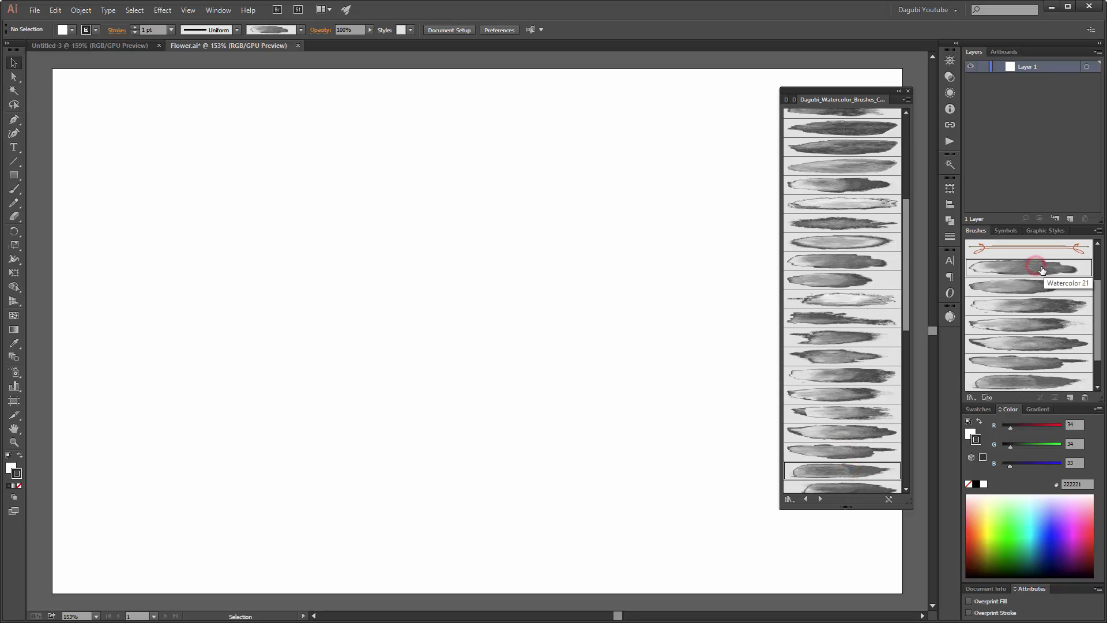
click(14, 189)
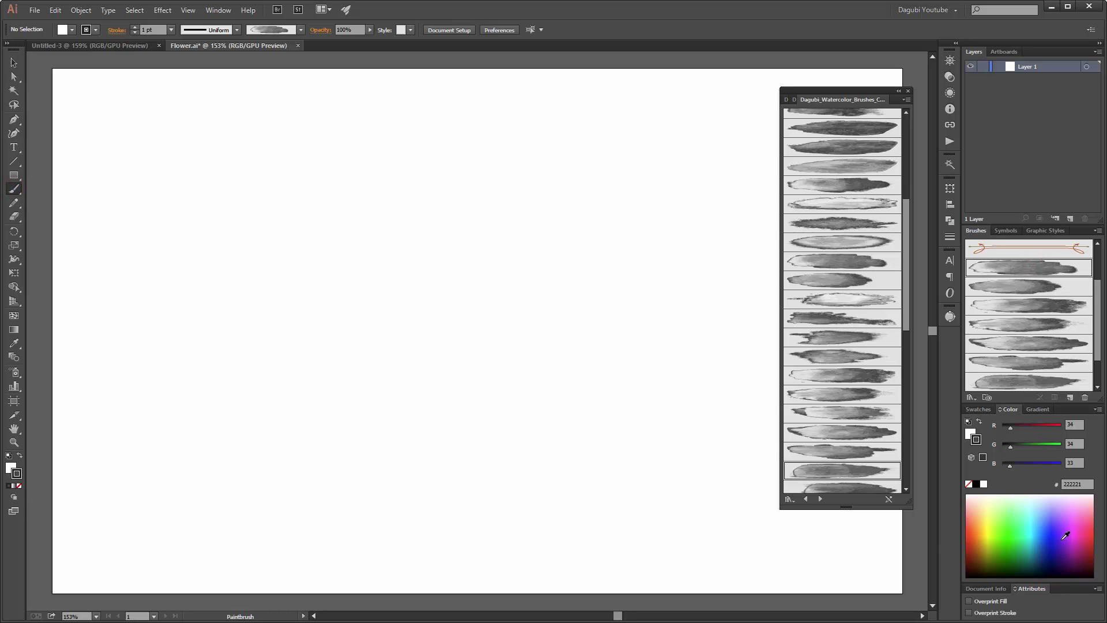
Step: Paint a pink Watercolor 21 stroke in the artboard's upper left-centre
click(1076, 510)
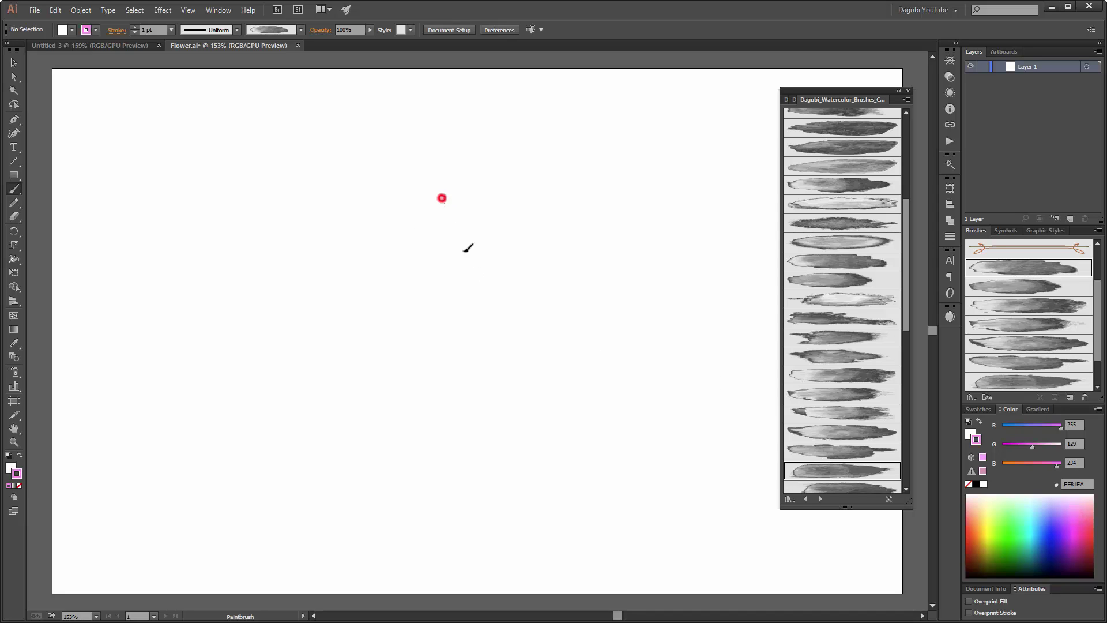
drag(442, 196, 482, 321)
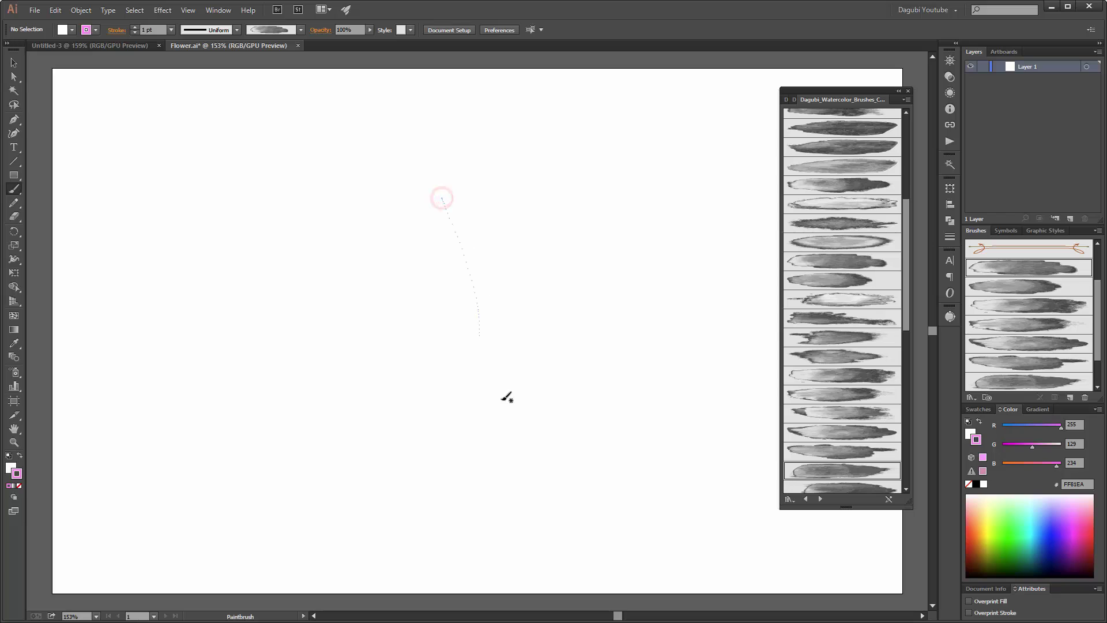
ctrl+click(482, 311)
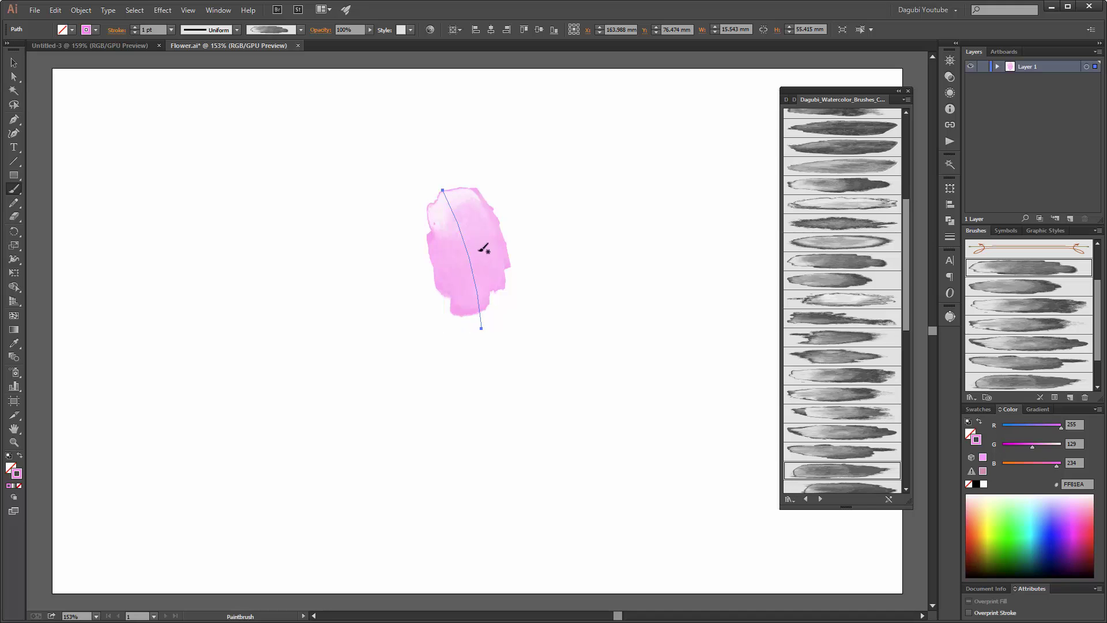
Step: Set Watercolor 21's colorization to Tints and Shades and apply it to existing strokes
double_click(1025, 265)
drag(667, 137, 825, 111)
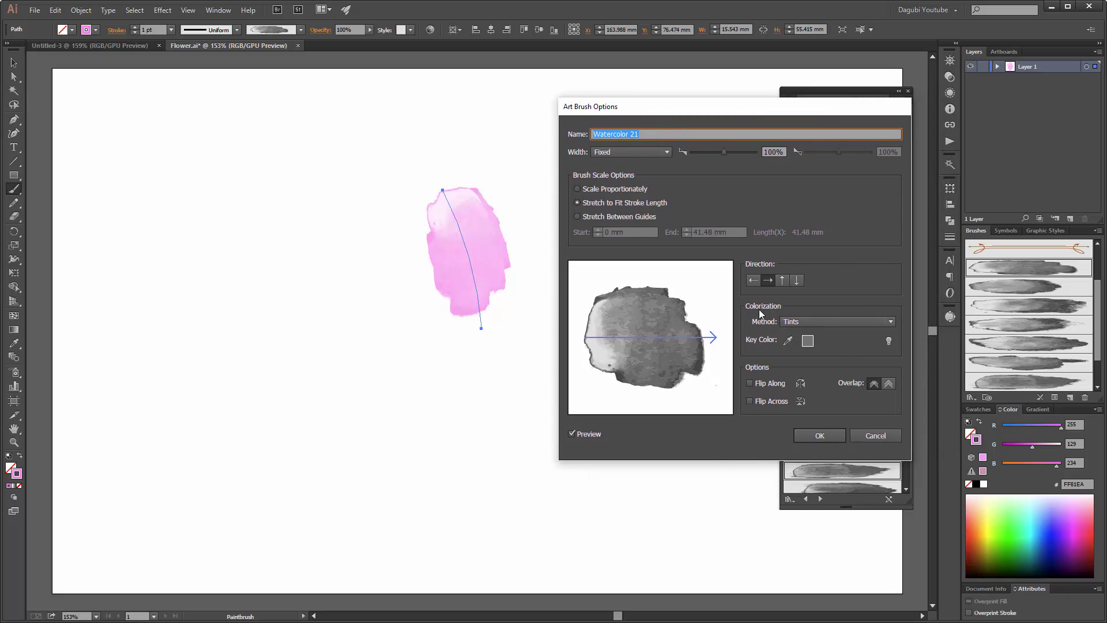
click(798, 321)
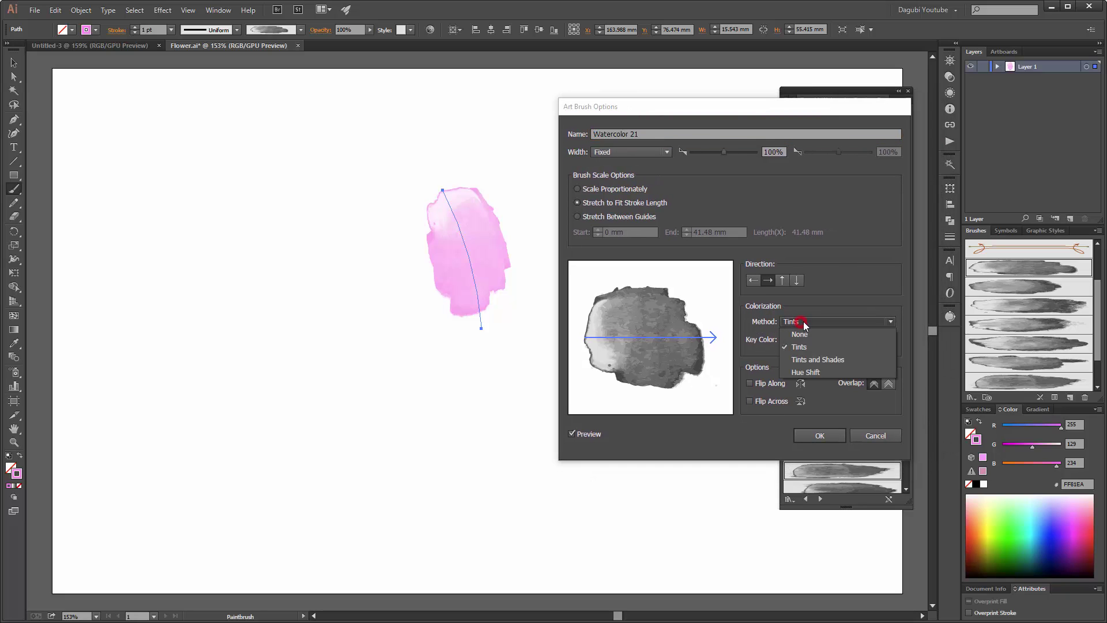
click(817, 359)
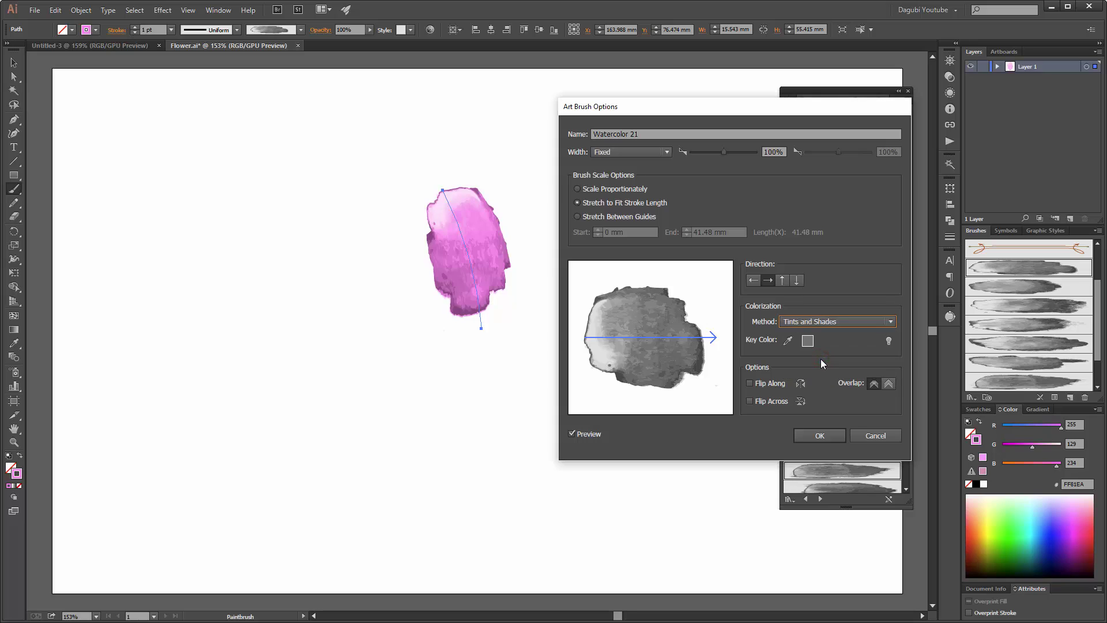
drag(842, 107, 845, 96)
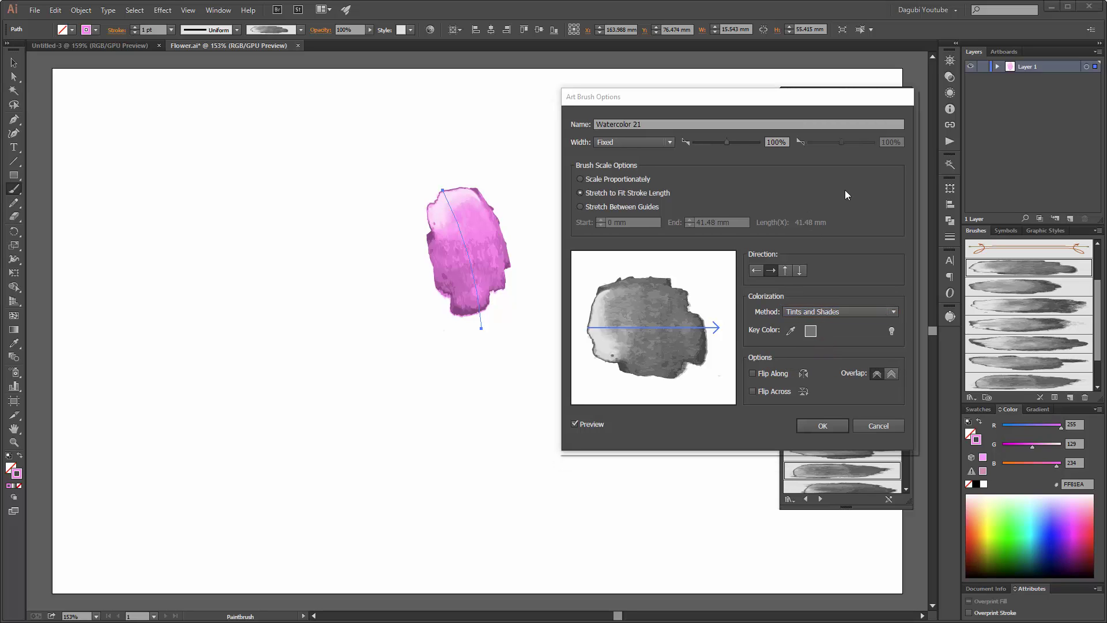
click(811, 310)
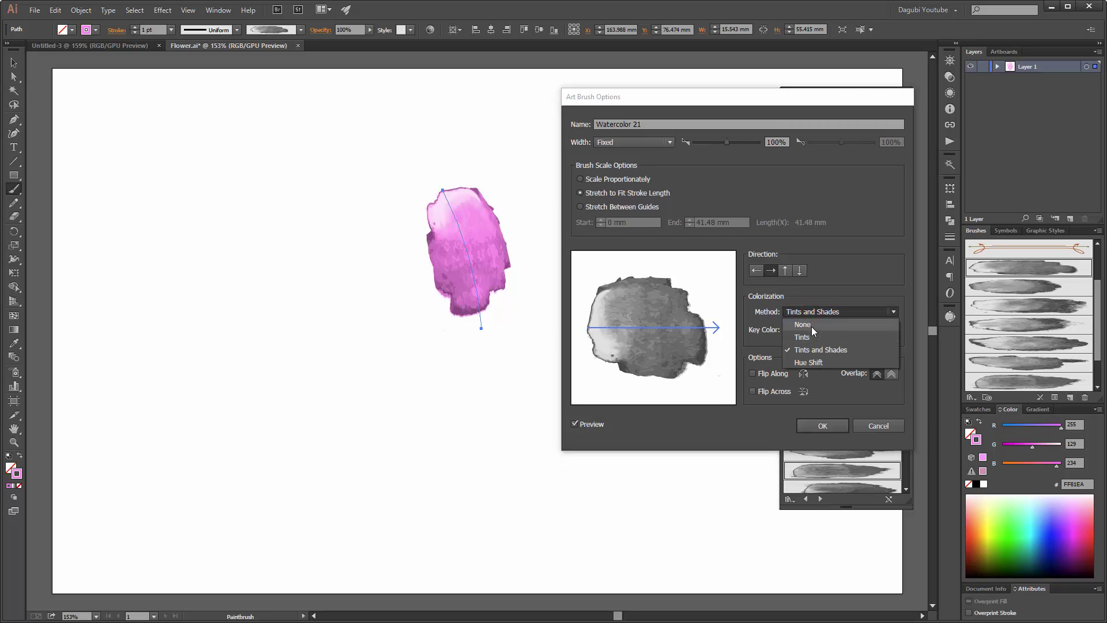
click(814, 331)
click(817, 313)
click(823, 352)
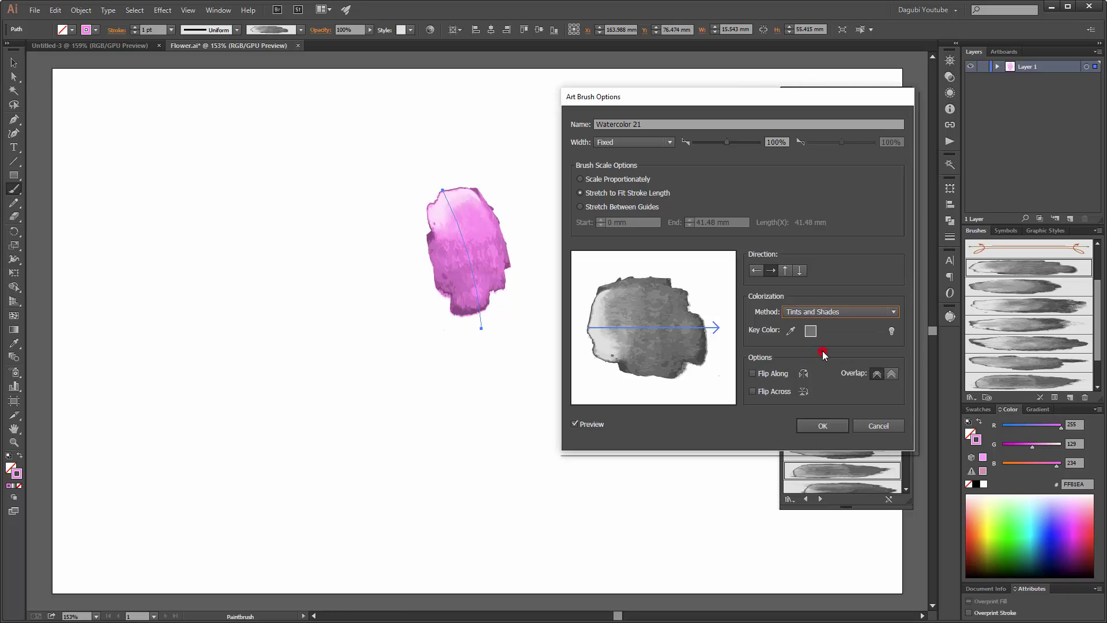
click(823, 426)
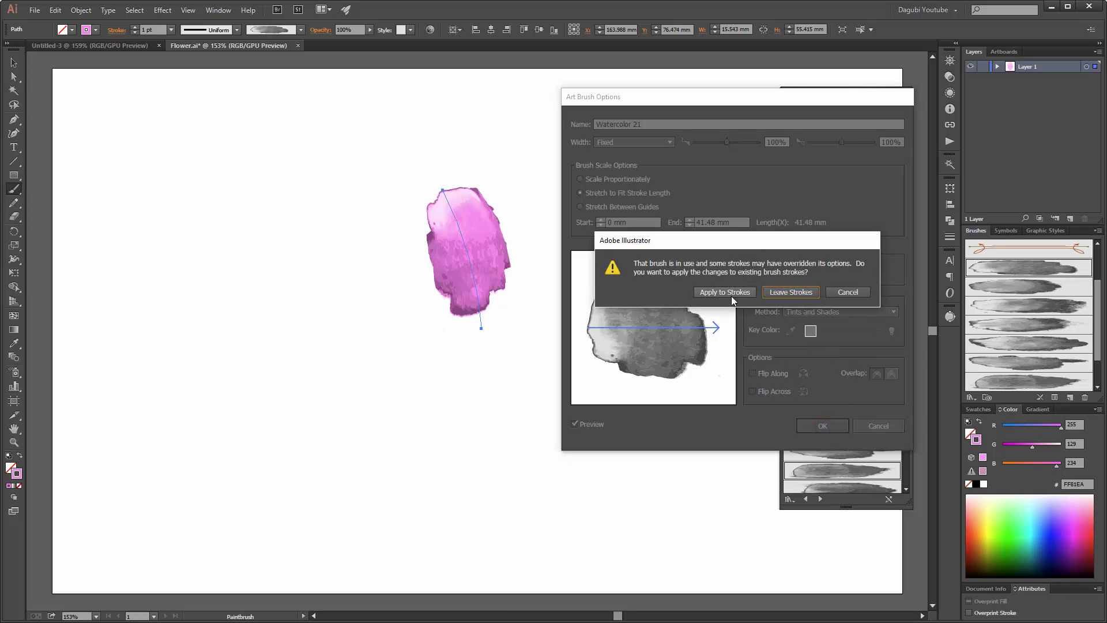
click(733, 296)
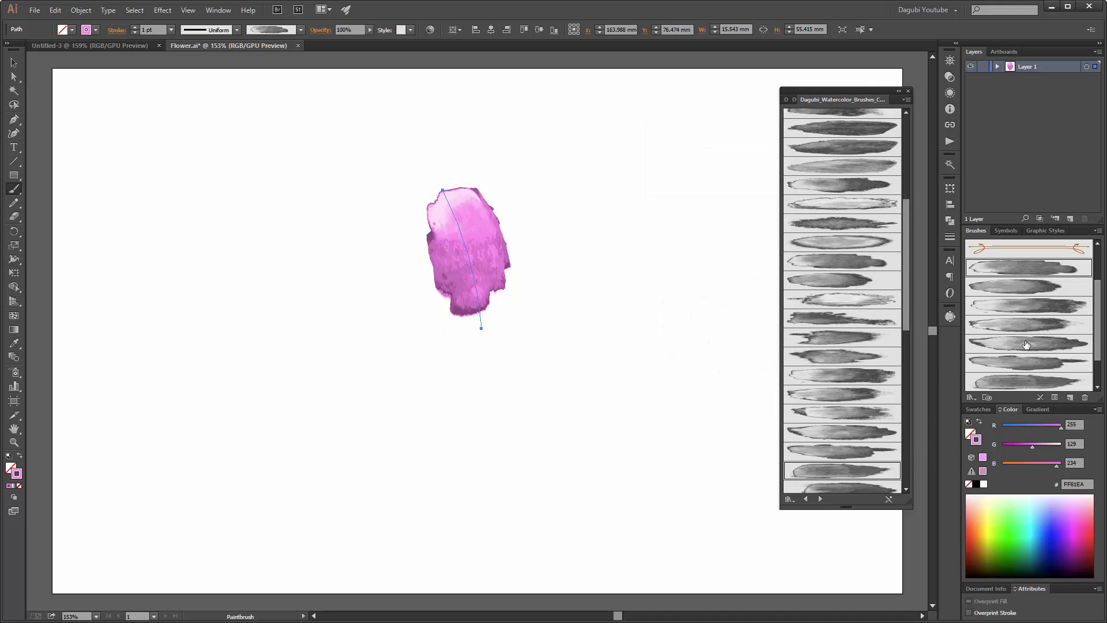
Step: Switch the next two watercolor brushes to Tints and Shades, applying to strokes
double_click(1007, 284)
click(845, 311)
click(832, 349)
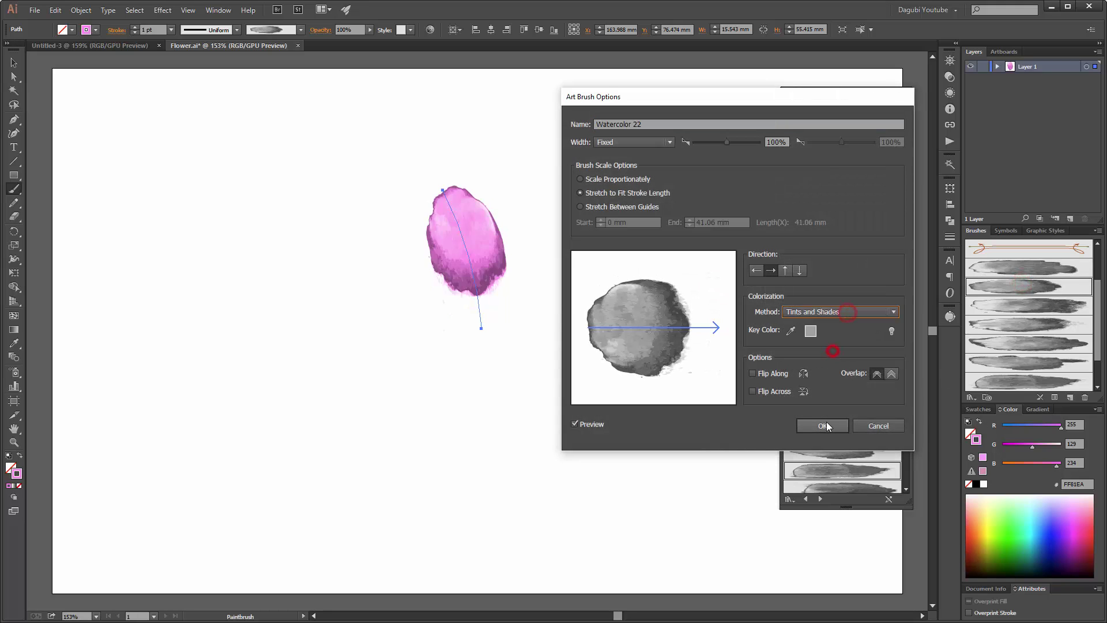
click(825, 425)
click(731, 296)
double_click(1025, 306)
click(793, 311)
click(803, 350)
click(822, 426)
click(740, 293)
Step: Give two more brushes, including Watercolor 30, Tints and Shades colorization
click(1028, 320)
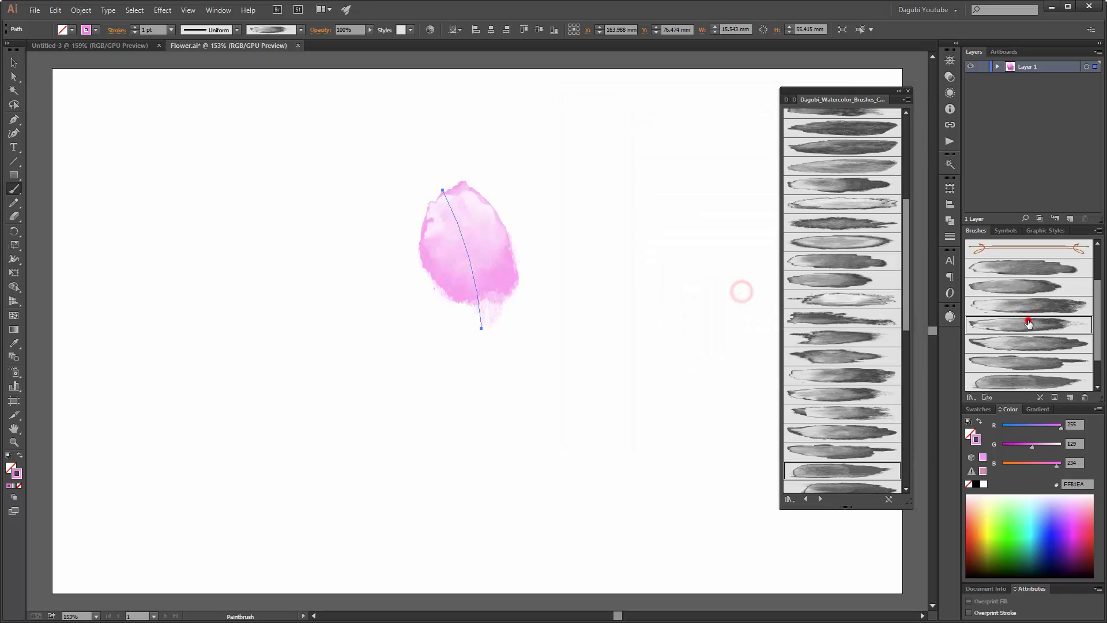
double_click(1029, 321)
click(808, 311)
click(807, 349)
click(822, 426)
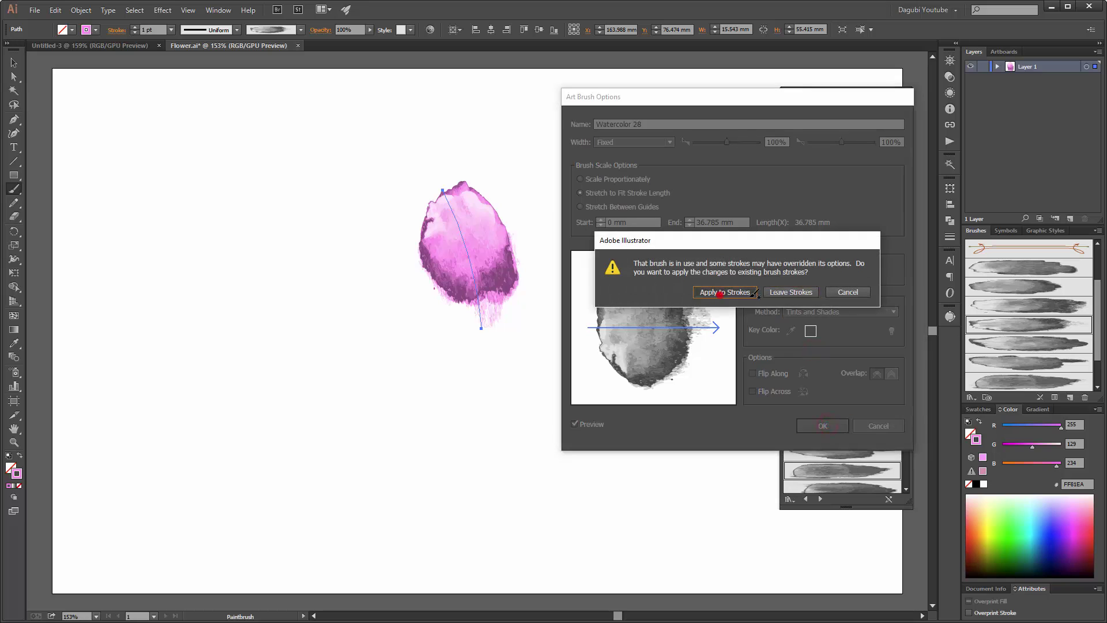
click(720, 293)
double_click(1028, 343)
click(812, 312)
click(807, 348)
click(823, 426)
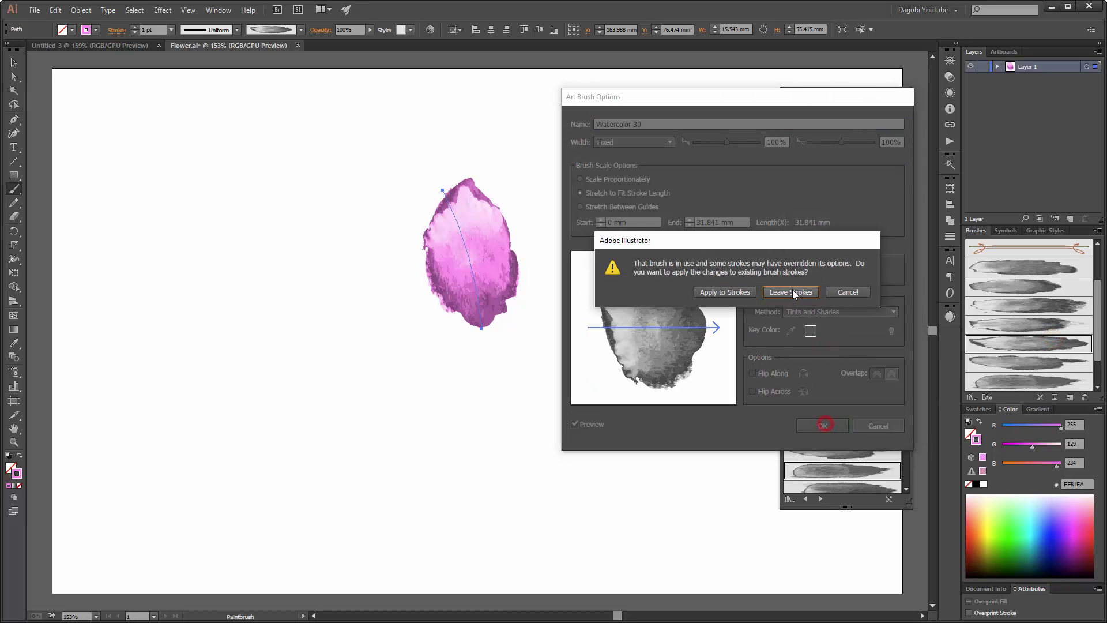
click(728, 291)
Step: Set Watercolor 31 and Watercolor 32 to Tints and Shades, applying to strokes
double_click(1028, 363)
click(813, 311)
click(821, 350)
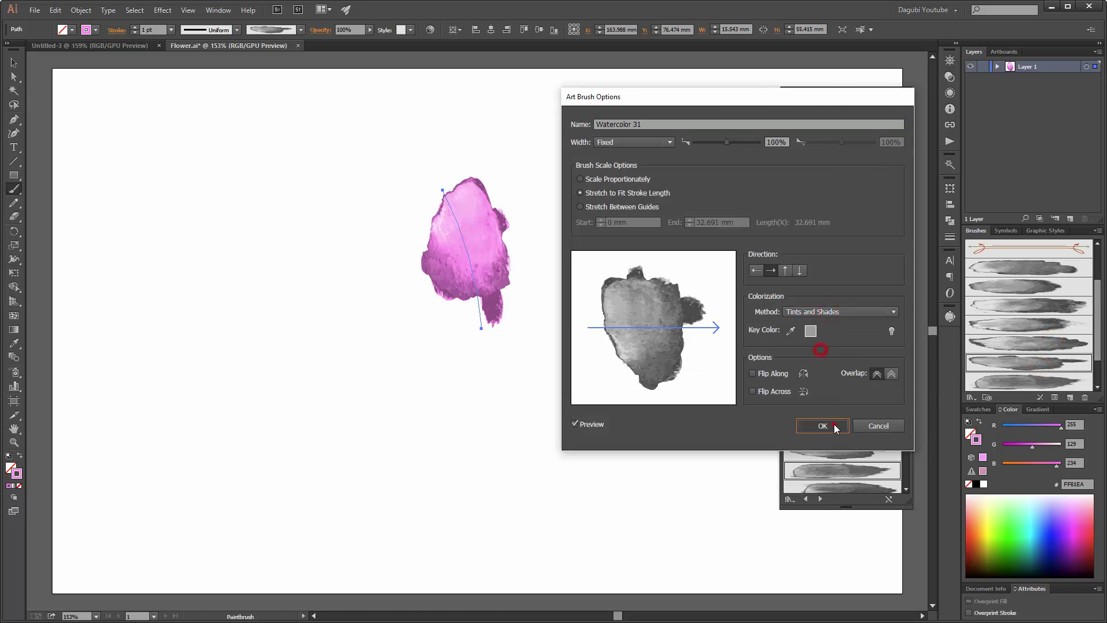
click(834, 427)
click(725, 292)
double_click(1028, 381)
click(819, 311)
click(817, 349)
click(823, 425)
click(728, 291)
drag(1099, 309, 1099, 326)
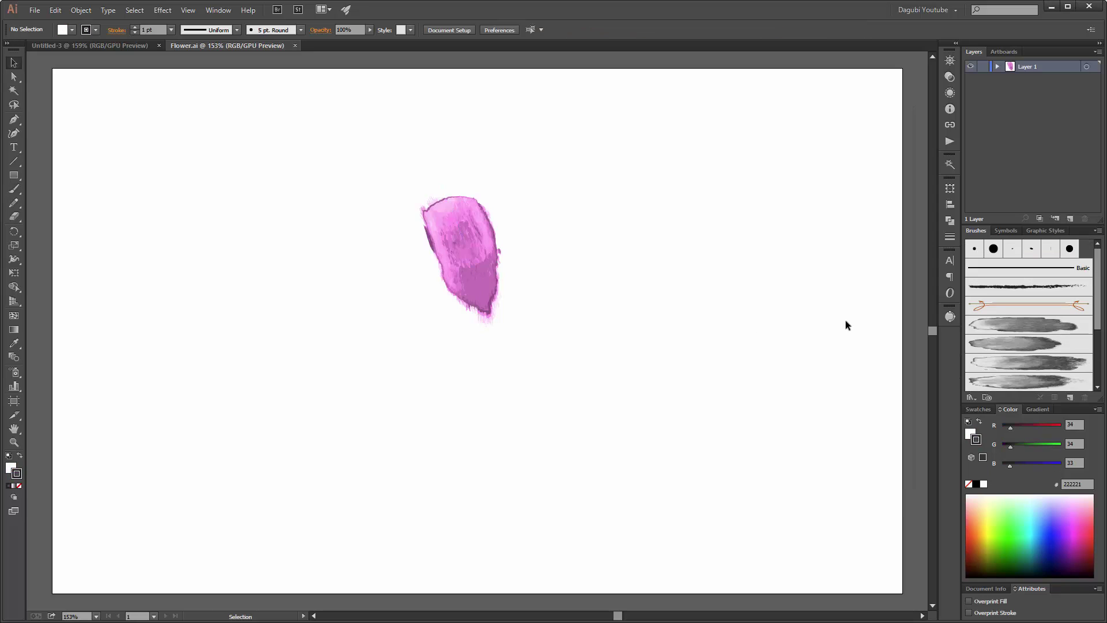
Step: Delete the earlier pink stroke and ready the Paintbrush with the first watercolour brush in pink
drag(613, 165, 373, 352)
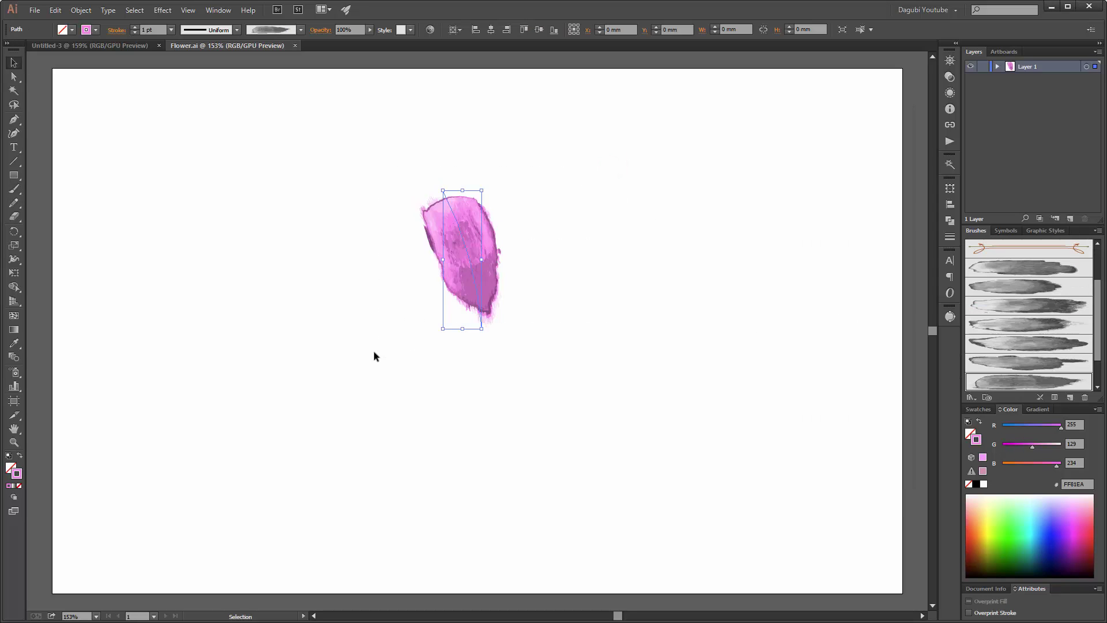
key(Delete)
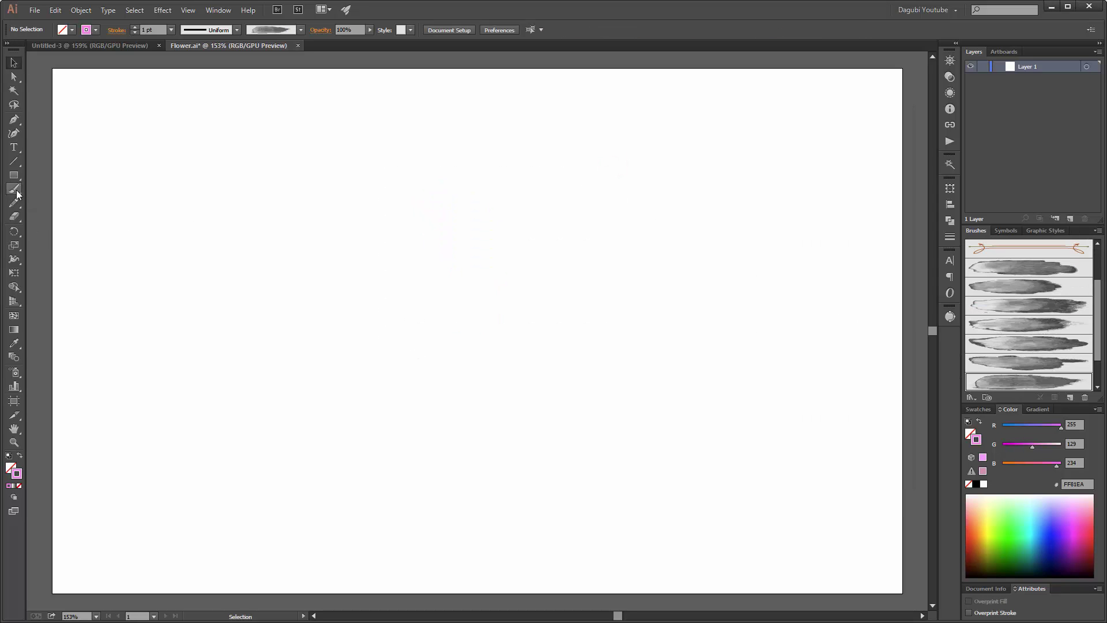
click(16, 192)
click(1014, 268)
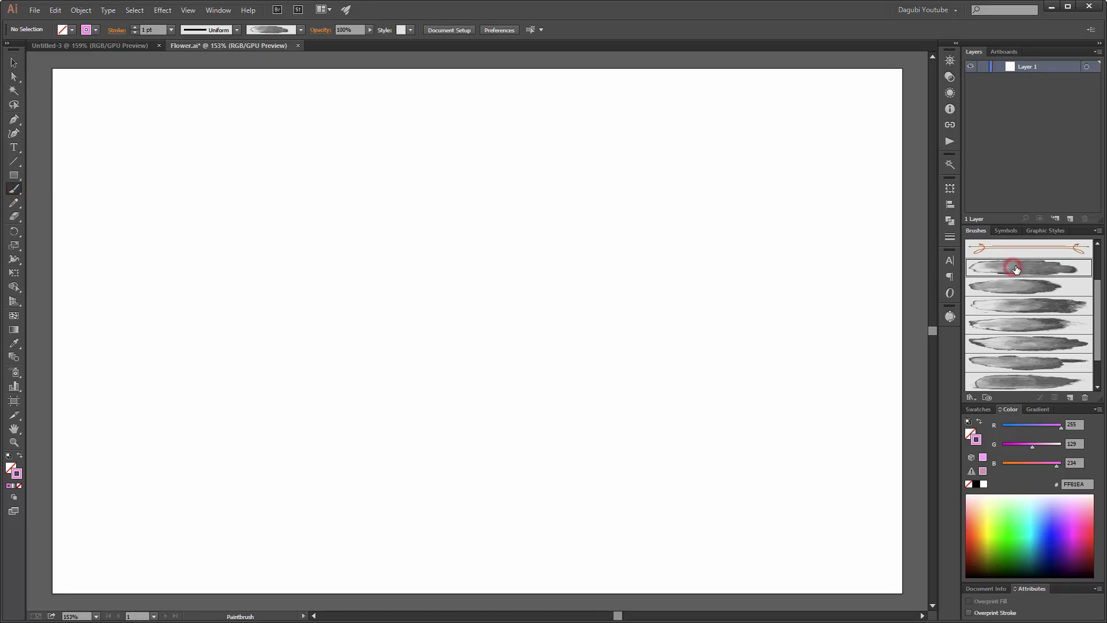
click(1087, 483)
Step: Paint two overlapping pink petals above the page centre using different brushes
drag(465, 157, 479, 271)
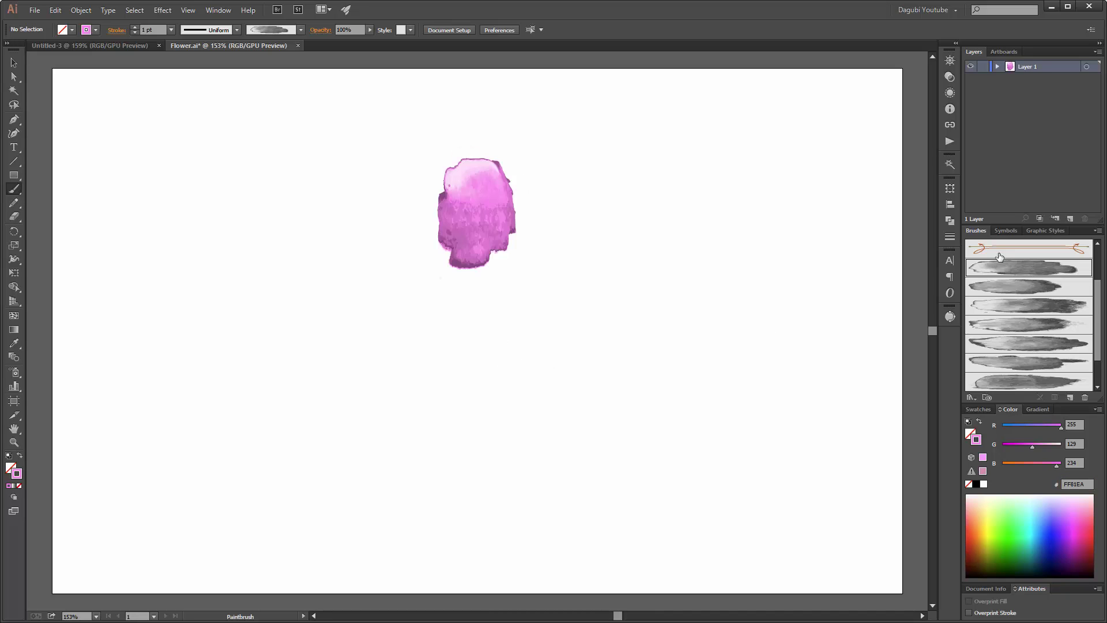
click(1025, 289)
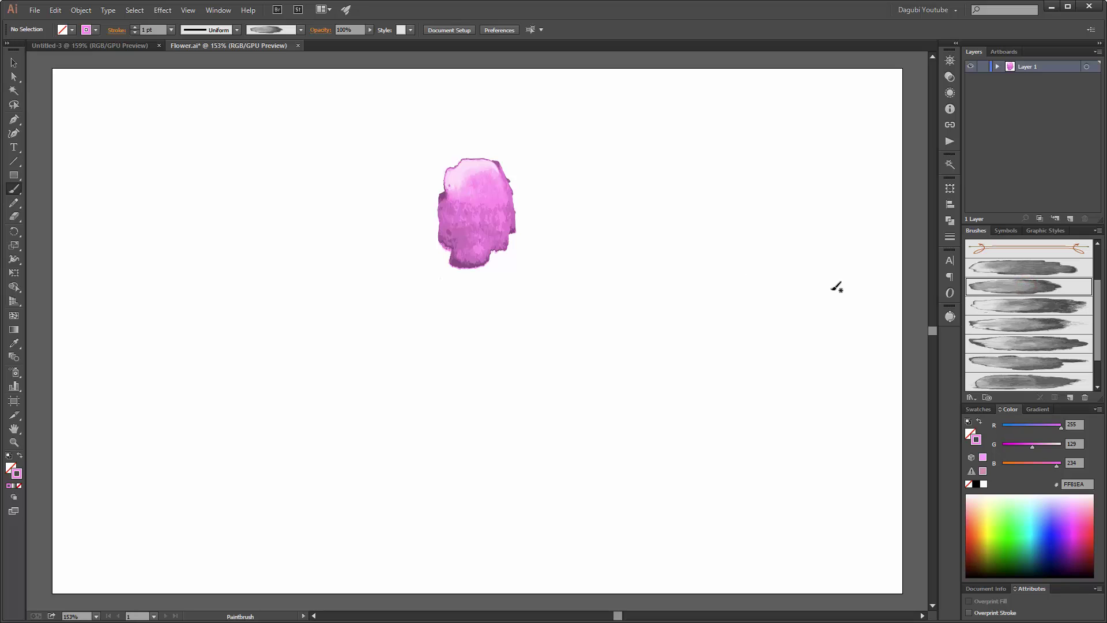
drag(605, 208, 459, 260)
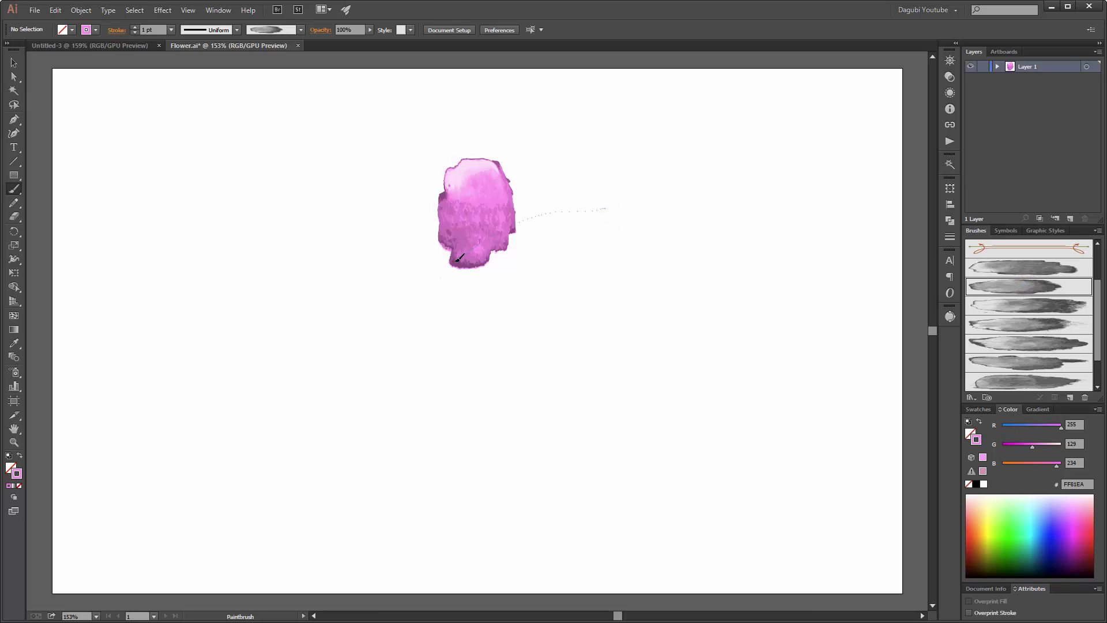
ctrl+click(537, 262)
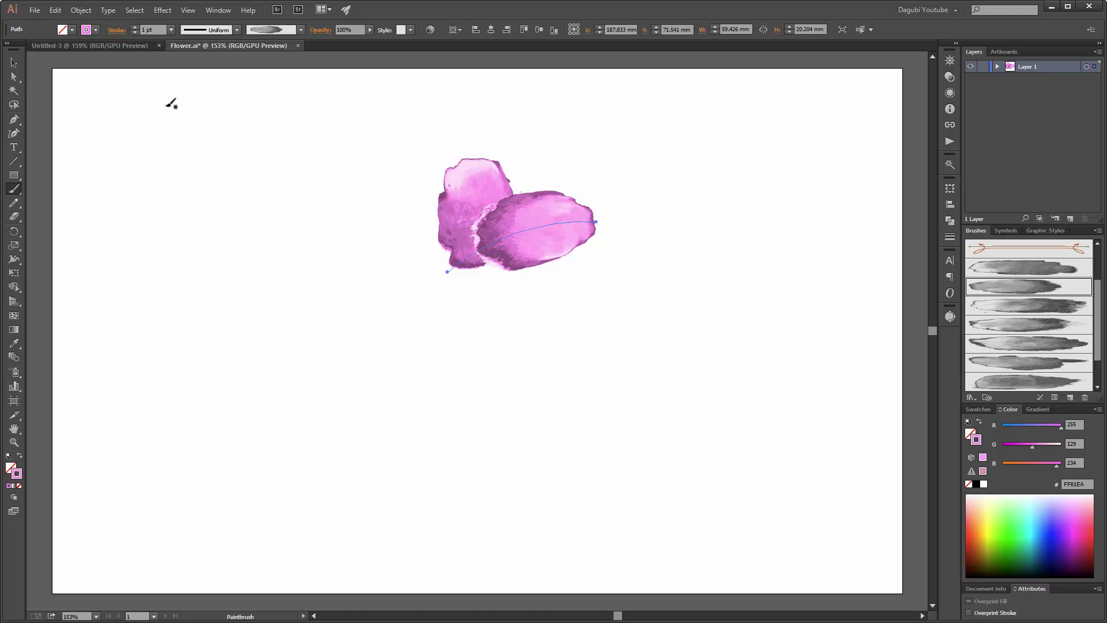
Step: Give both petal strokes Lighten blending in Transparency and reshape them slightly
drag(313, 128, 676, 328)
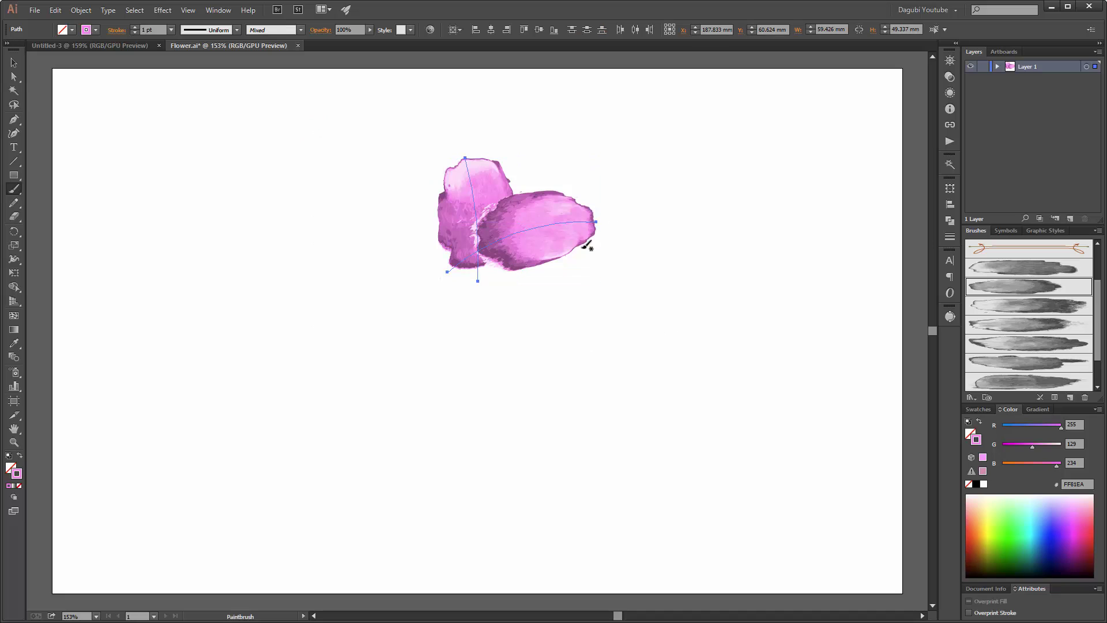
click(949, 77)
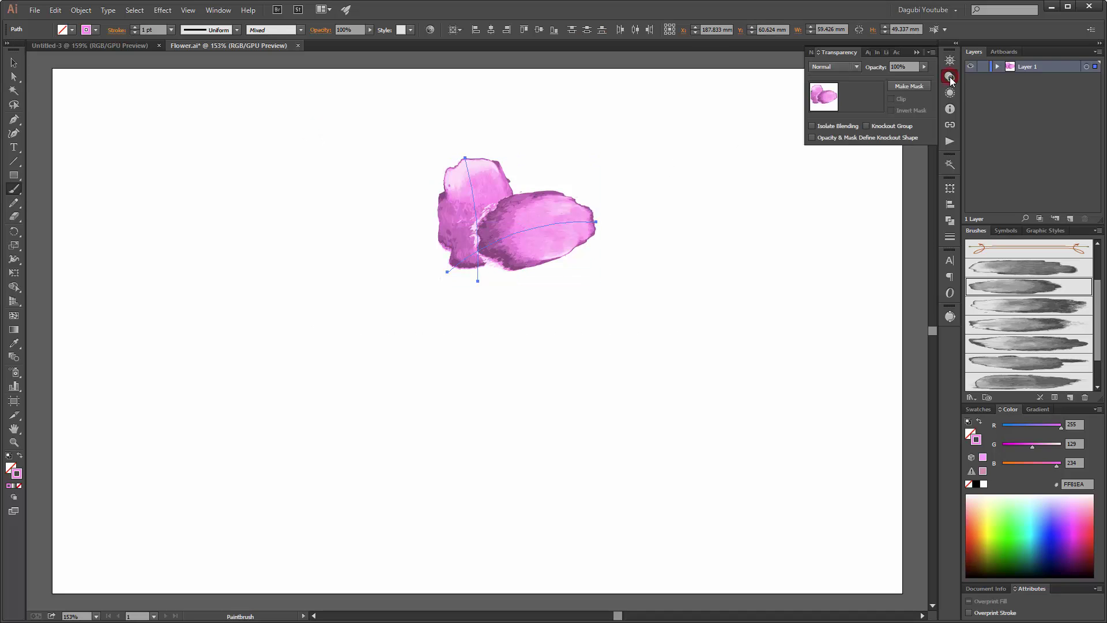
click(833, 67)
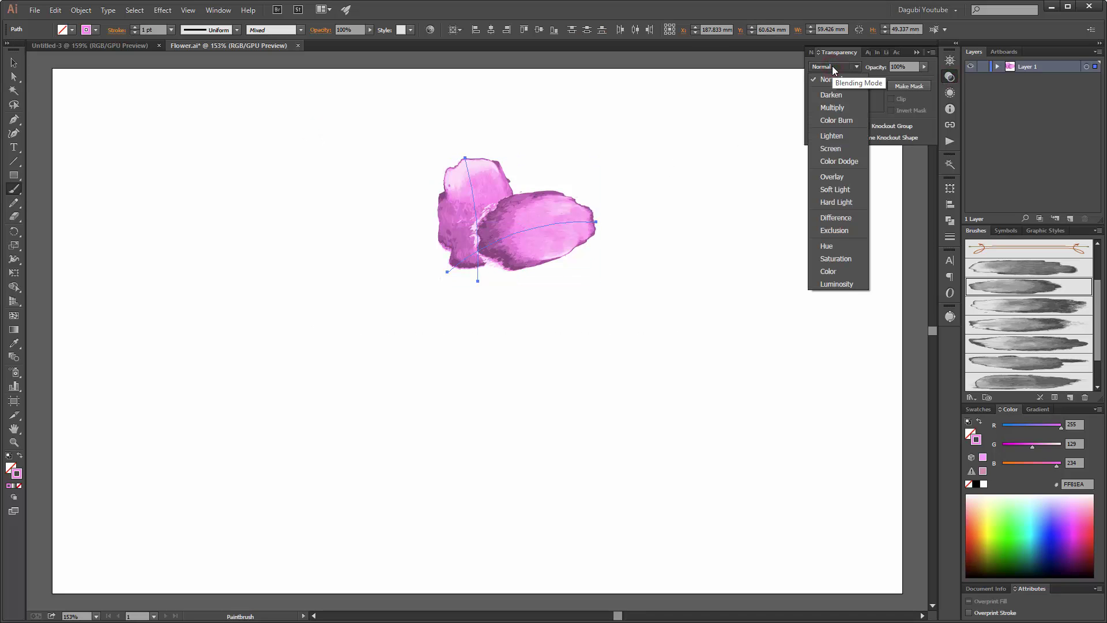
click(835, 136)
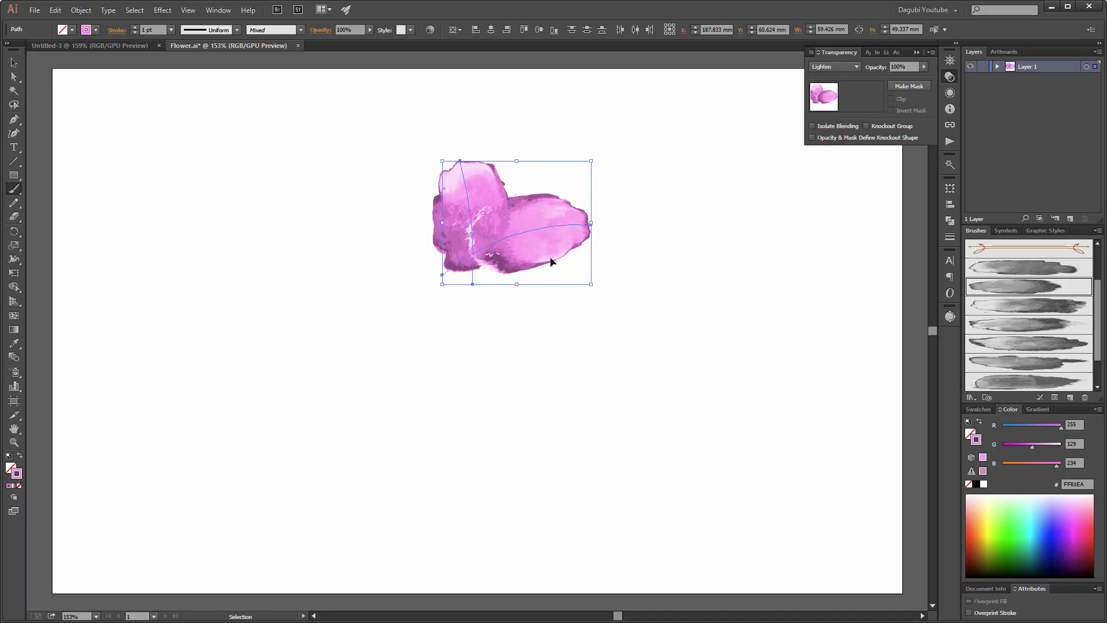
drag(550, 253, 595, 287)
click(701, 281)
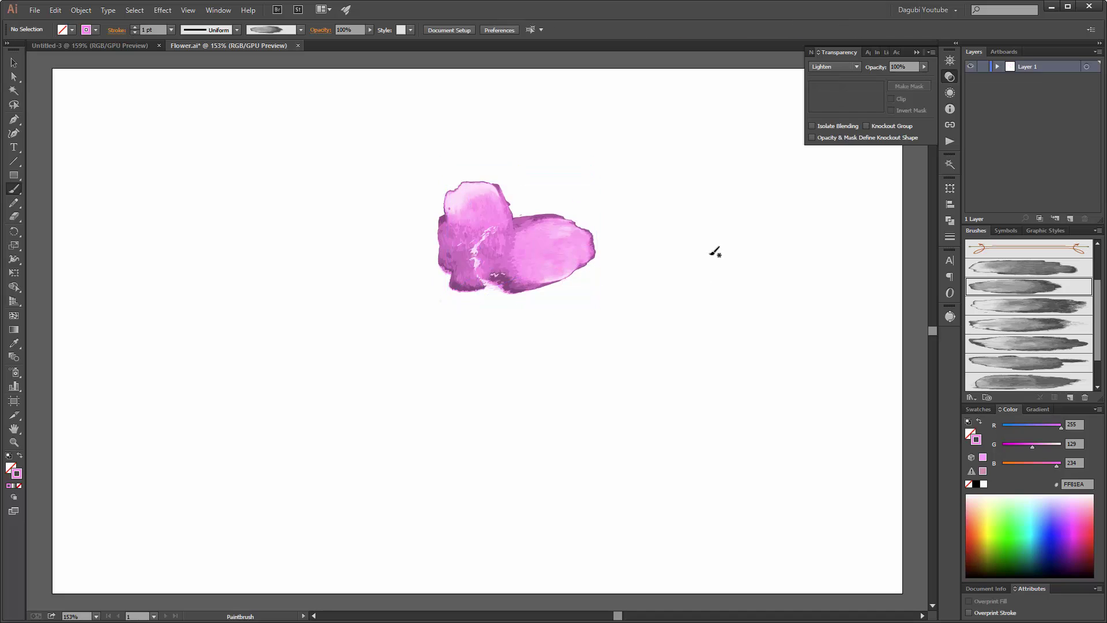
Step: Paint four more petals at lower right, bottom, lower left and upper left, each with a different brush
click(1026, 306)
drag(611, 340, 466, 258)
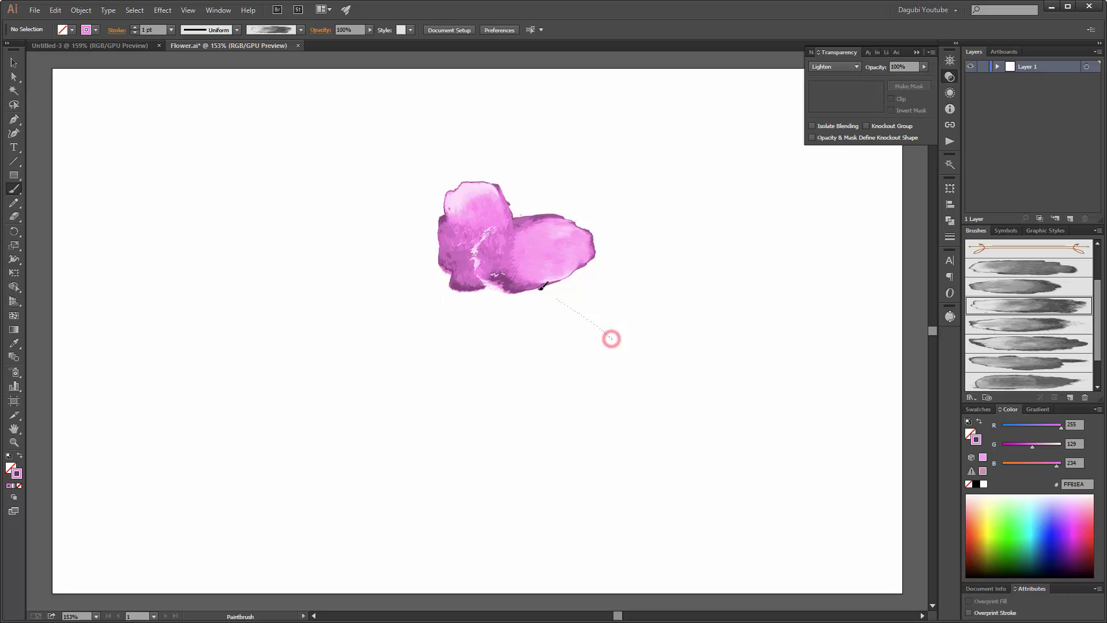
click(1038, 331)
drag(493, 389, 509, 264)
click(1073, 346)
mouse_move(371, 357)
mouse_down()
mouse_move(477, 288)
mouse_move(536, 284)
mouse_up()
click(1030, 363)
drag(329, 230, 478, 282)
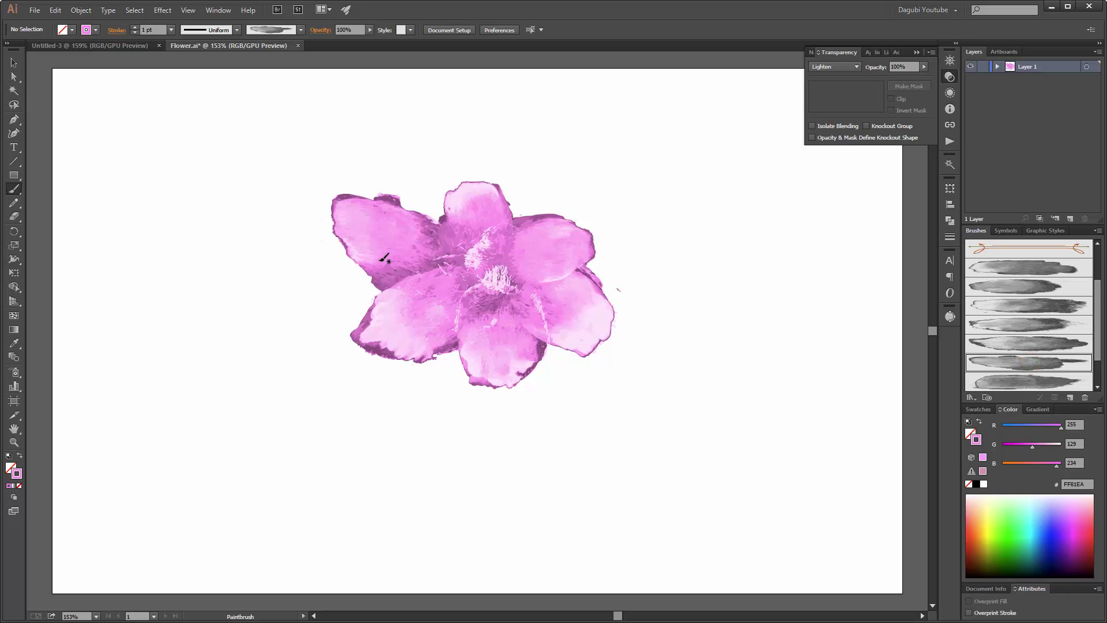
Step: Shift the upper-left petal right, then move the whole flower and rotate it slightly counter-clockwise
ctrl+click(371, 247)
mouse_move(333, 239)
mouse_down()
mouse_move(337, 253)
mouse_move(390, 273)
mouse_up()
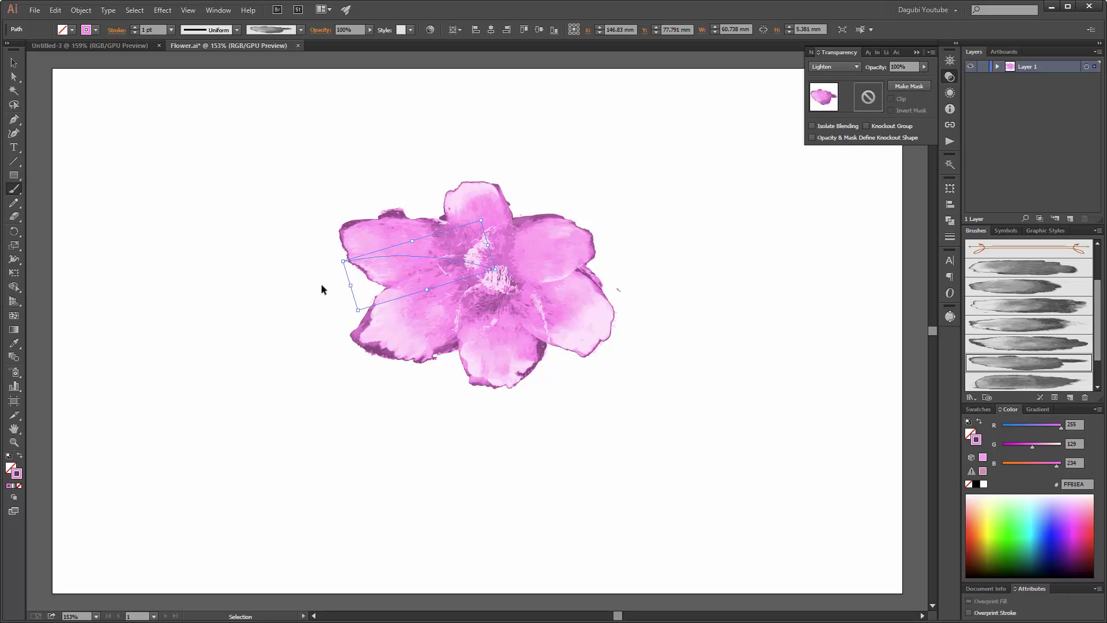
mouse_move(251, 150)
mouse_down()
mouse_move(721, 395)
mouse_move(696, 469)
mouse_up()
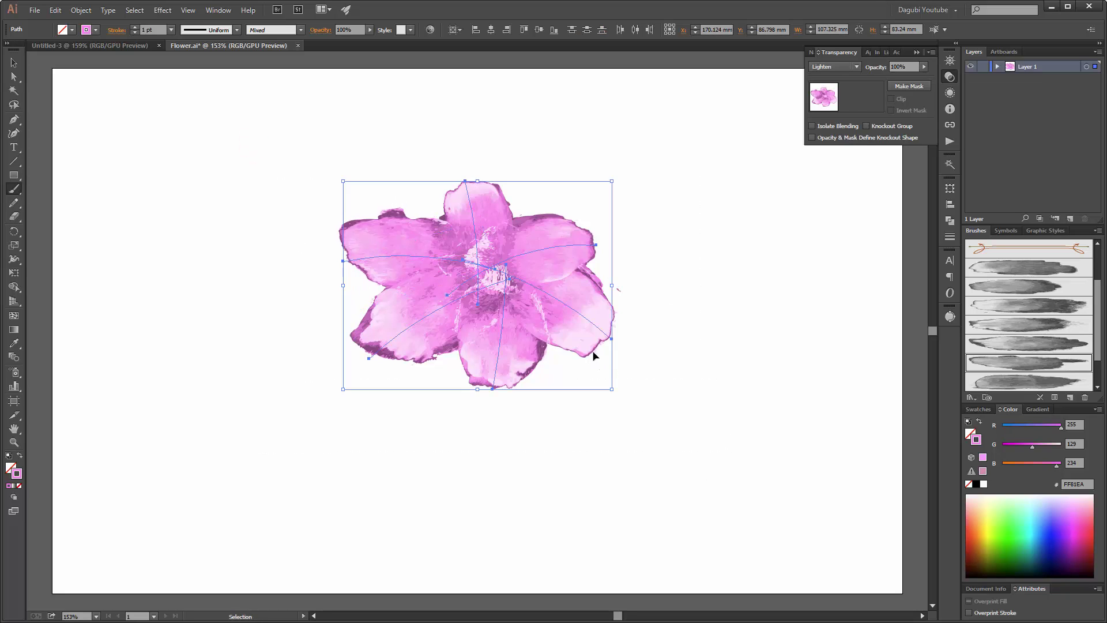
drag(594, 353, 608, 372)
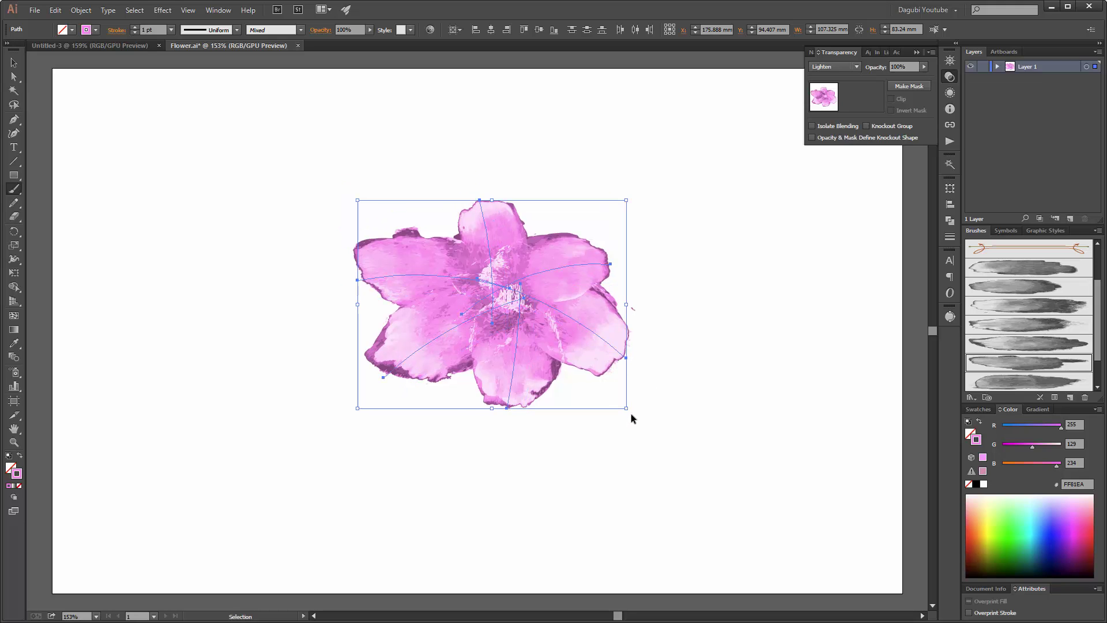
drag(631, 414, 825, 446)
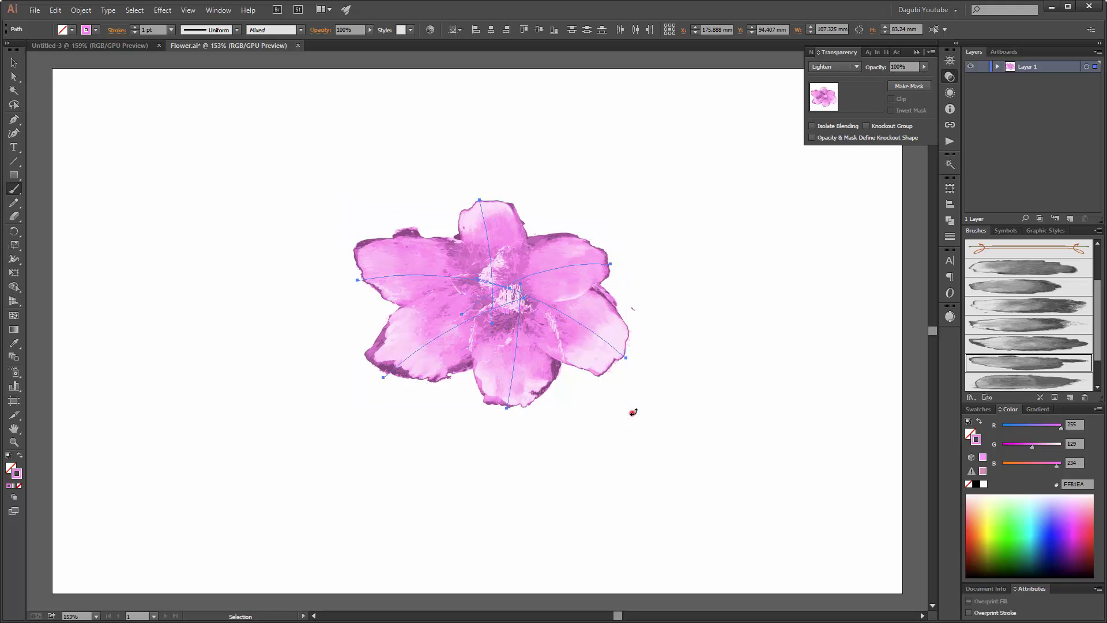
click(825, 445)
Step: Nudge the top petal up and left, then save the document
click(484, 218)
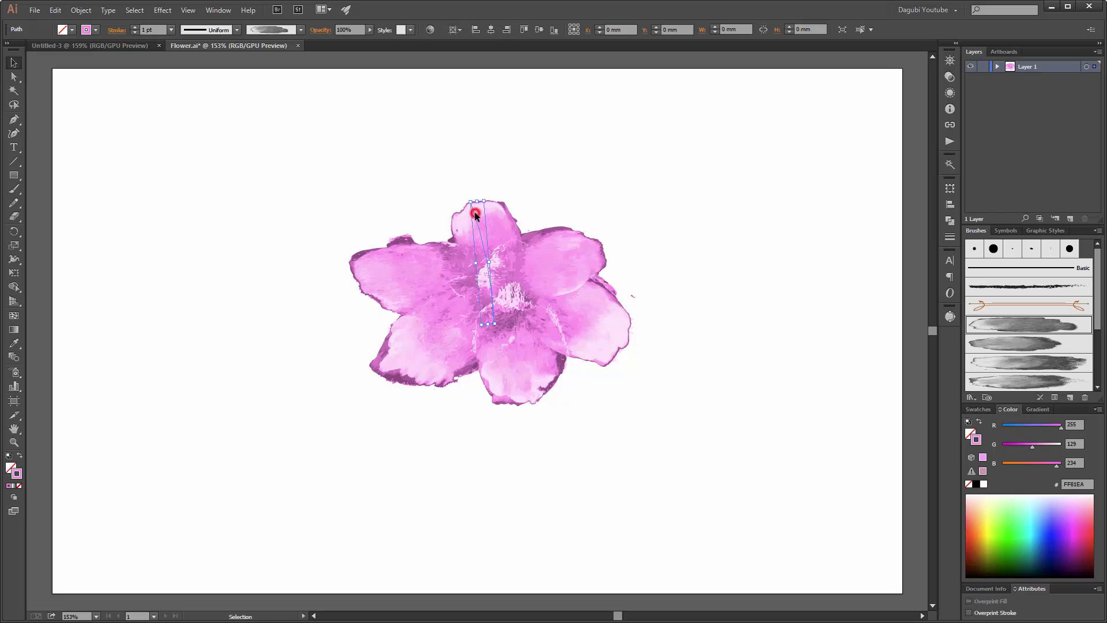
click(146, 29)
text(1.2)
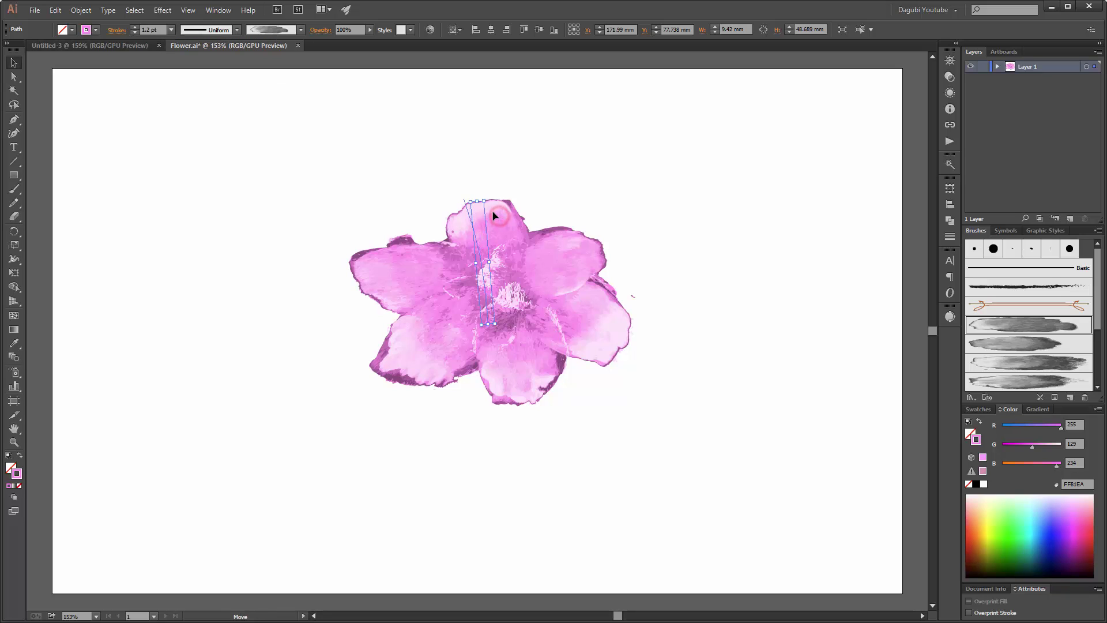
drag(499, 217, 493, 214)
click(807, 286)
key(ctrl+s)
Step: Open the inverted Dagubi watercolour brush library and advance to the next library
click(971, 397)
mouse_move(1008, 491)
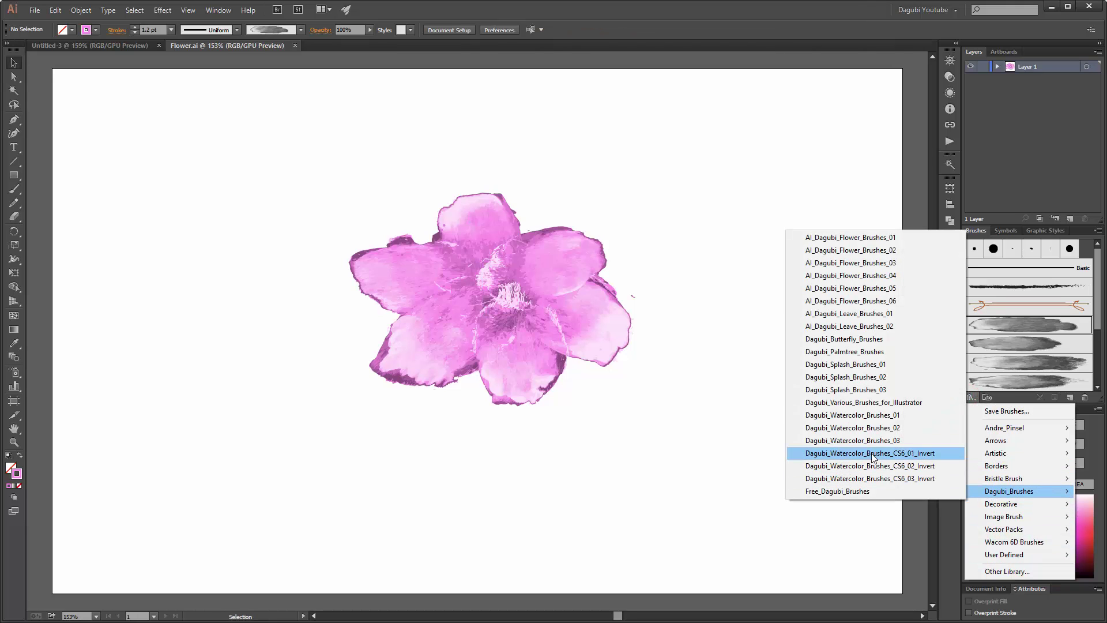
click(876, 465)
click(820, 499)
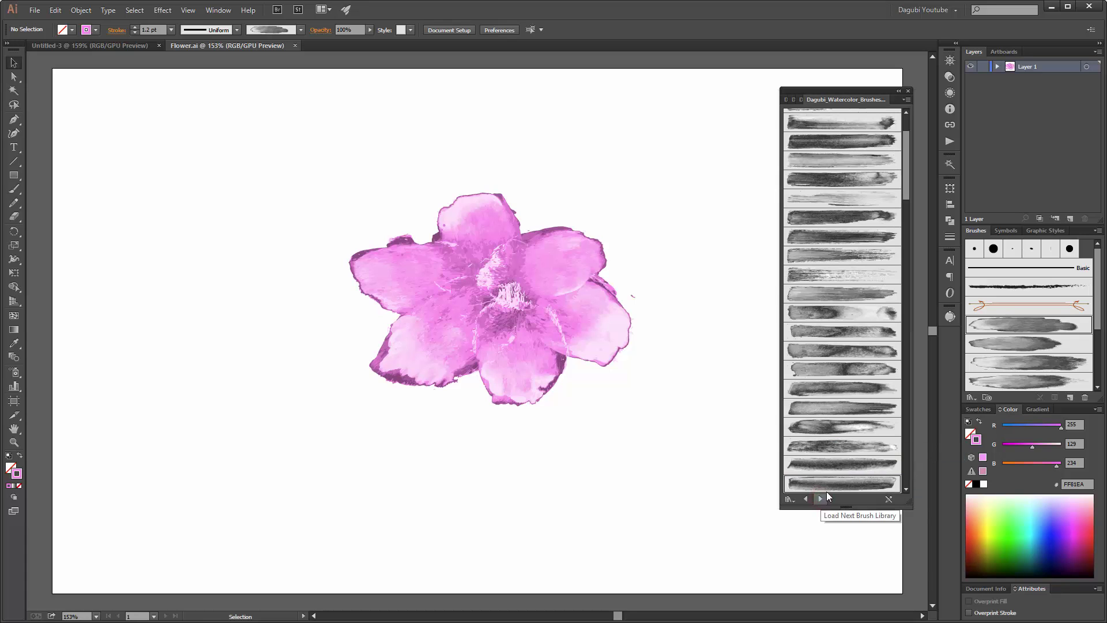
drag(904, 148, 897, 381)
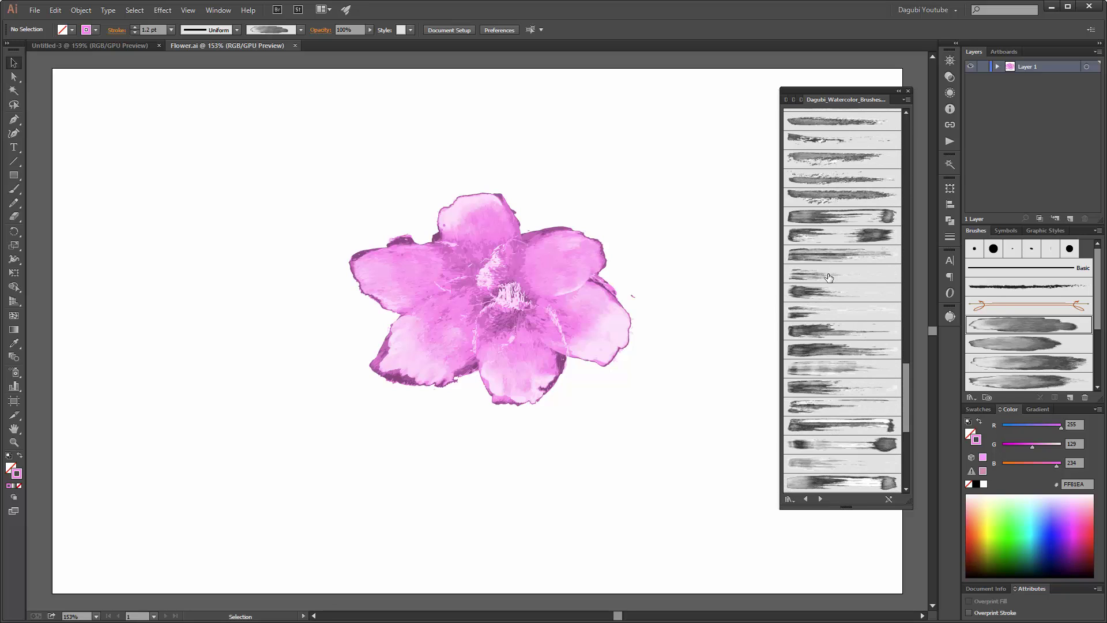
Step: Add four library brushes to the brush list and change the stroke colour to brown
click(829, 275)
click(829, 292)
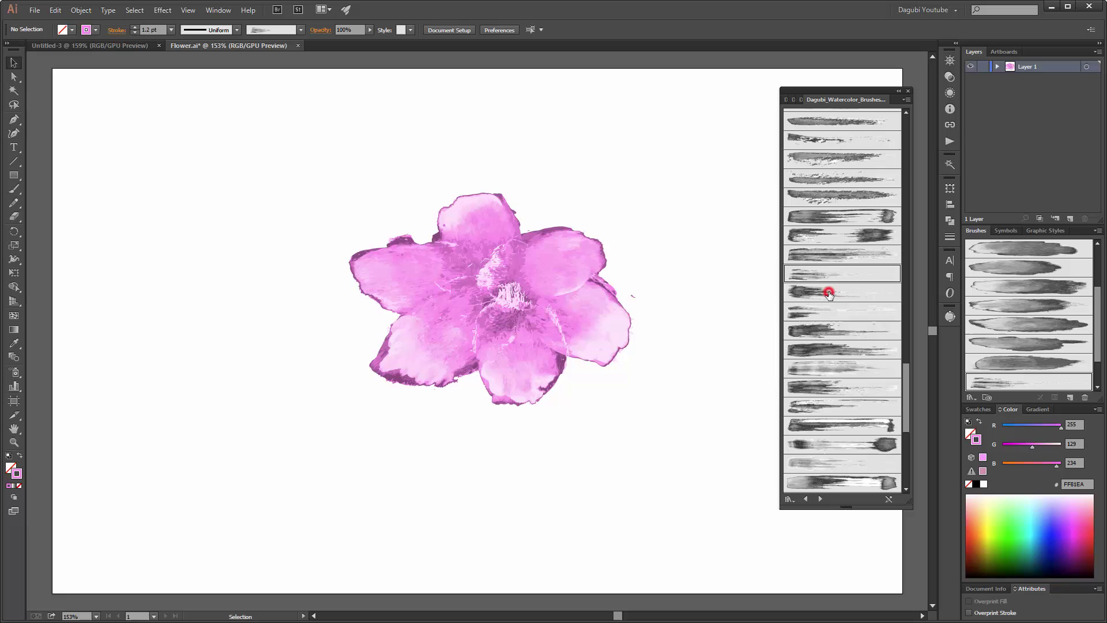
click(837, 330)
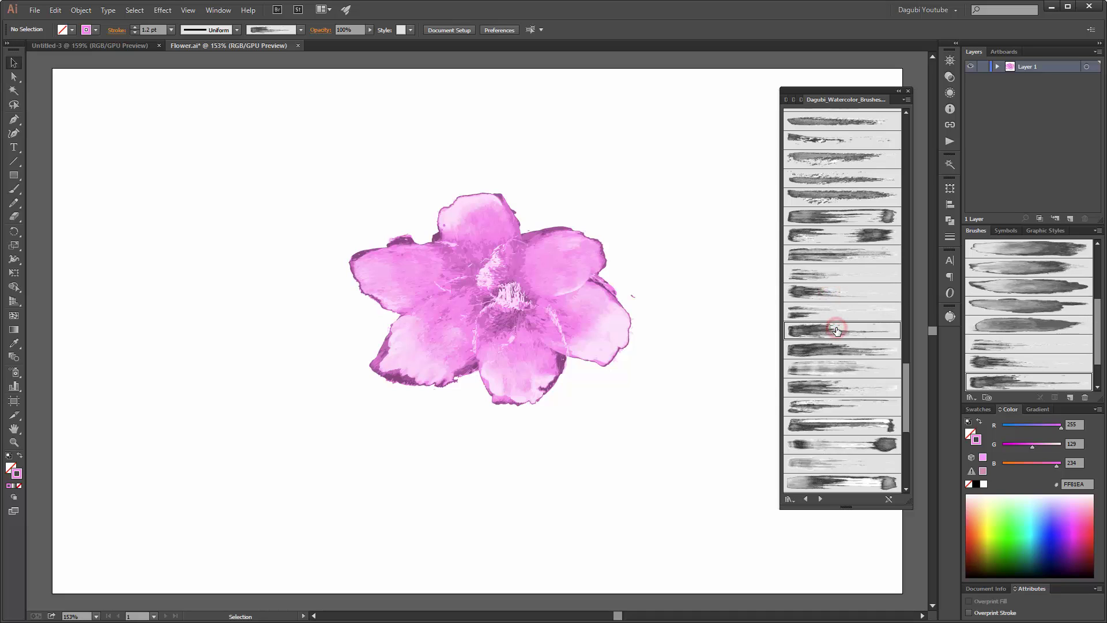
click(832, 388)
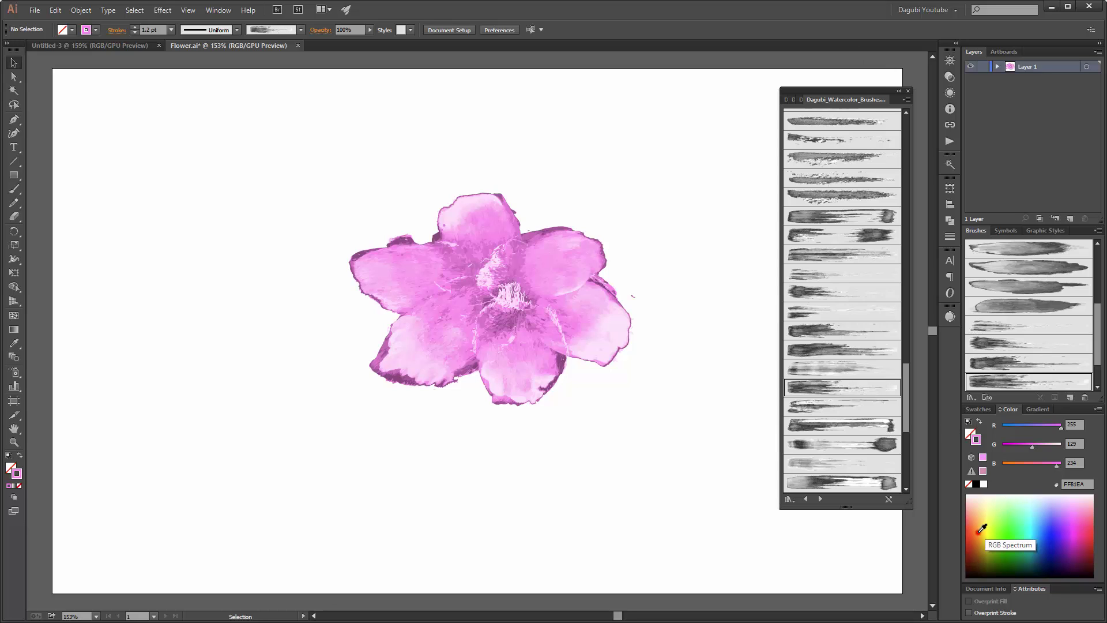
drag(978, 531, 979, 547)
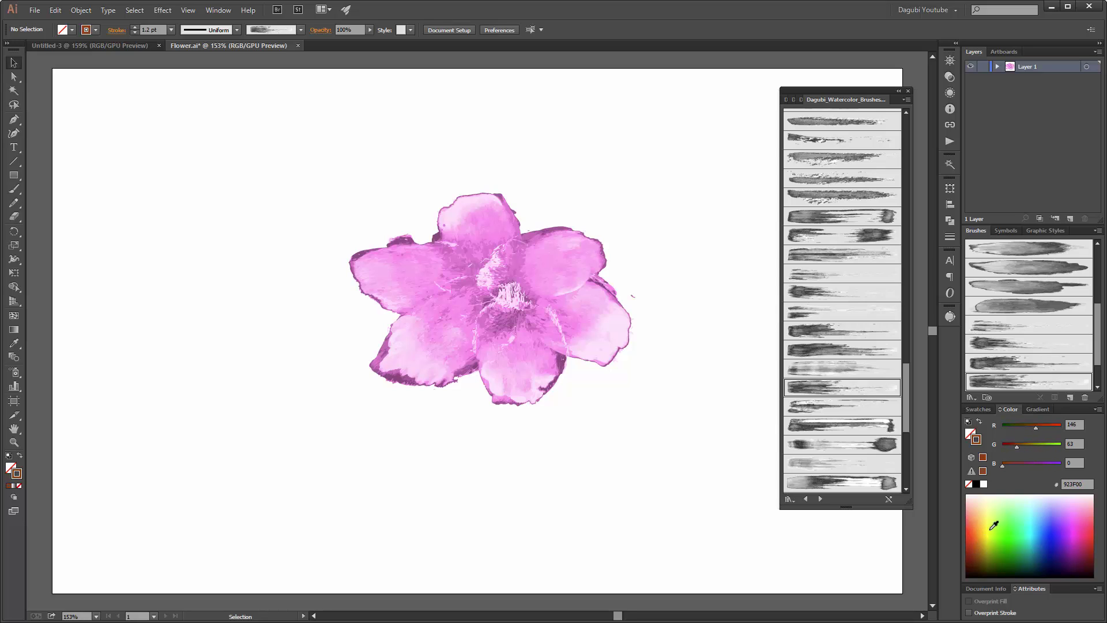
Step: Set the transparency blending mode to Multiply
click(949, 77)
click(844, 66)
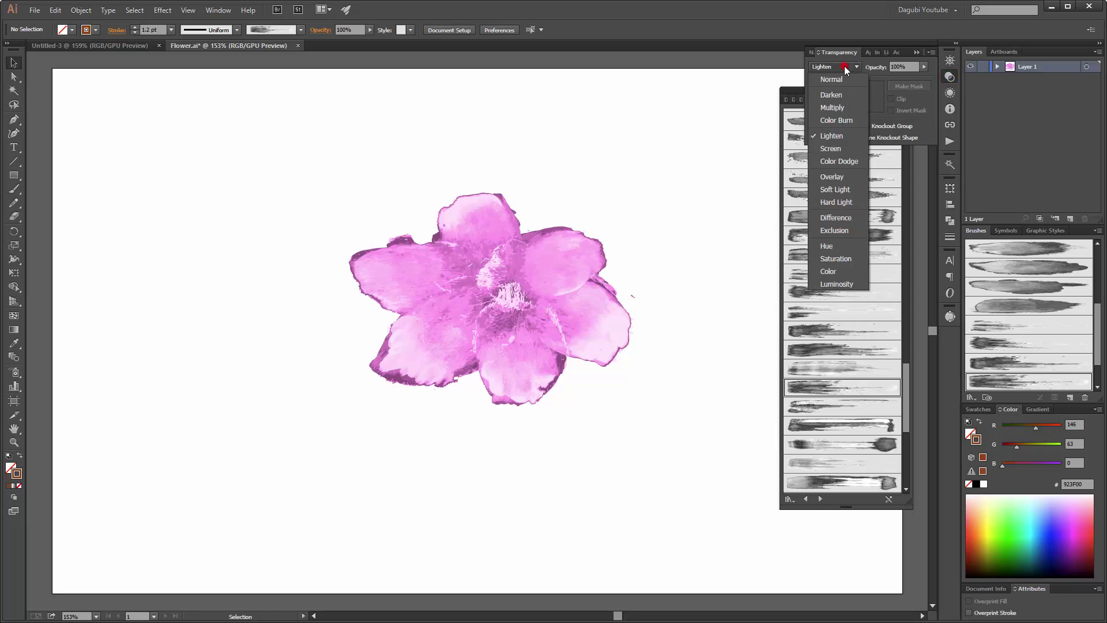
click(833, 107)
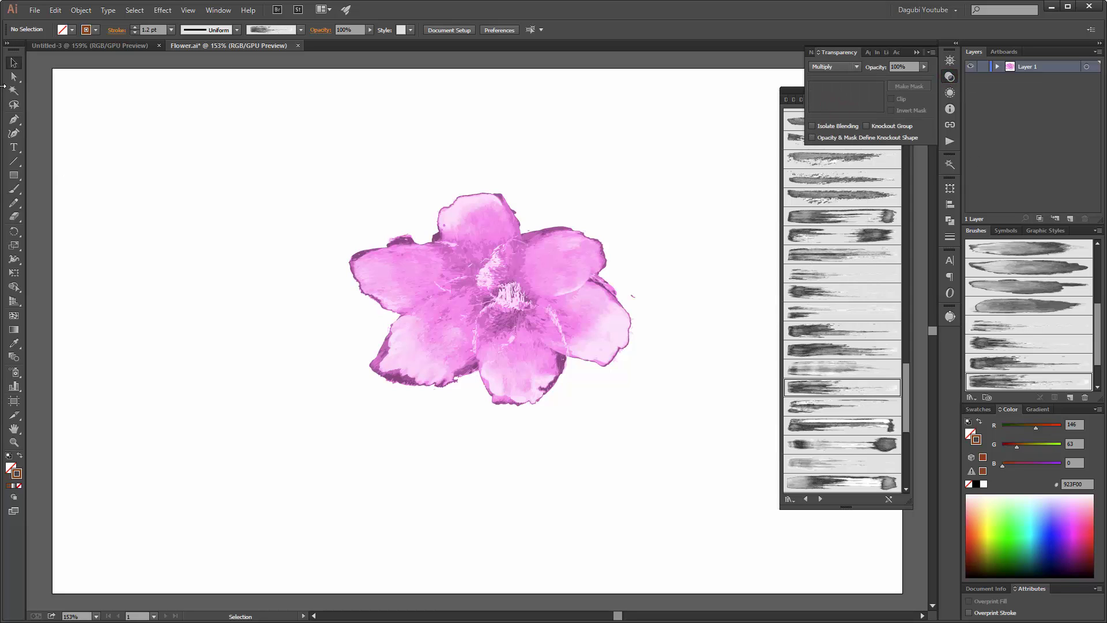
Step: Paint three brown bristle strokes over the flower centre with different new brushes
click(12, 188)
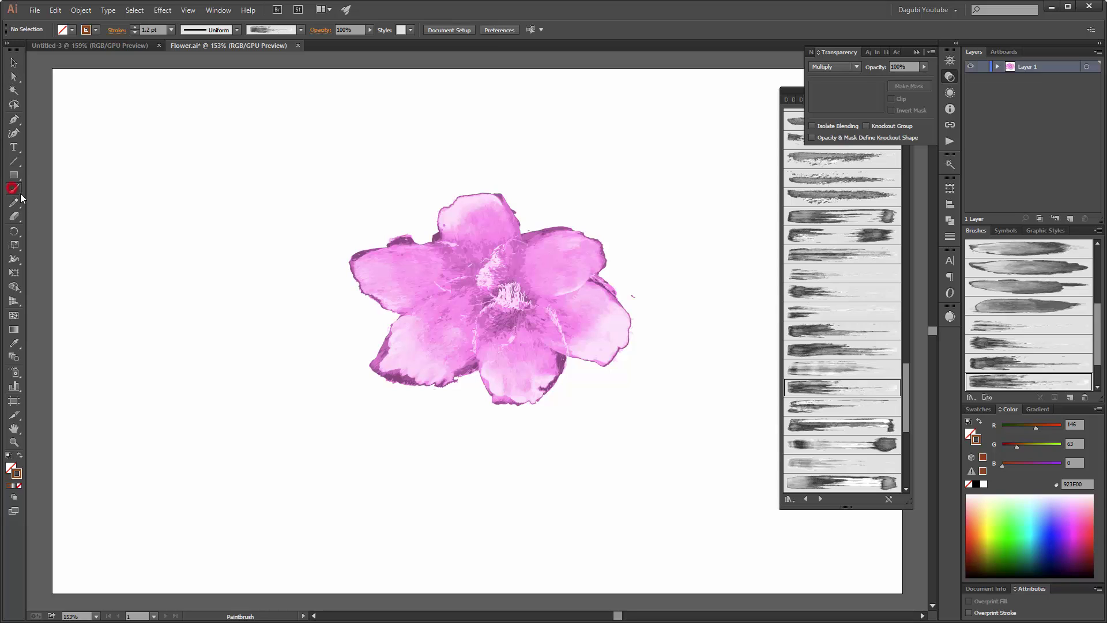
click(1010, 322)
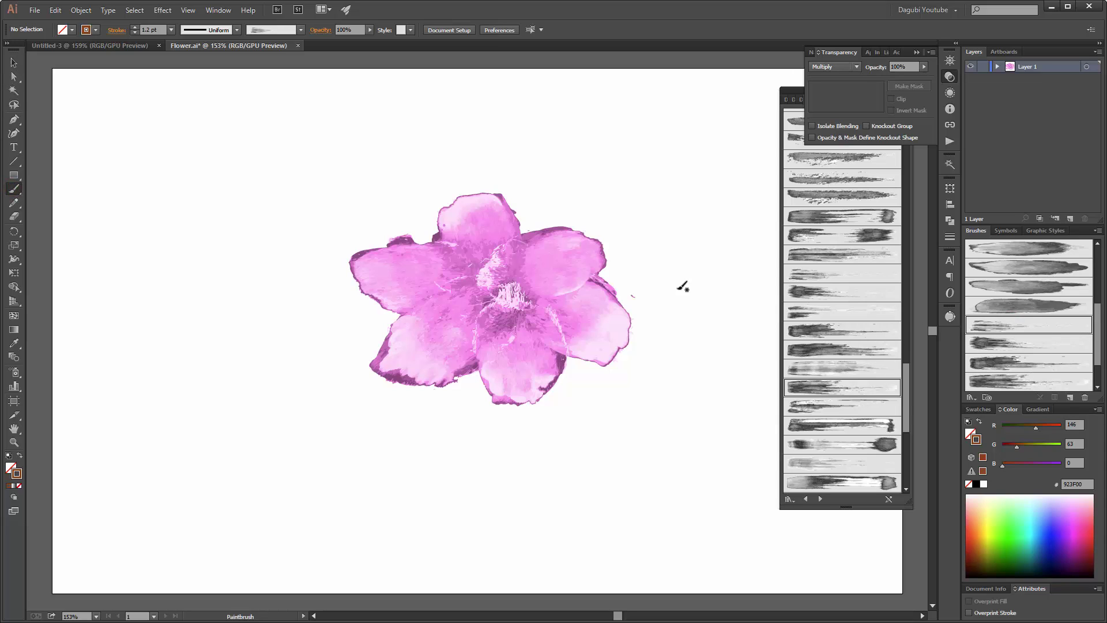
click(509, 295)
drag(509, 295, 542, 269)
click(1010, 343)
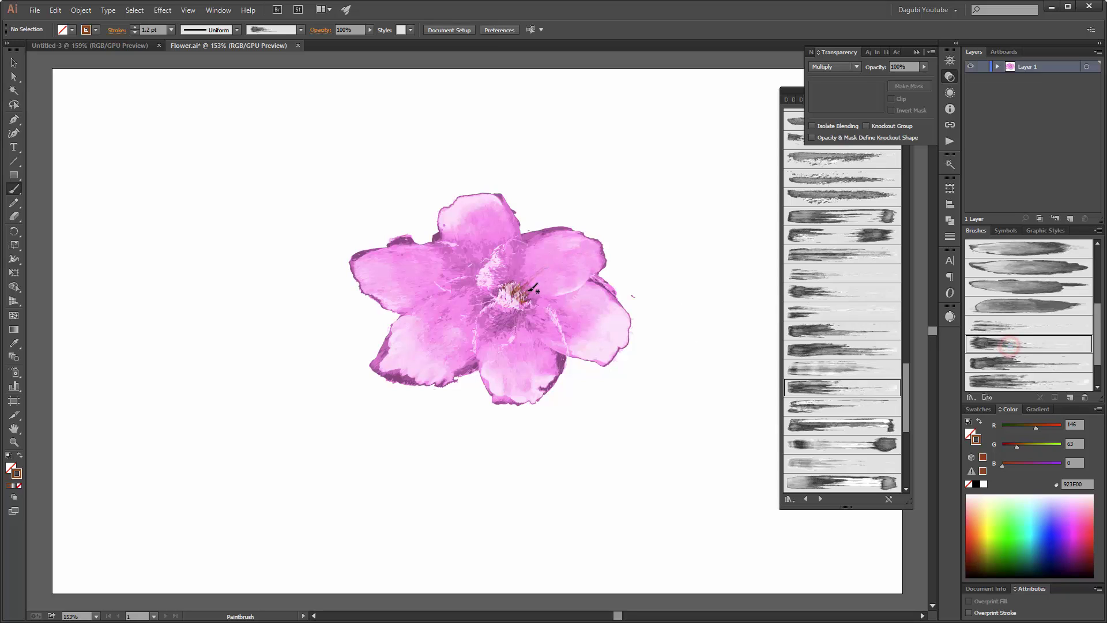
drag(522, 287, 501, 285)
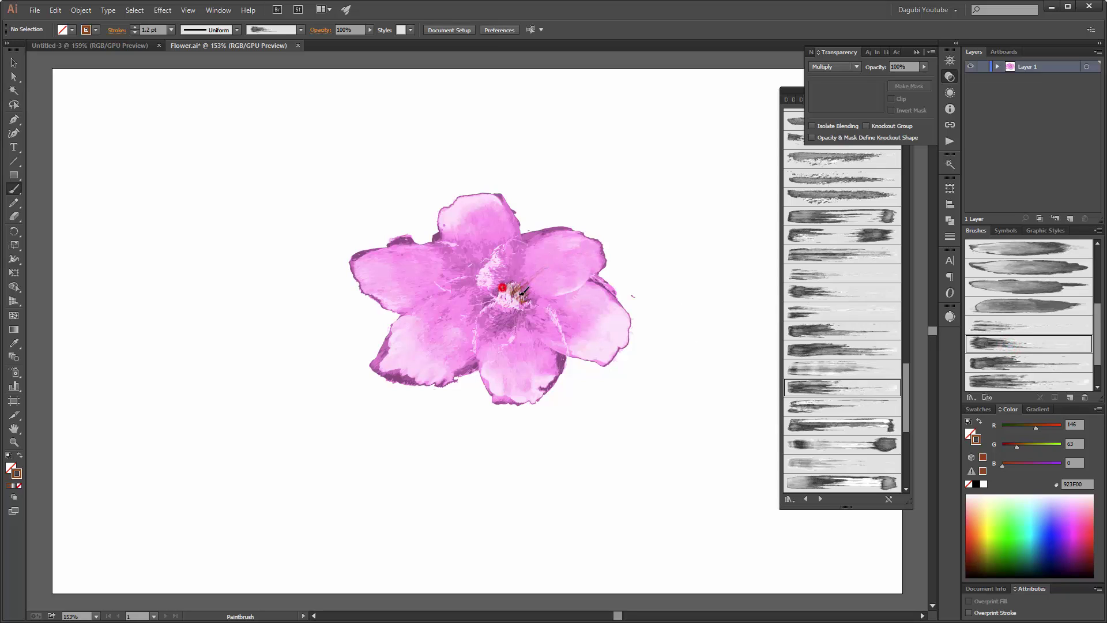
click(1023, 366)
drag(521, 285, 504, 288)
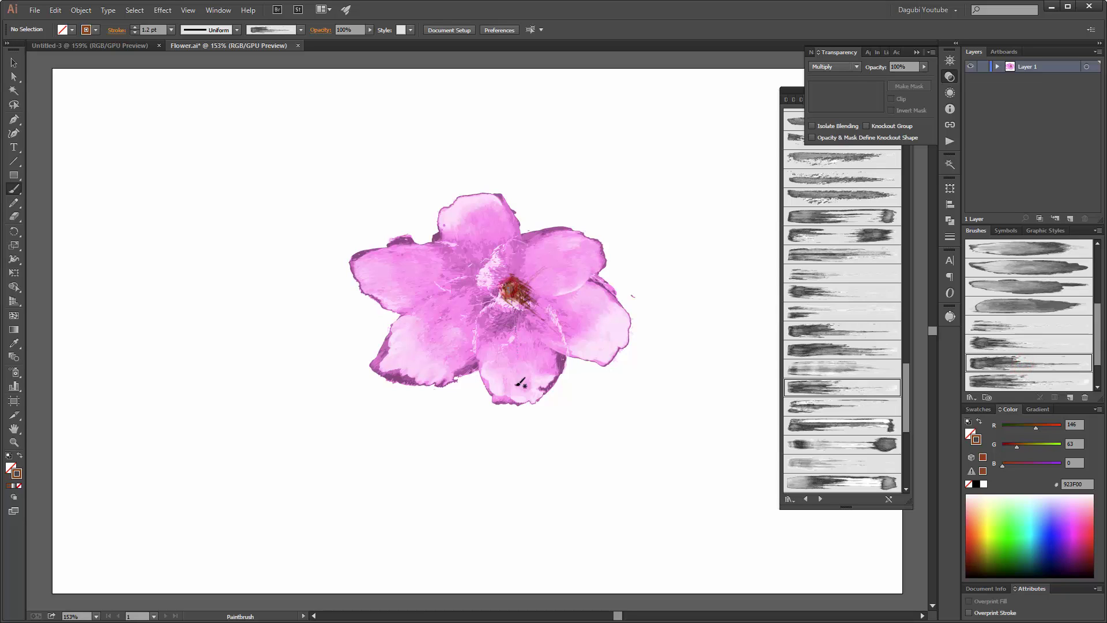
Step: Add two more brown bristle strokes radiating from the centre onto the petals
drag(1096, 325, 1095, 339)
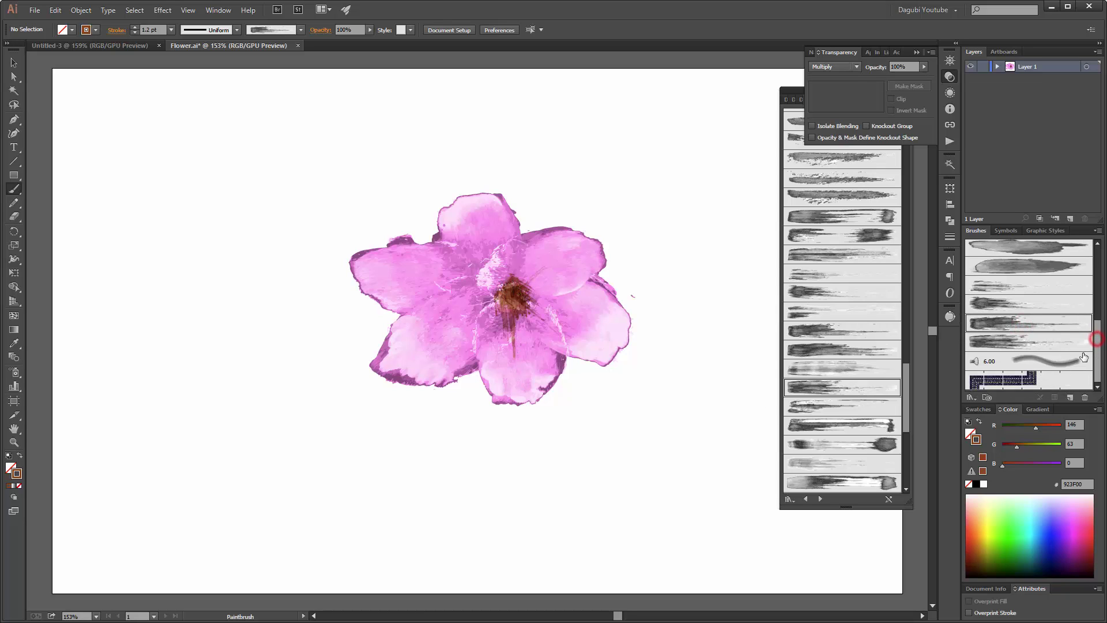
click(1065, 346)
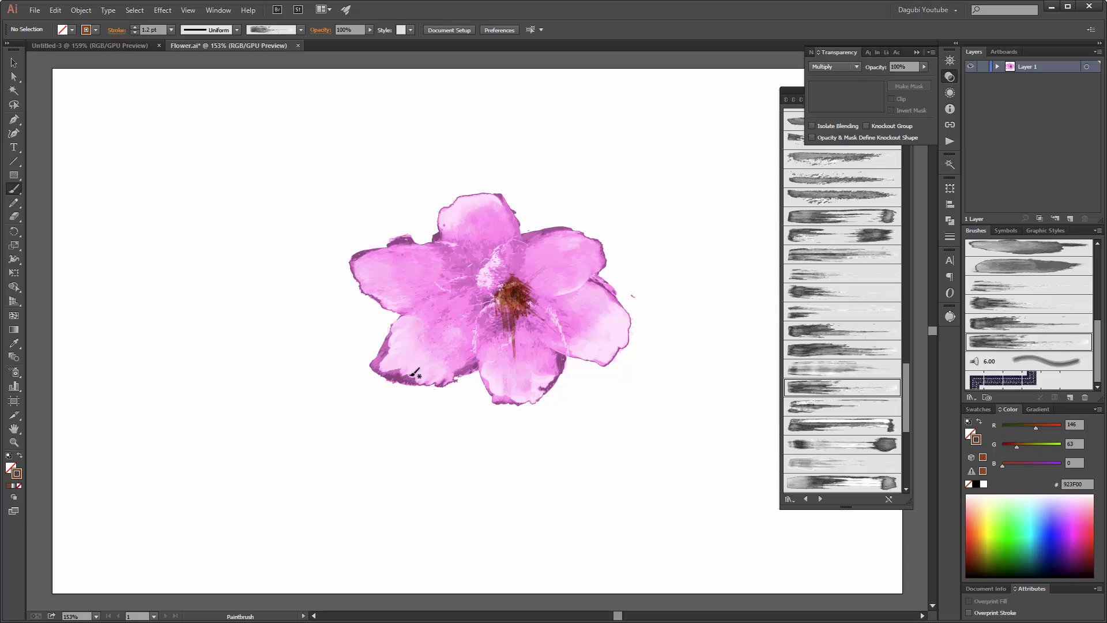
click(1008, 306)
drag(513, 285, 464, 256)
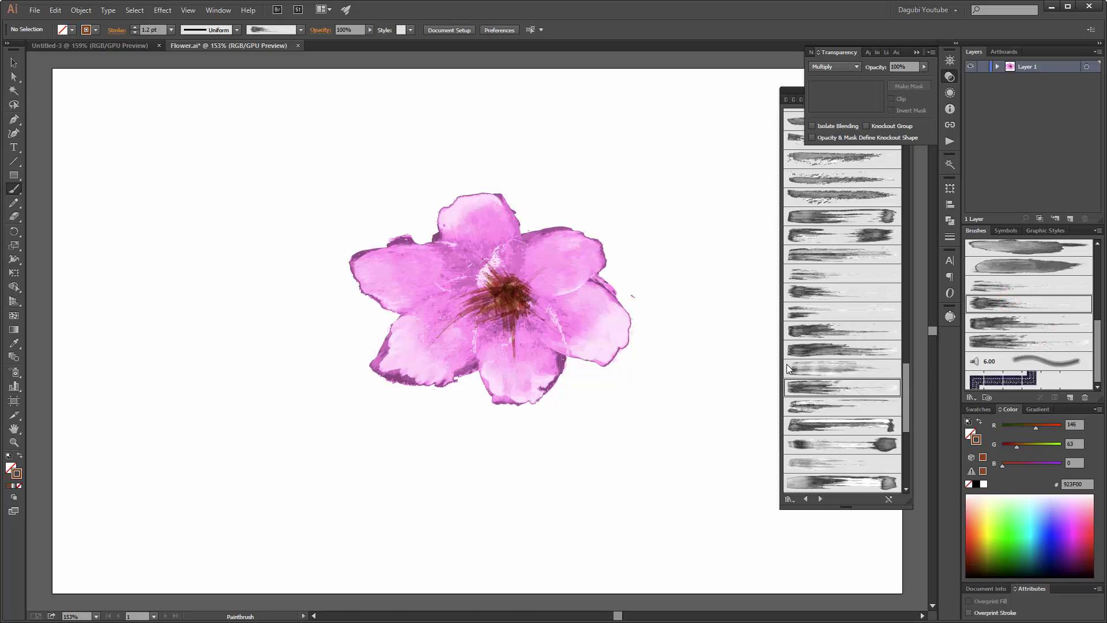
click(1003, 321)
drag(462, 272, 460, 274)
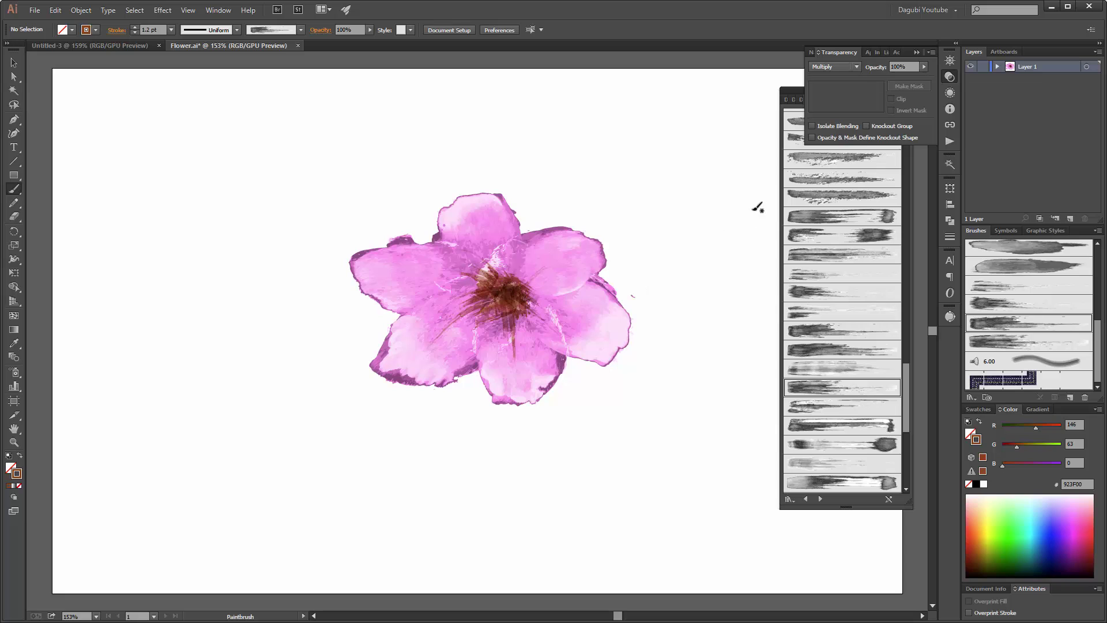
Step: Load the watercolour brush library, add a watercolour brush, and pick orange
click(819, 499)
click(805, 498)
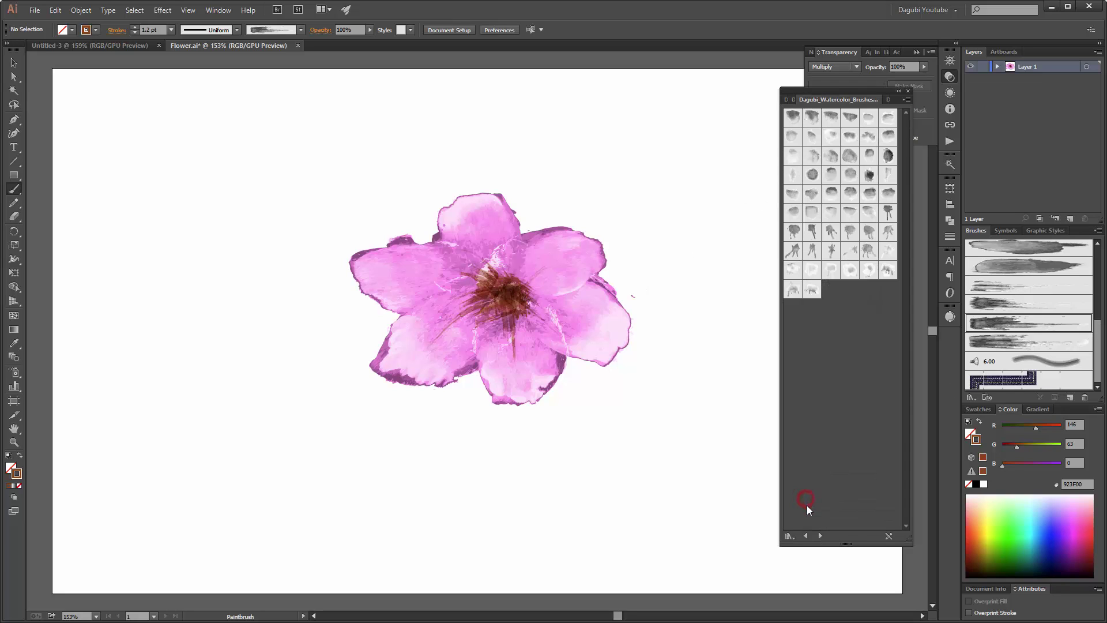
click(805, 535)
click(805, 535)
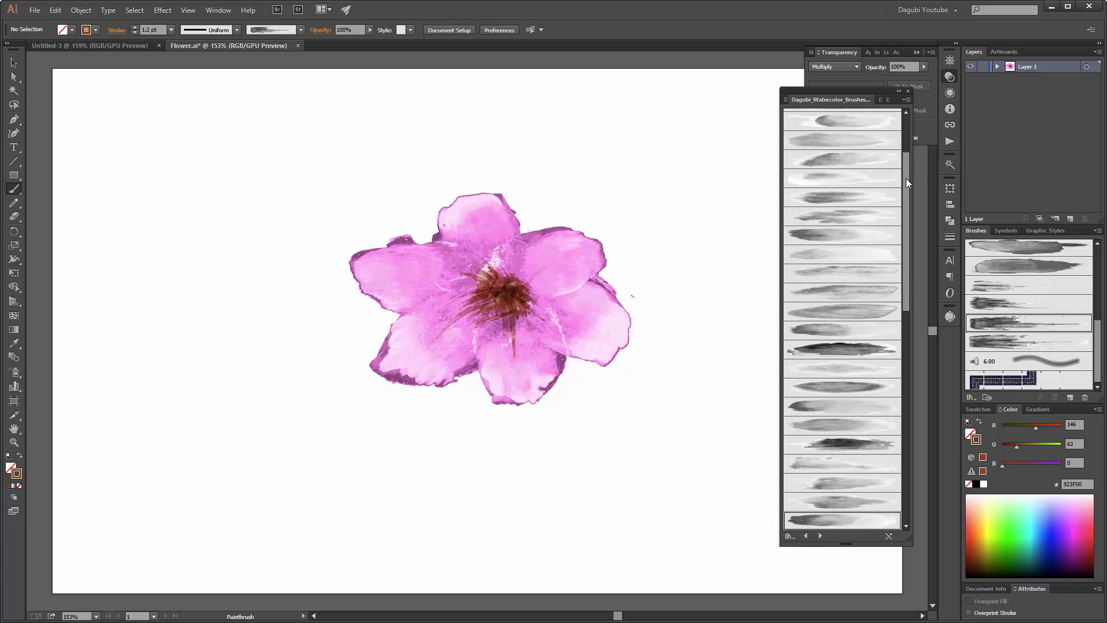
drag(905, 178, 905, 164)
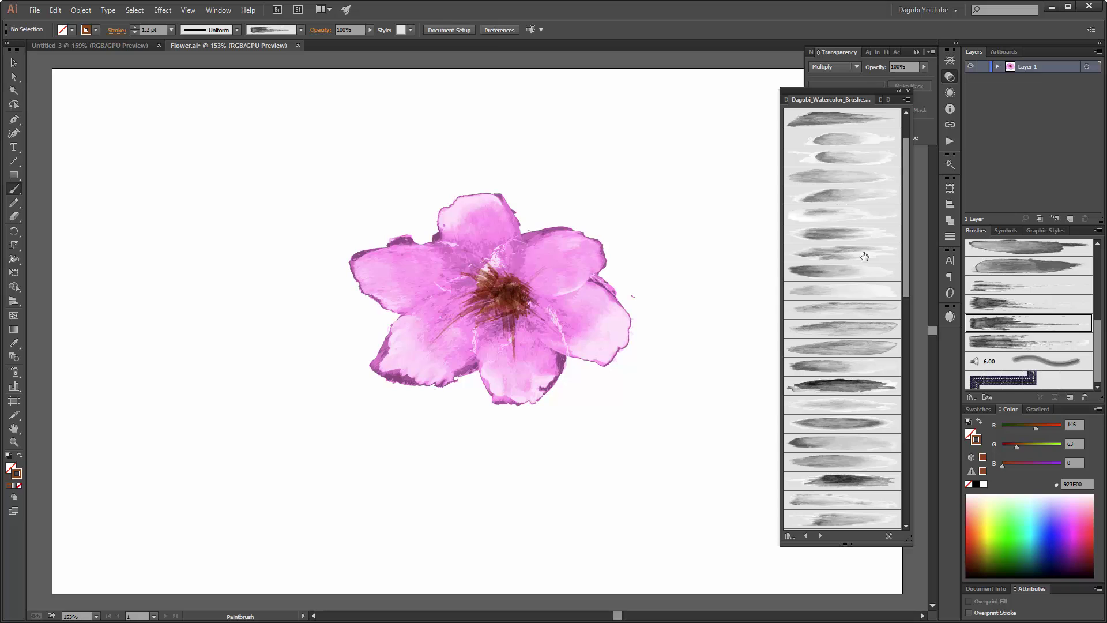
click(828, 254)
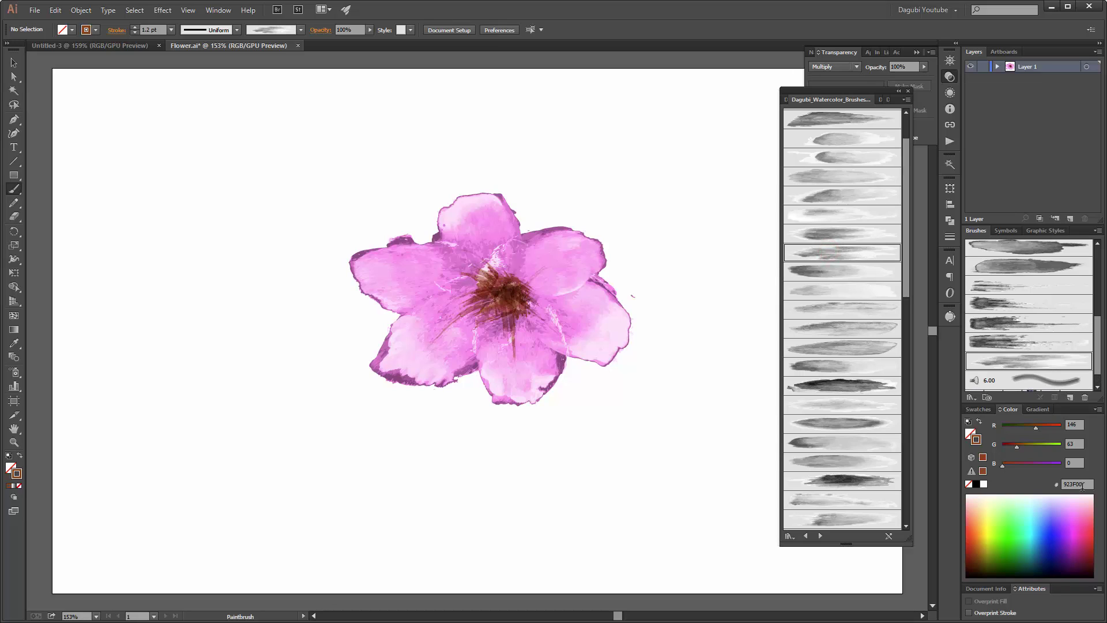
drag(980, 512, 980, 526)
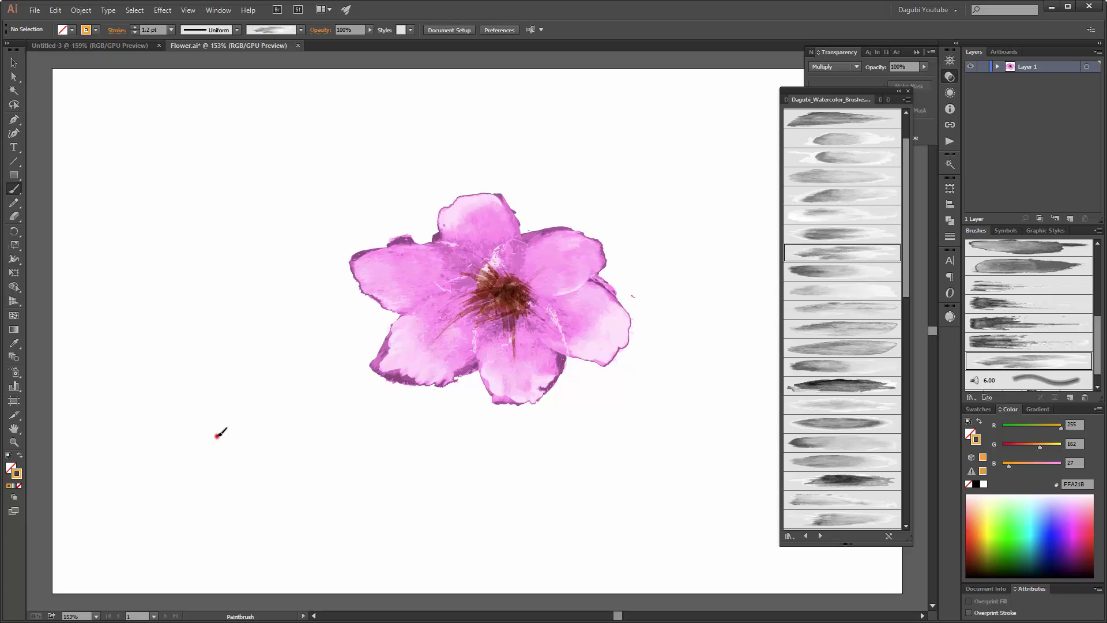
Step: Undo a trial stroke, then wash orange over the upper-right petal and around the centre
drag(217, 436, 229, 278)
ctrl+click(222, 388)
key(ctrl+z)
drag(495, 305, 599, 261)
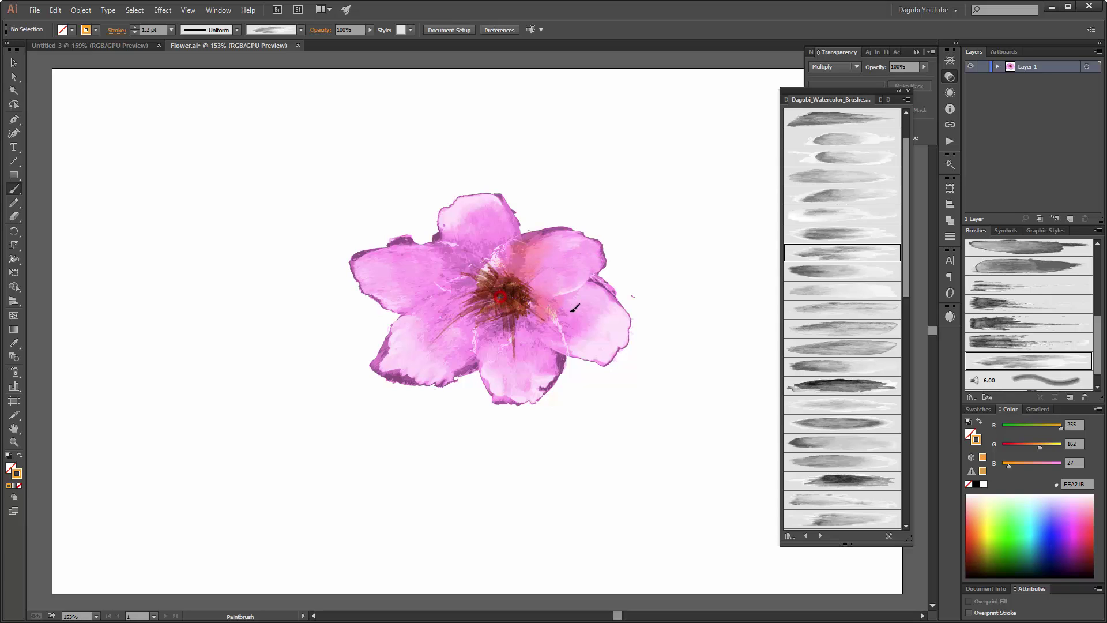
drag(574, 313, 527, 381)
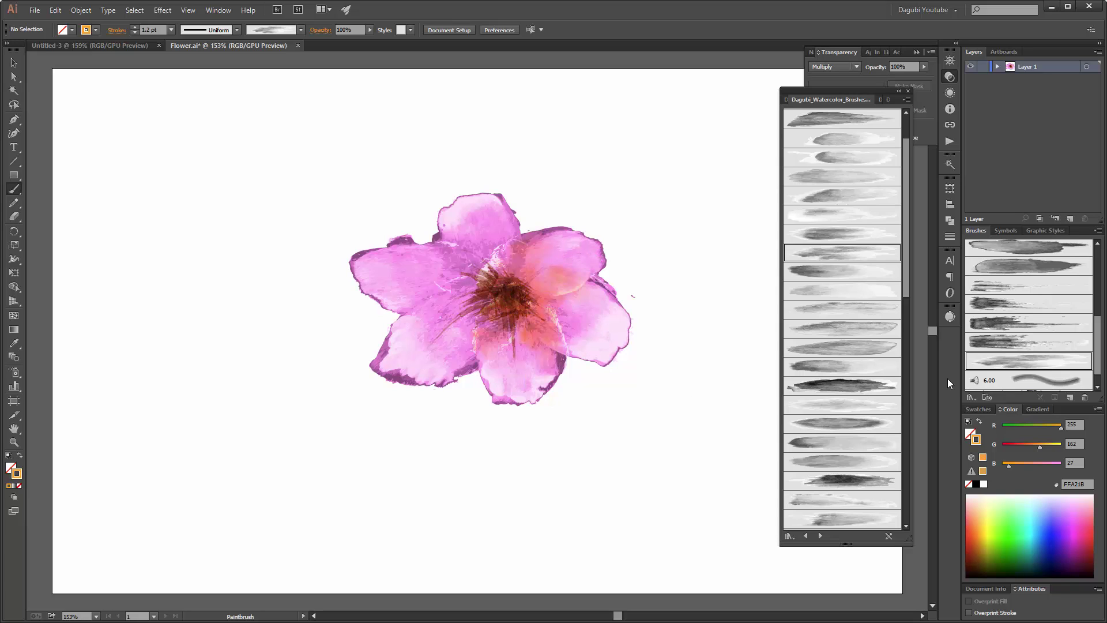
Step: With a second watercolour brush, paint brown and reddish washes from the left petals into the centre
click(843, 232)
drag(451, 320, 435, 341)
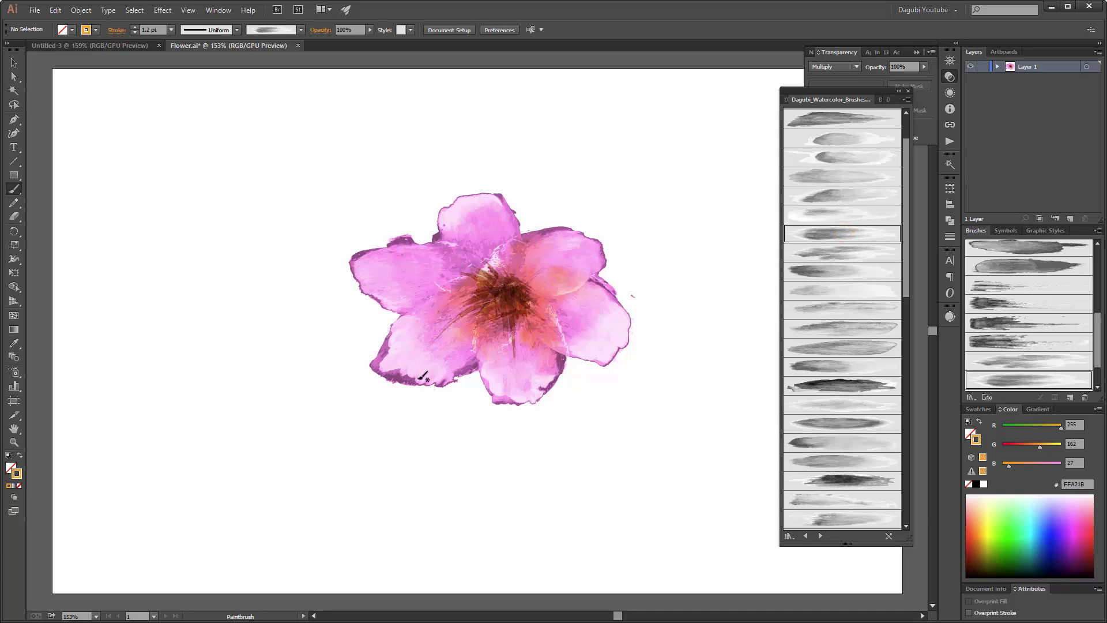
drag(418, 274, 379, 271)
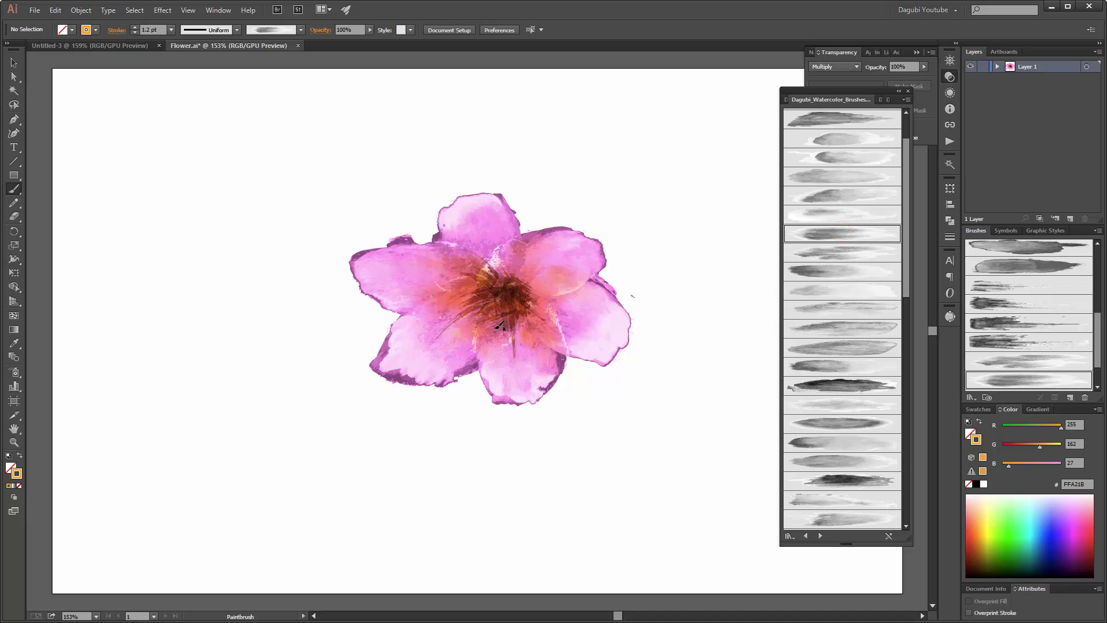
drag(501, 306, 503, 263)
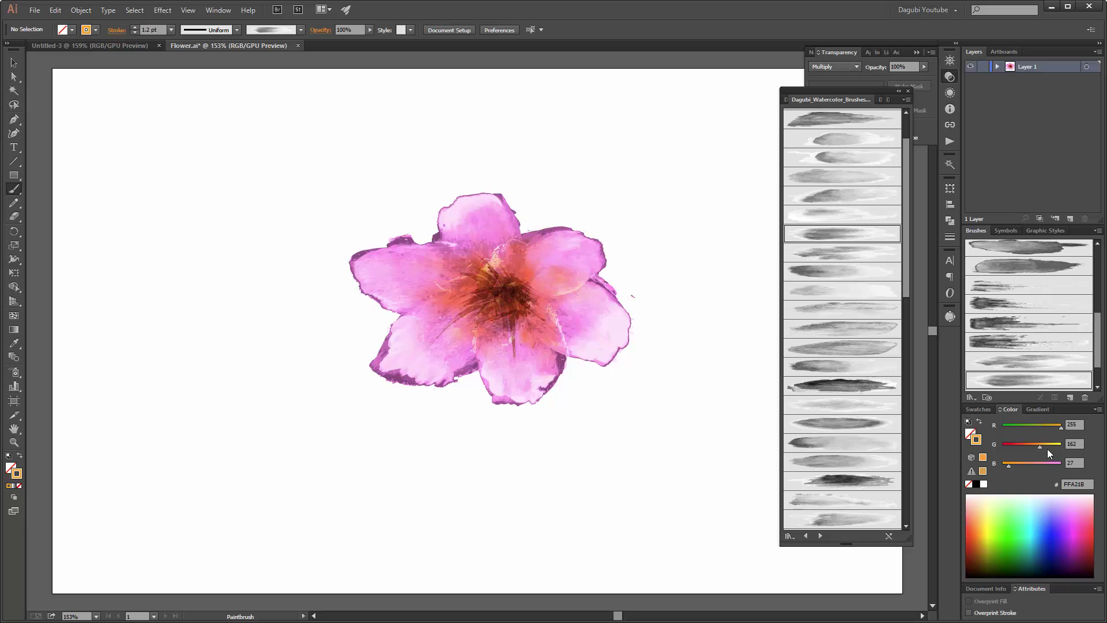
Step: Glaze yellow from the centre onto the lower-left, lower, right and upper petals
drag(1047, 448, 1054, 446)
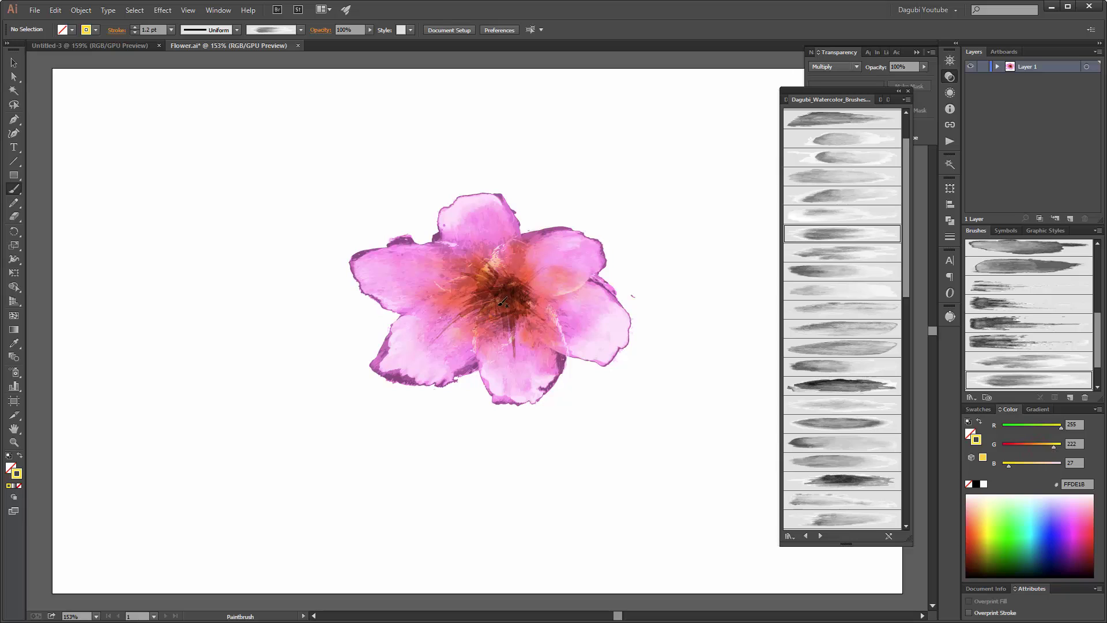
drag(436, 342, 412, 369)
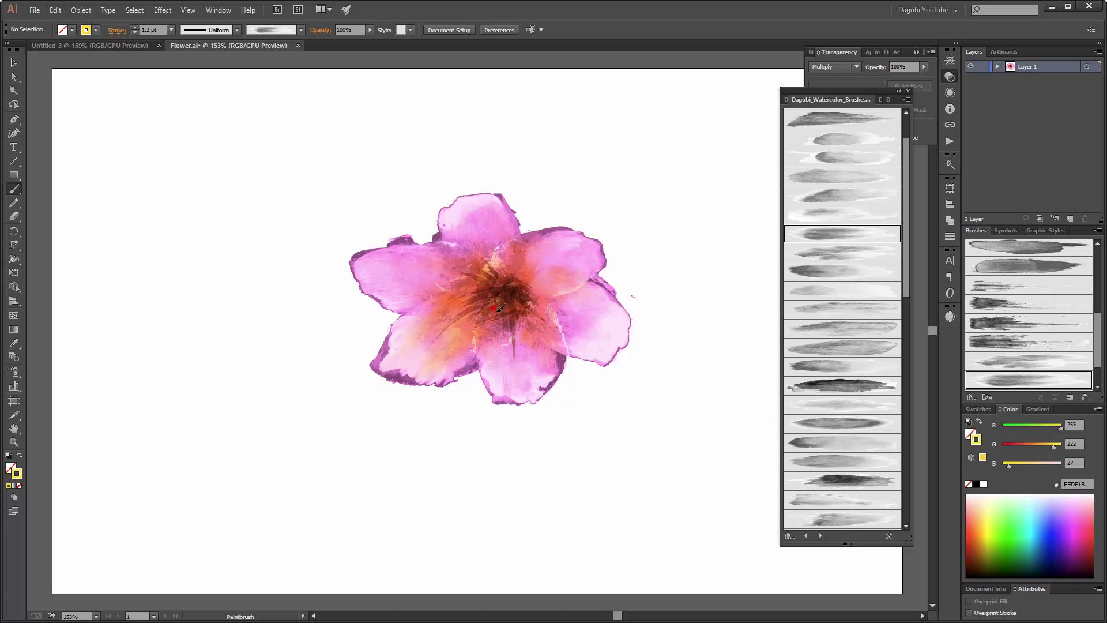
drag(504, 317, 525, 382)
drag(627, 332, 657, 362)
drag(408, 180, 403, 184)
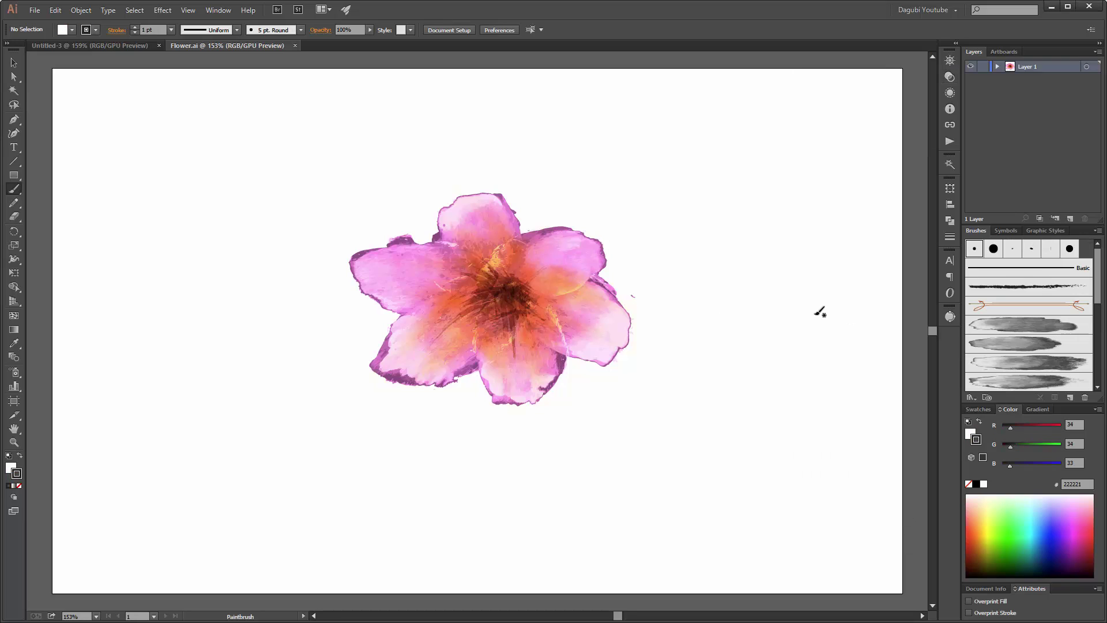
Step: Lock Layer 1 and add a new Layer 2 beneath it
click(983, 67)
click(1070, 219)
drag(1033, 67, 1033, 83)
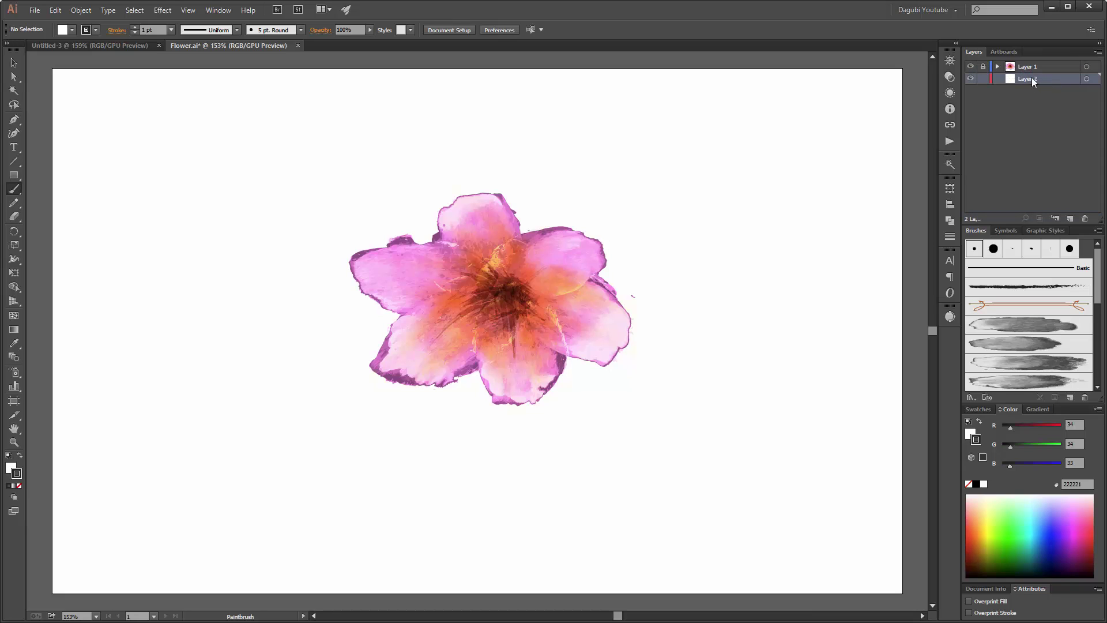
Step: Paint a green leaf at the flower's lower left with the Watercolor 30 brush
drag(1100, 286, 1099, 309)
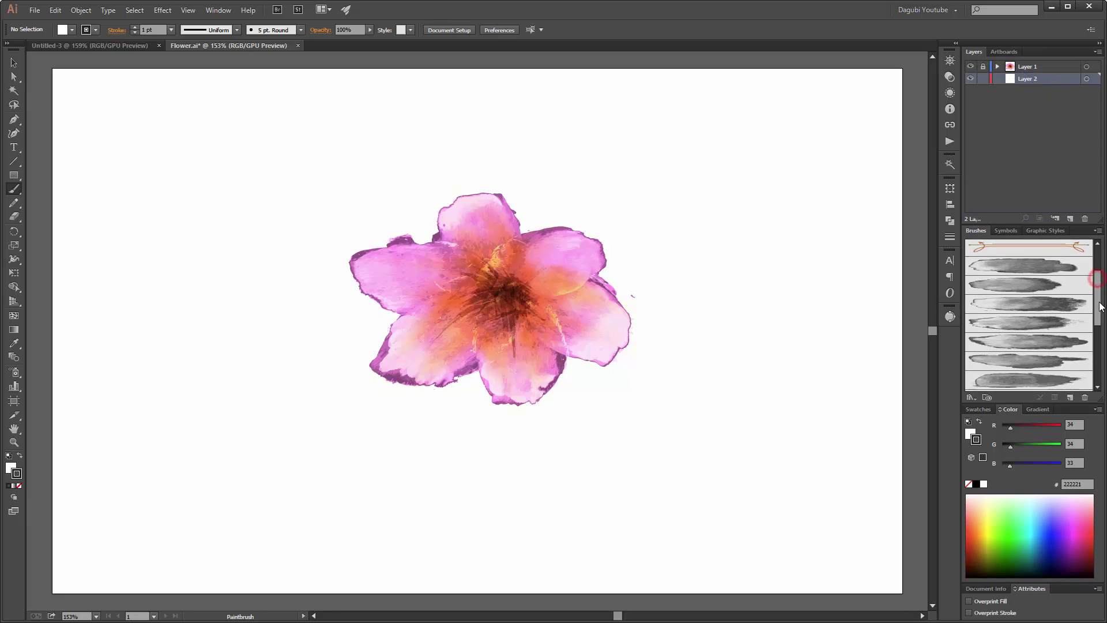
click(1028, 342)
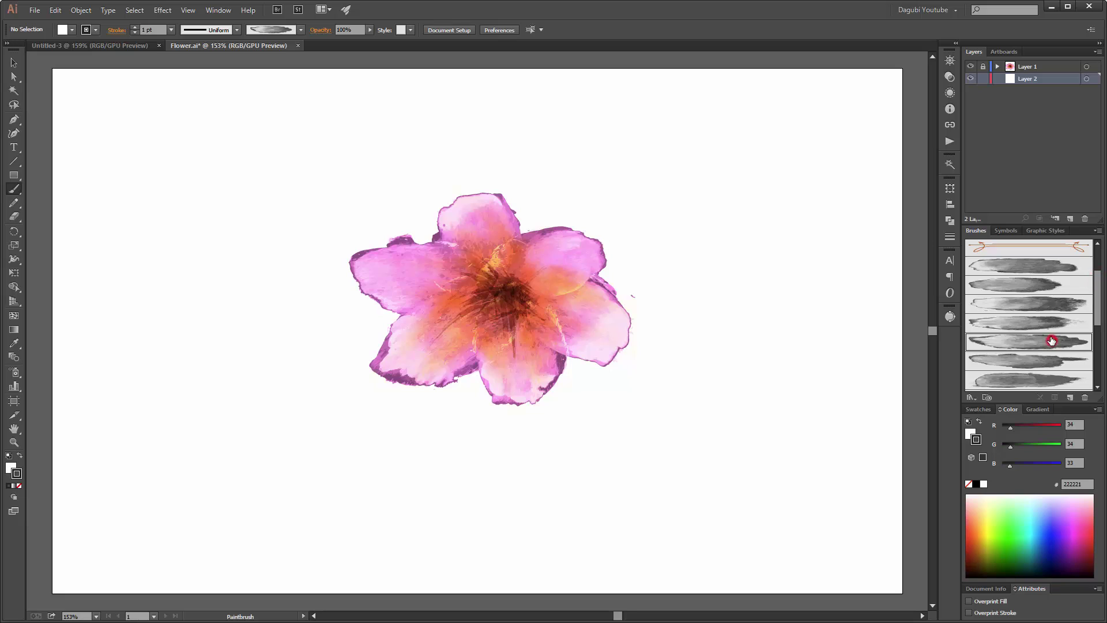
click(1002, 544)
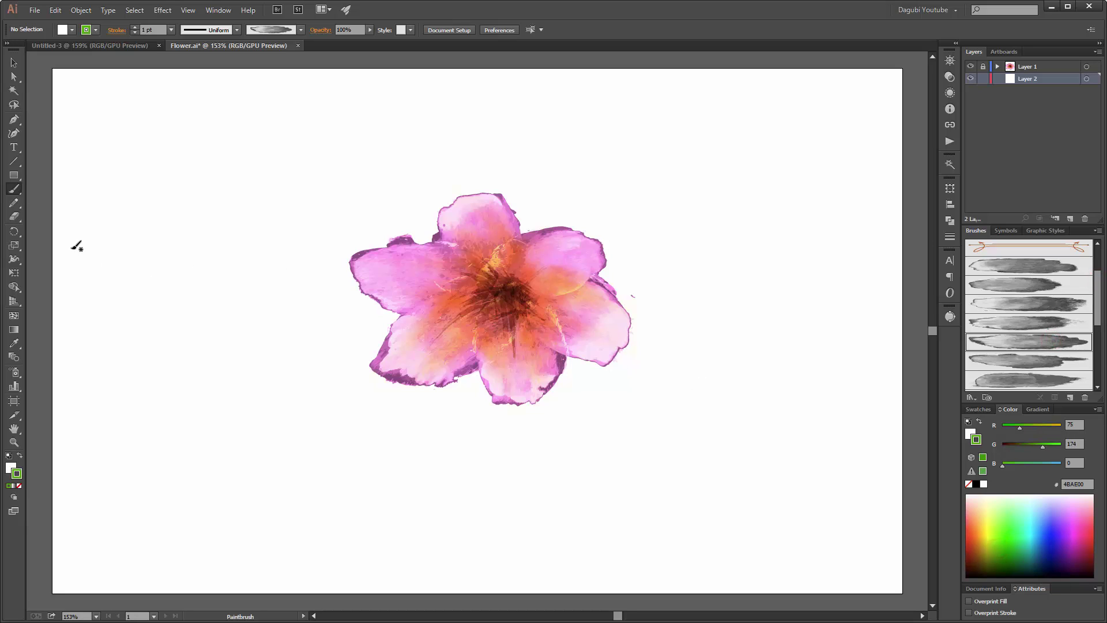
click(14, 190)
drag(465, 308, 292, 383)
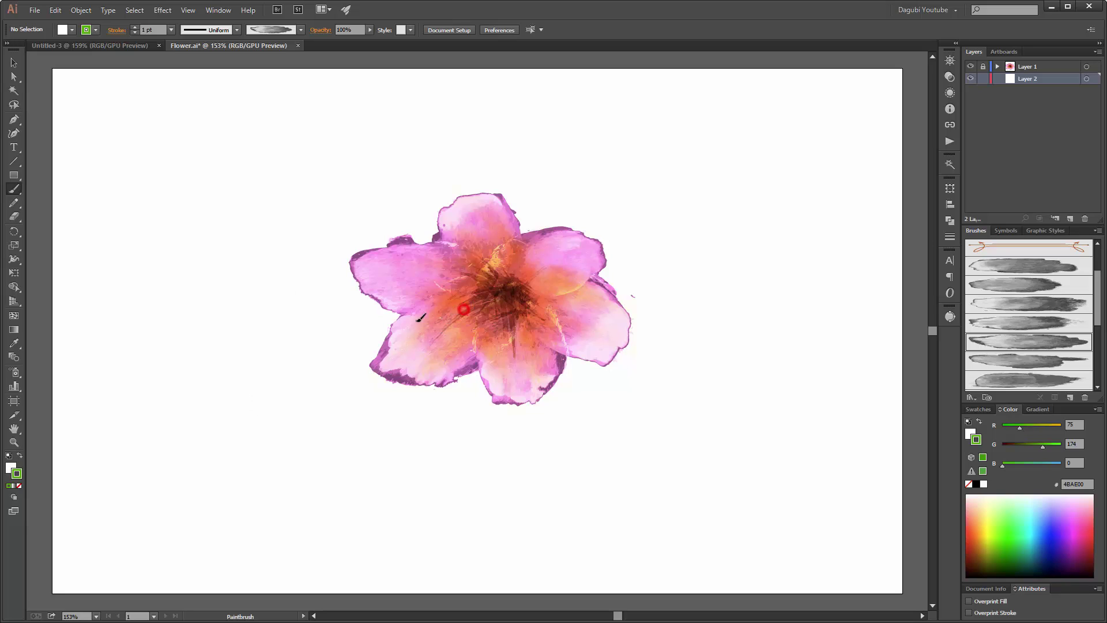
Step: Select the leaf, nudge it left, and set its blend mode to Darken
ctrl+click(333, 377)
ctrl+click(340, 372)
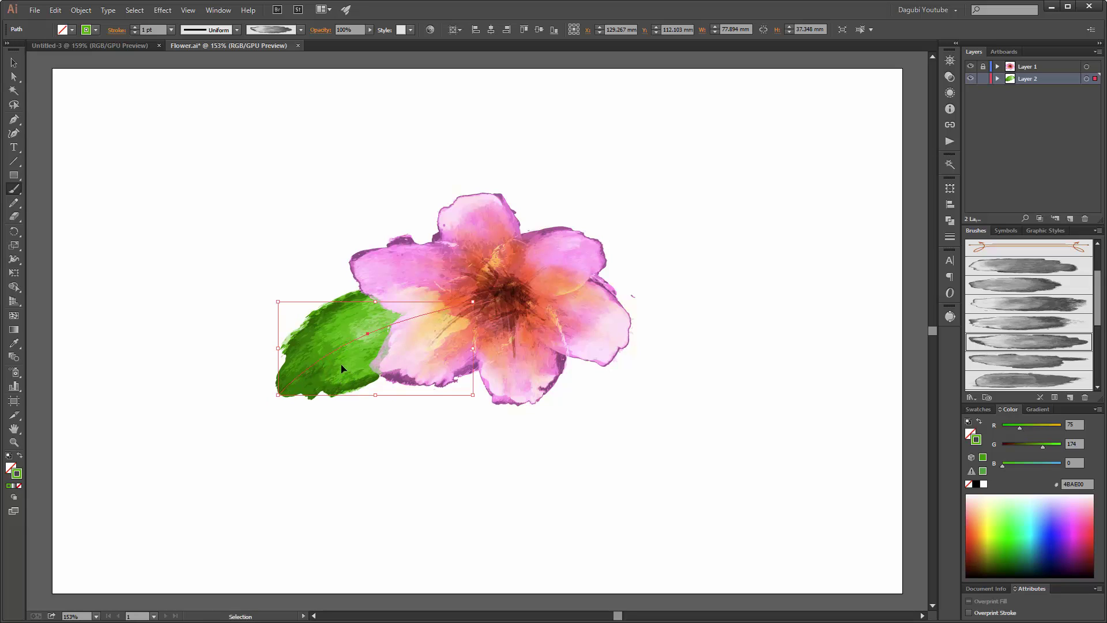
drag(348, 366, 342, 367)
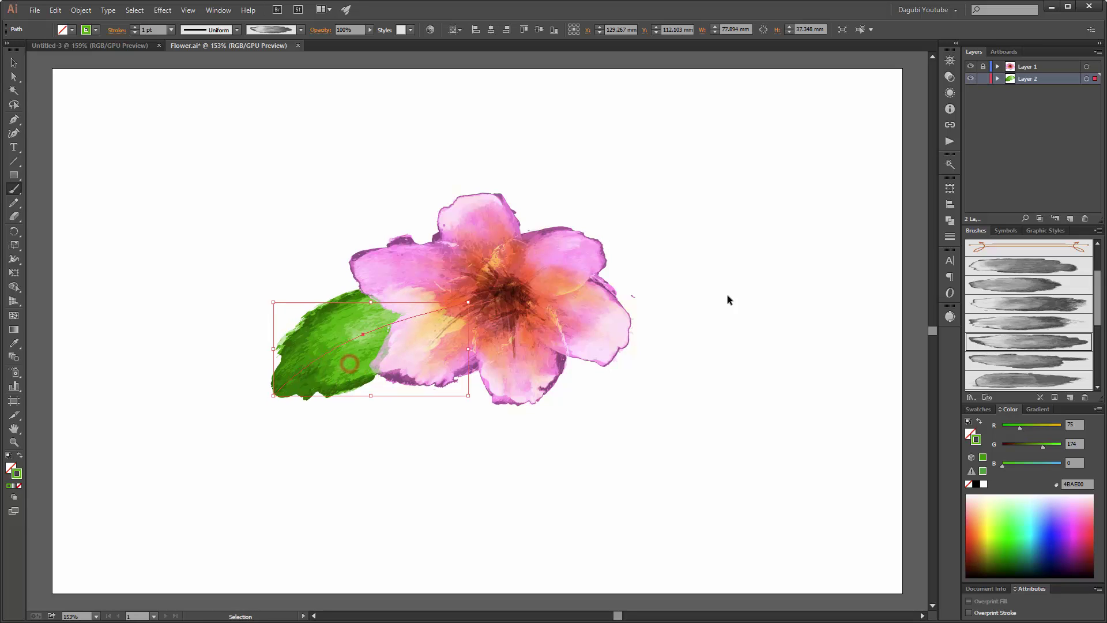
click(950, 77)
click(837, 72)
click(844, 94)
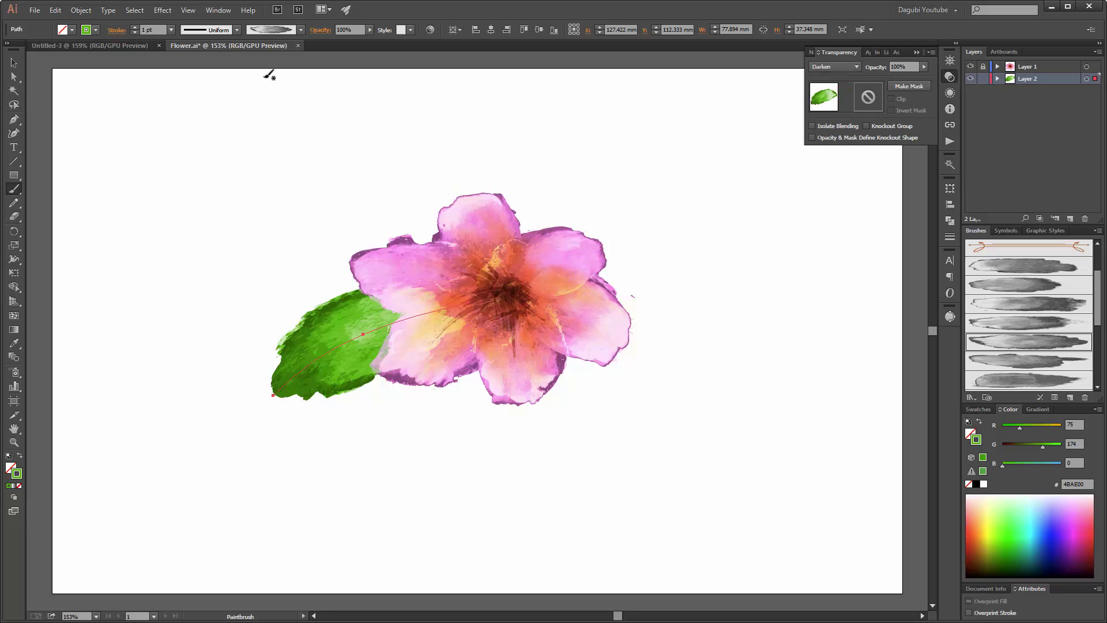
Step: Give the leaf the tapered Width Profile 1, shift it right, and deselect
click(203, 30)
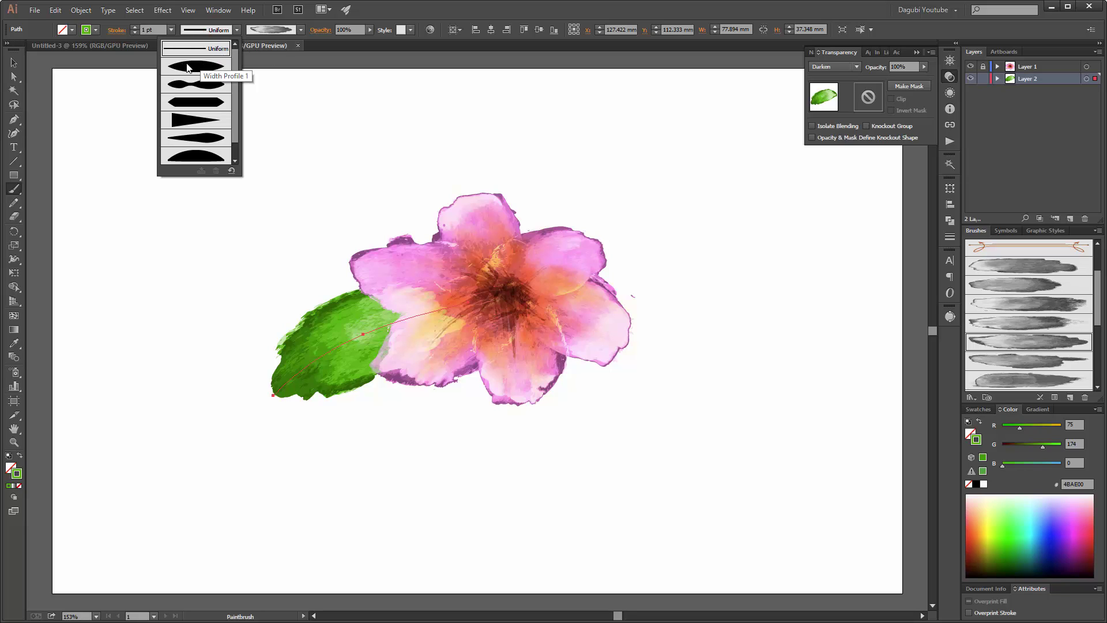
click(196, 67)
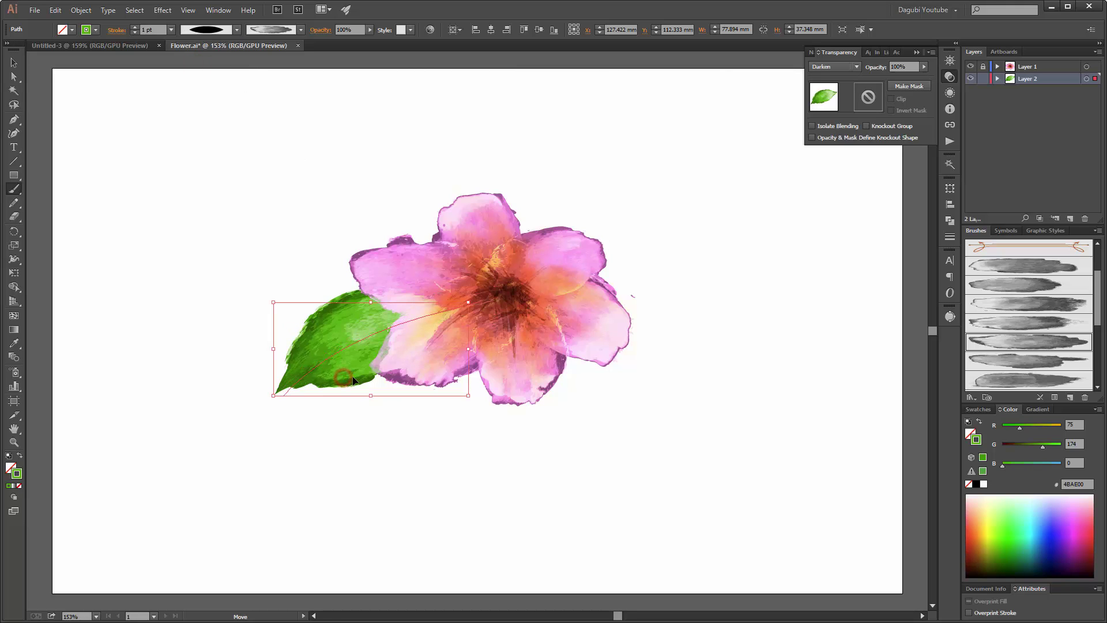
drag(349, 385, 362, 385)
scroll(398, 351, up, 1)
key(ctrl+shift+a)
scroll(399, 351, up, 1)
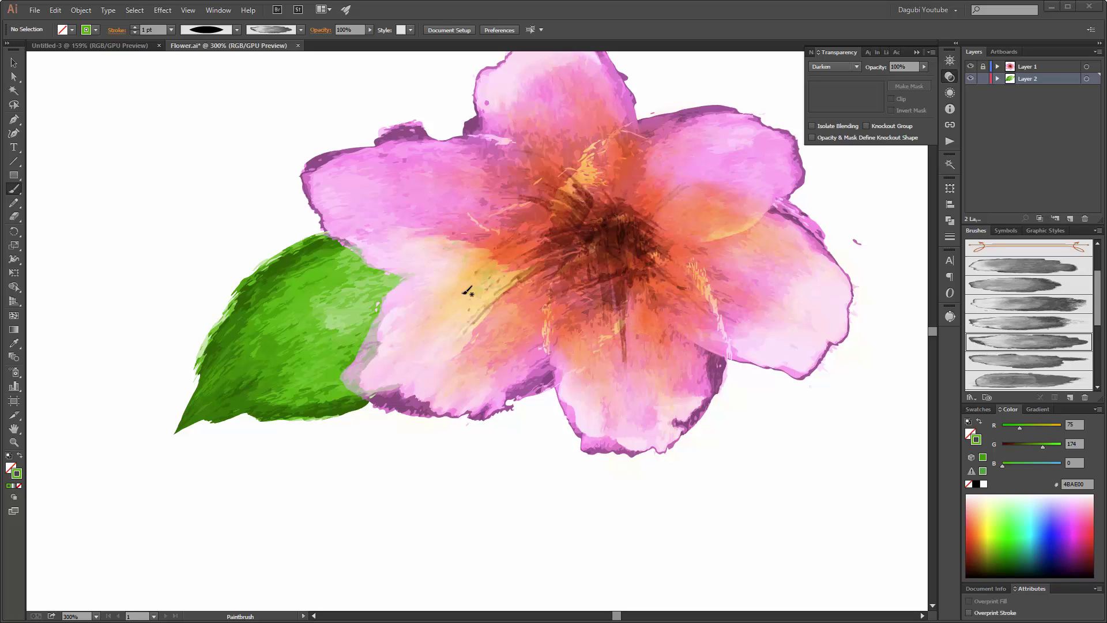
Step: Toggle the leaf layer to compare, then duplicate Layer 1 as Layer 1 copy
click(971, 79)
click(971, 79)
click(971, 79)
click(1045, 66)
drag(1053, 69, 1069, 219)
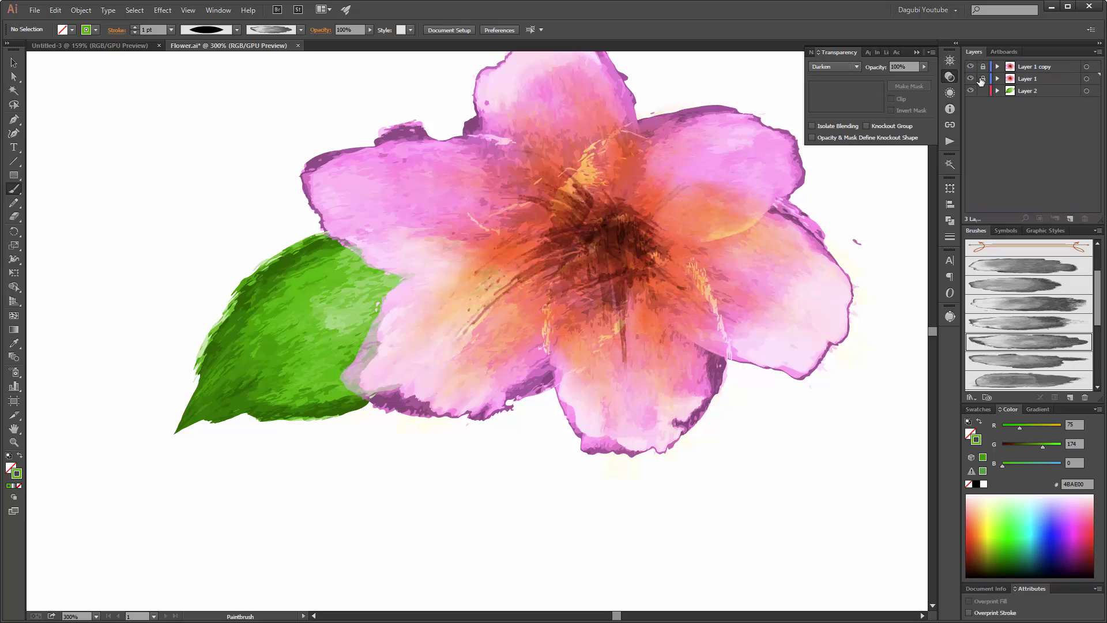
key(ctrl+0)
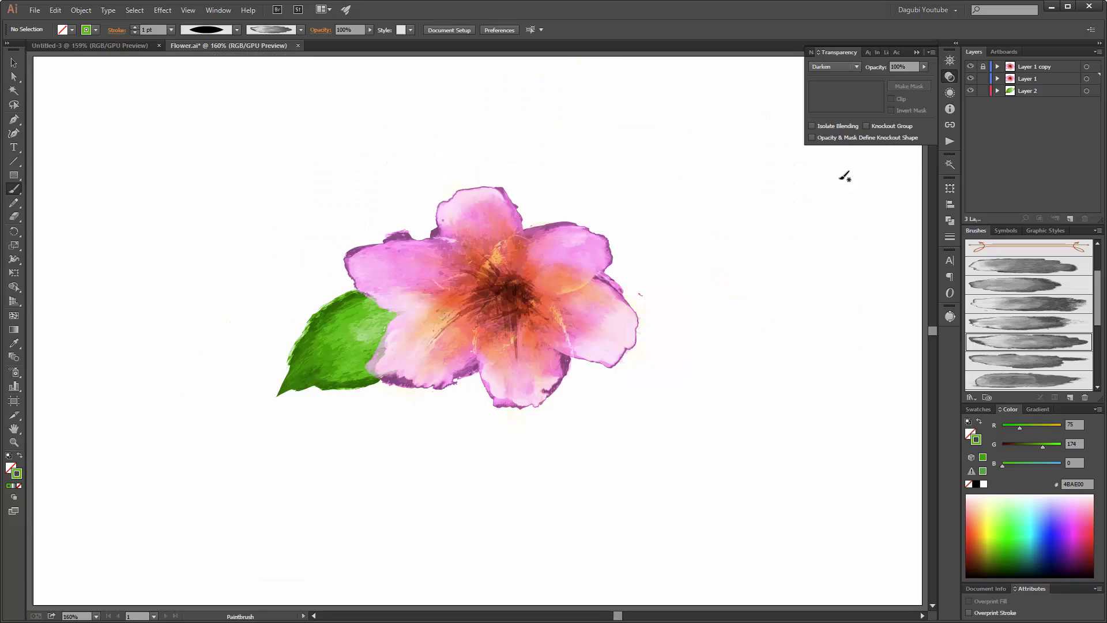
Step: Hide Layer 1 copy and Layer 2, marquee-select all the flower strokes, and save
click(971, 67)
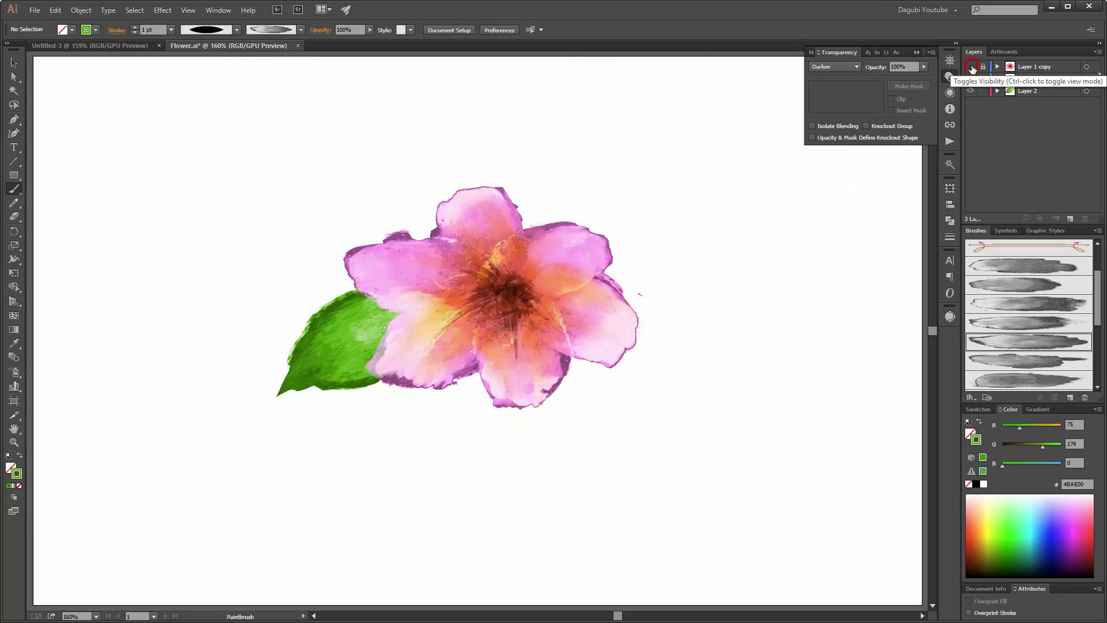
click(971, 91)
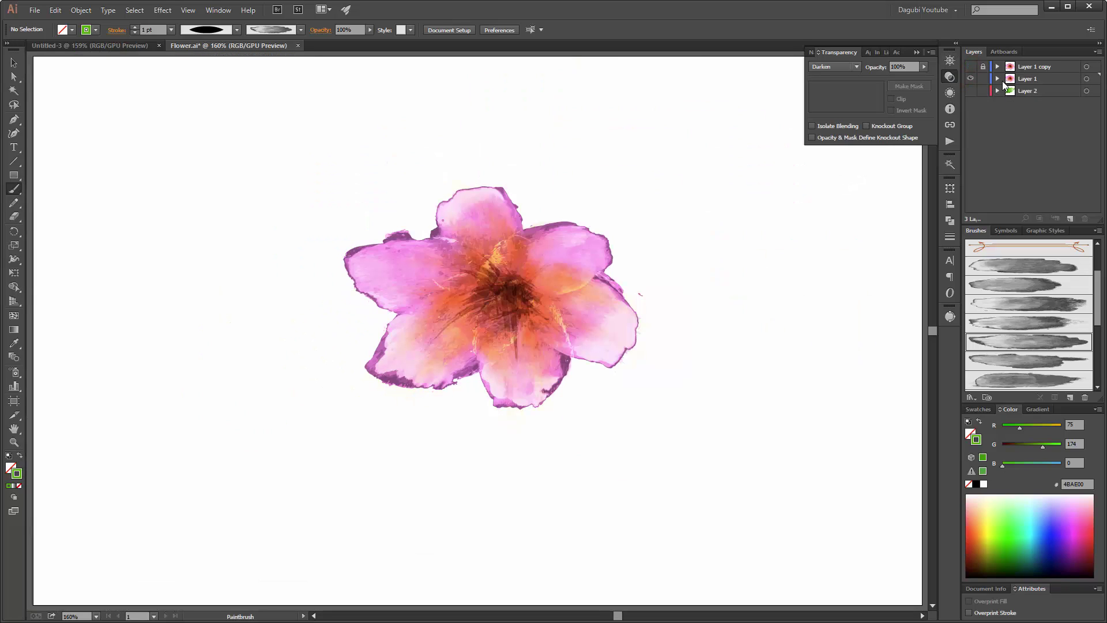
click(998, 79)
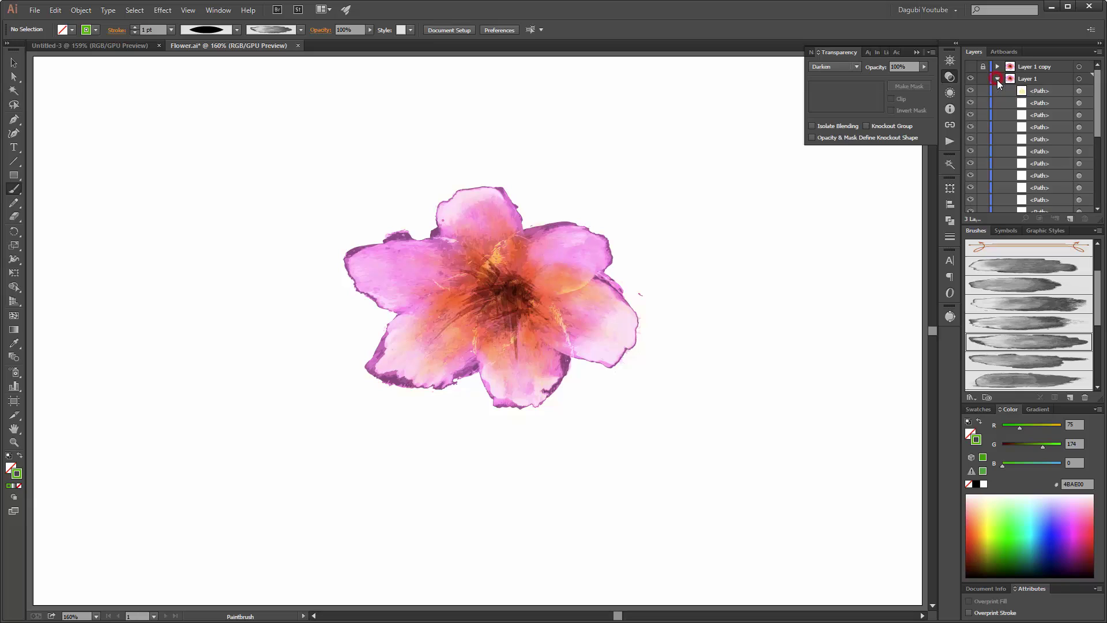
click(14, 64)
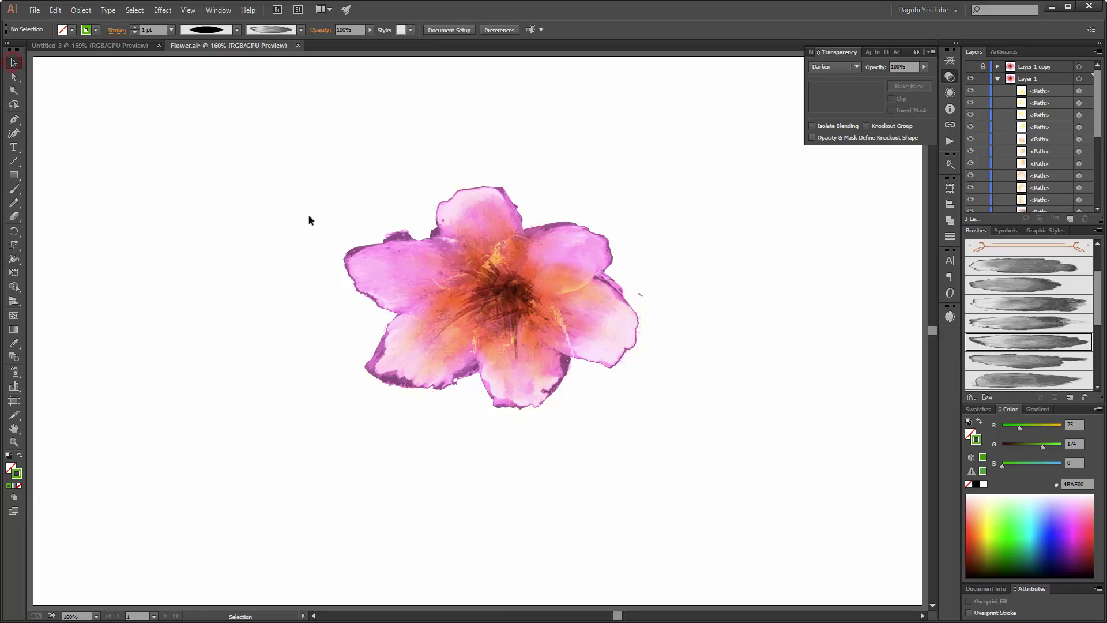
drag(250, 139, 655, 341)
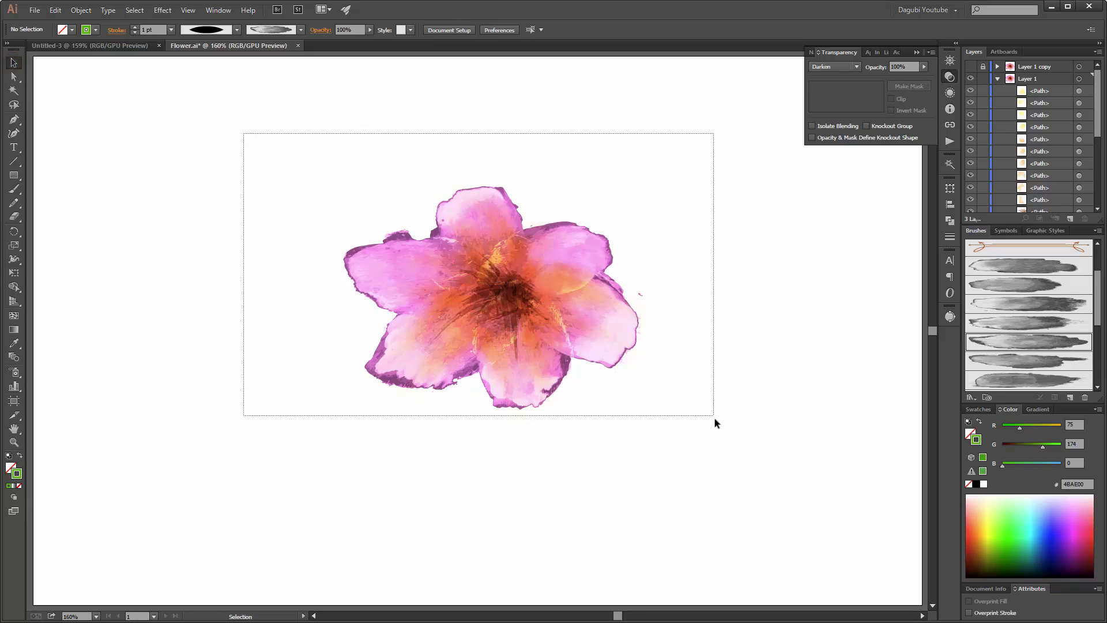
drag(714, 420, 746, 482)
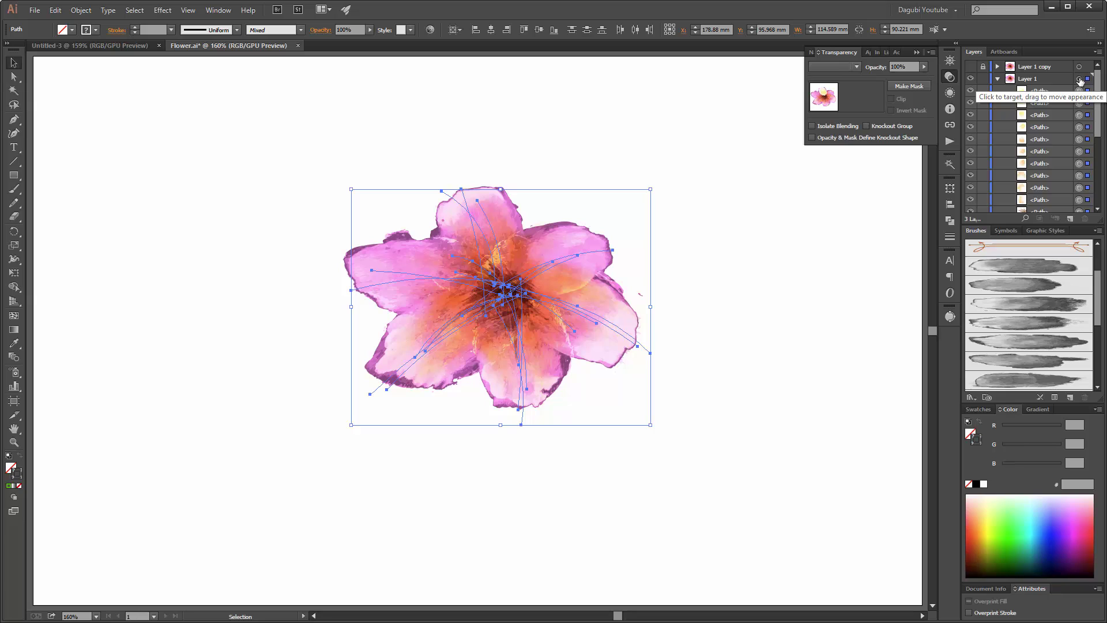
drag(262, 141, 727, 479)
key(ctrl+s)
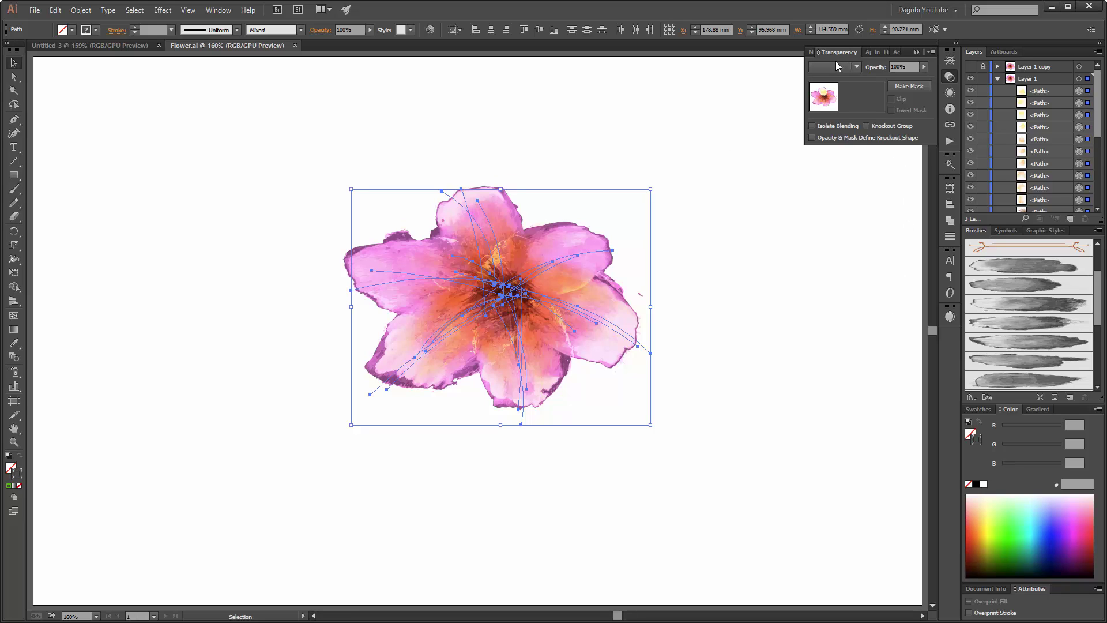
Step: Set the selected flower strokes' blend mode to Darken
click(825, 68)
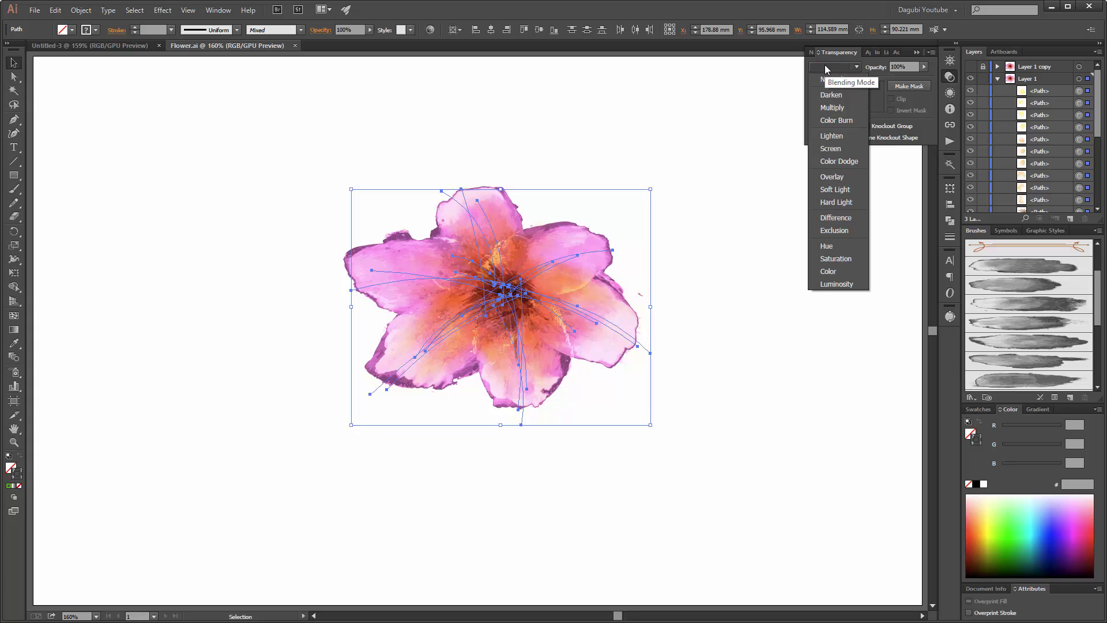
click(830, 95)
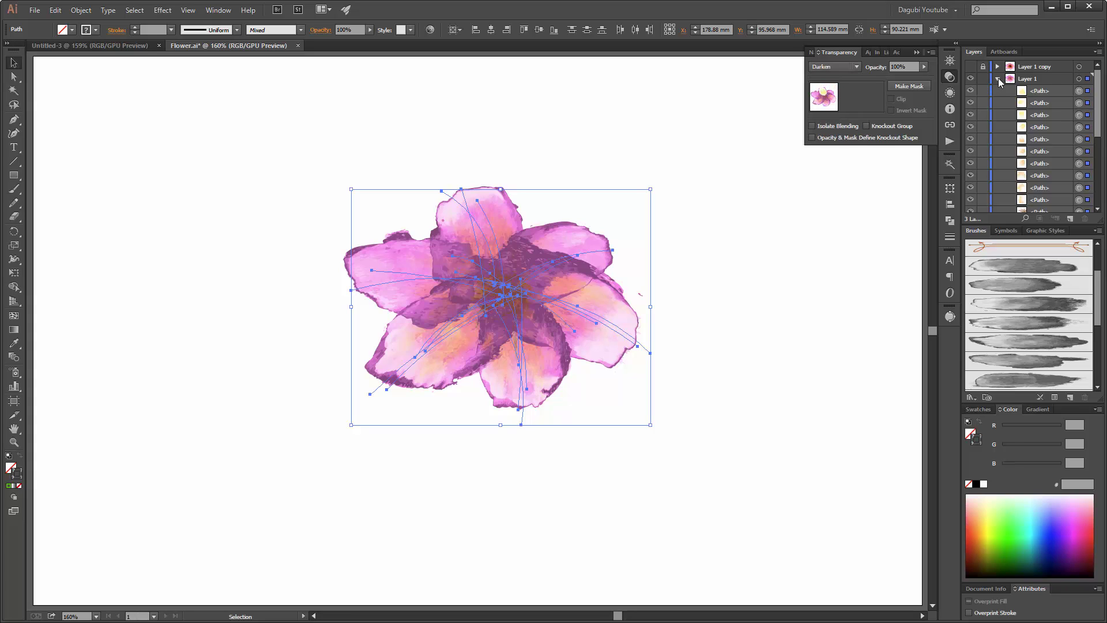
click(997, 79)
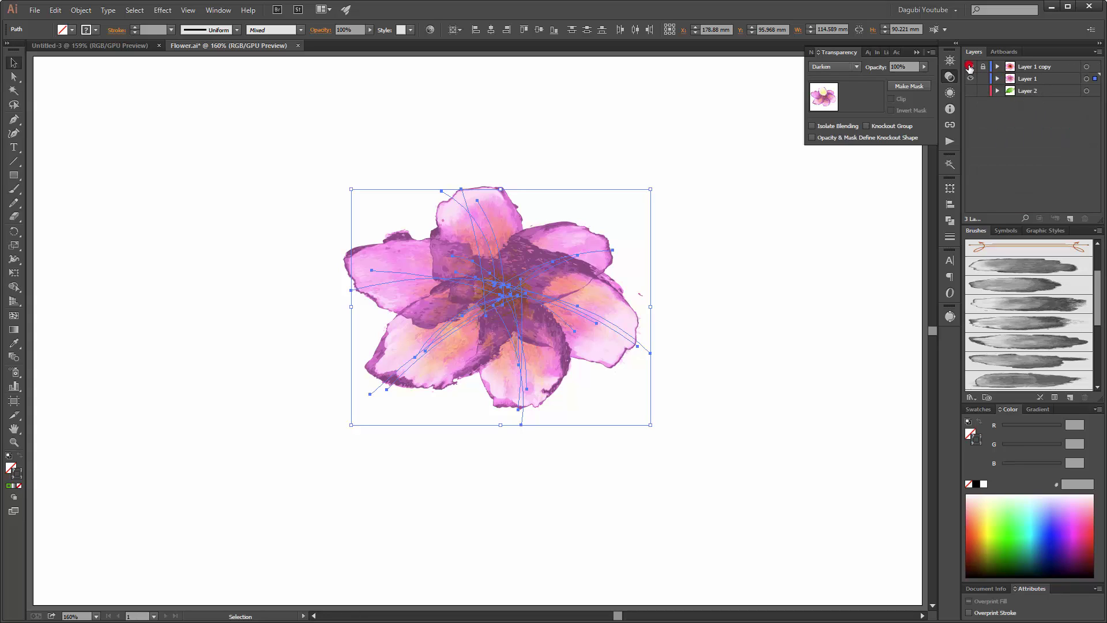
Step: Show all layers again, toggling the leaf and flower layers to compare, and save
click(969, 67)
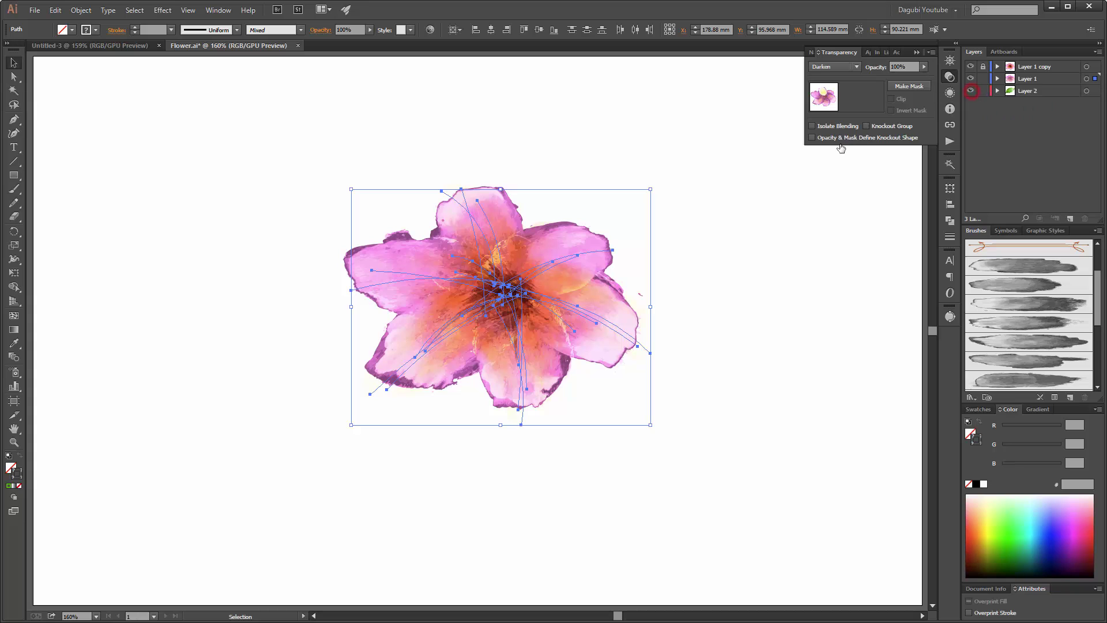
scroll(397, 320, up, 2)
scroll(398, 320, up, 2)
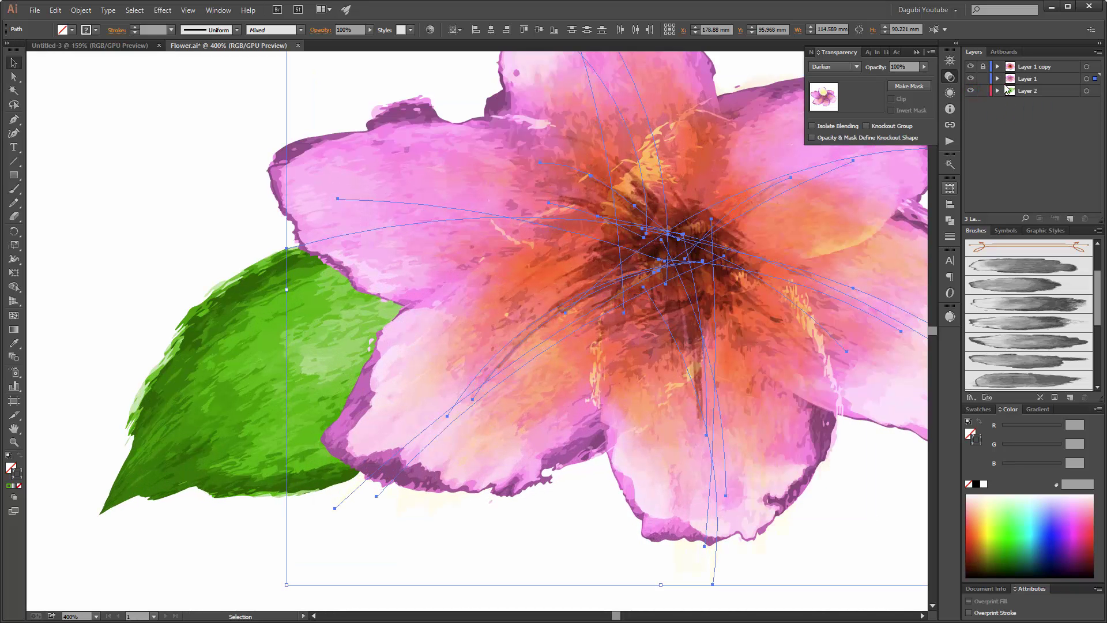
click(970, 90)
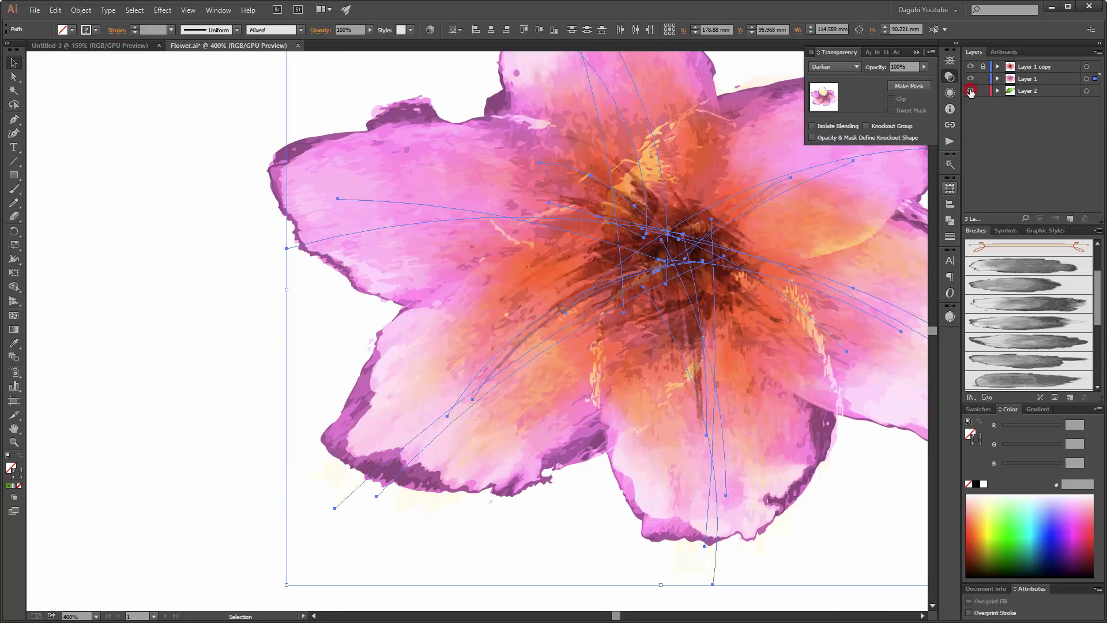
click(970, 91)
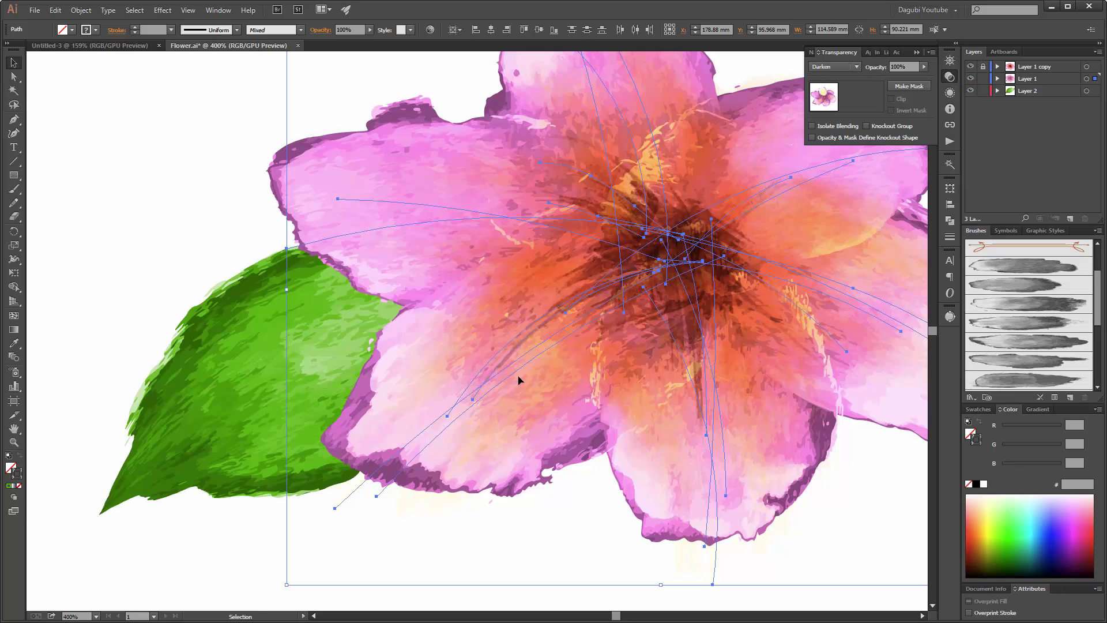
click(970, 78)
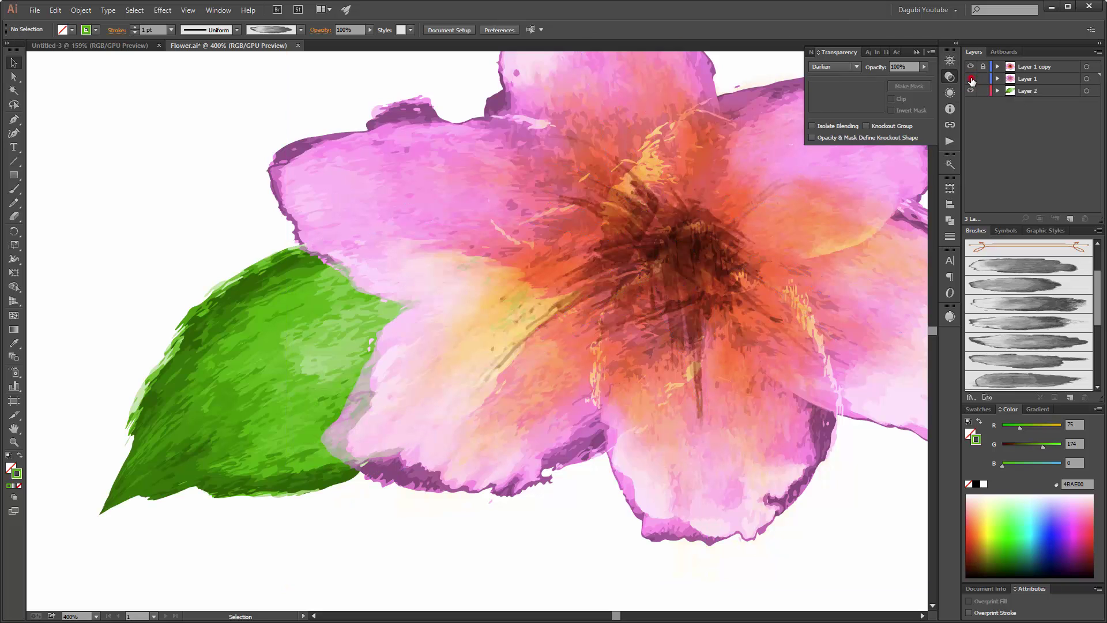
click(970, 78)
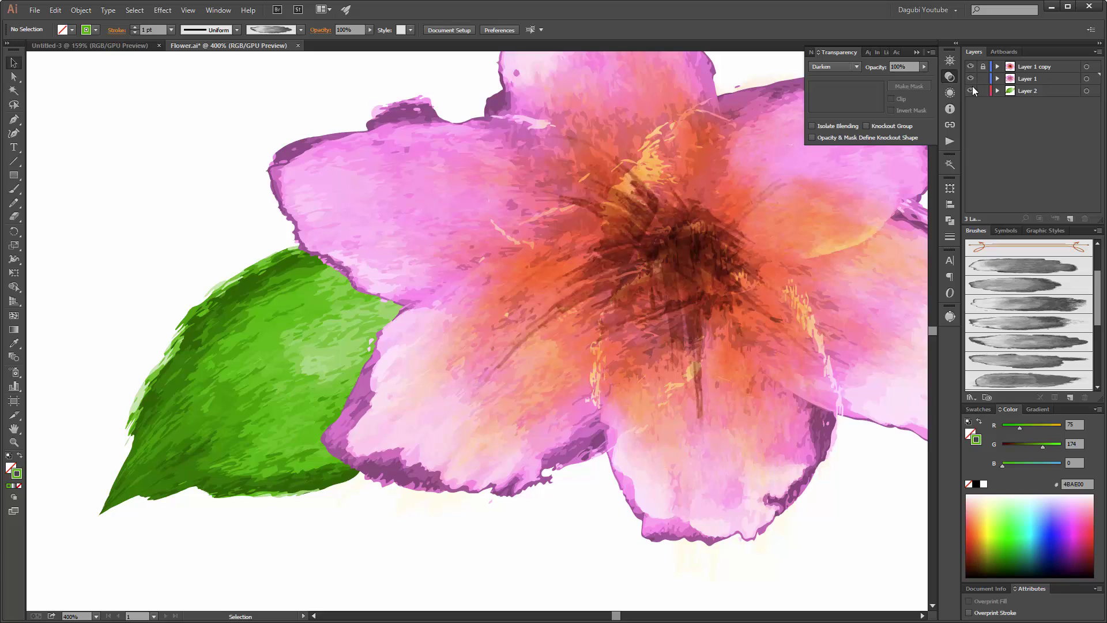
key(ctrl+0)
key(ctrl+s)
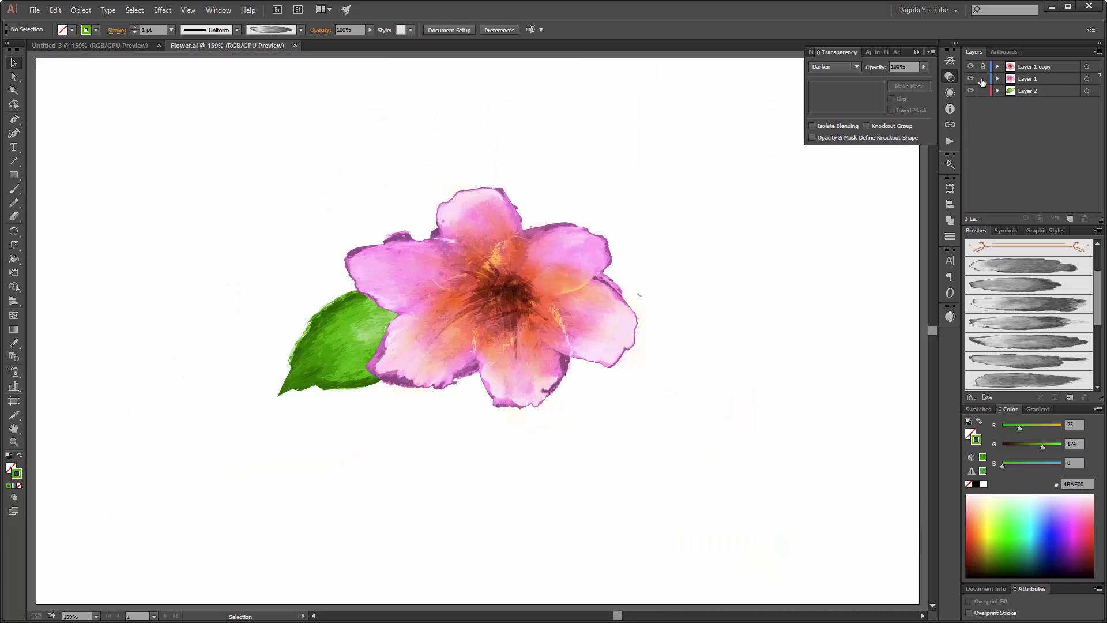
Step: Lock the flower layer and recolour the leaf on Layer 2 to R120 G182 B44
click(983, 78)
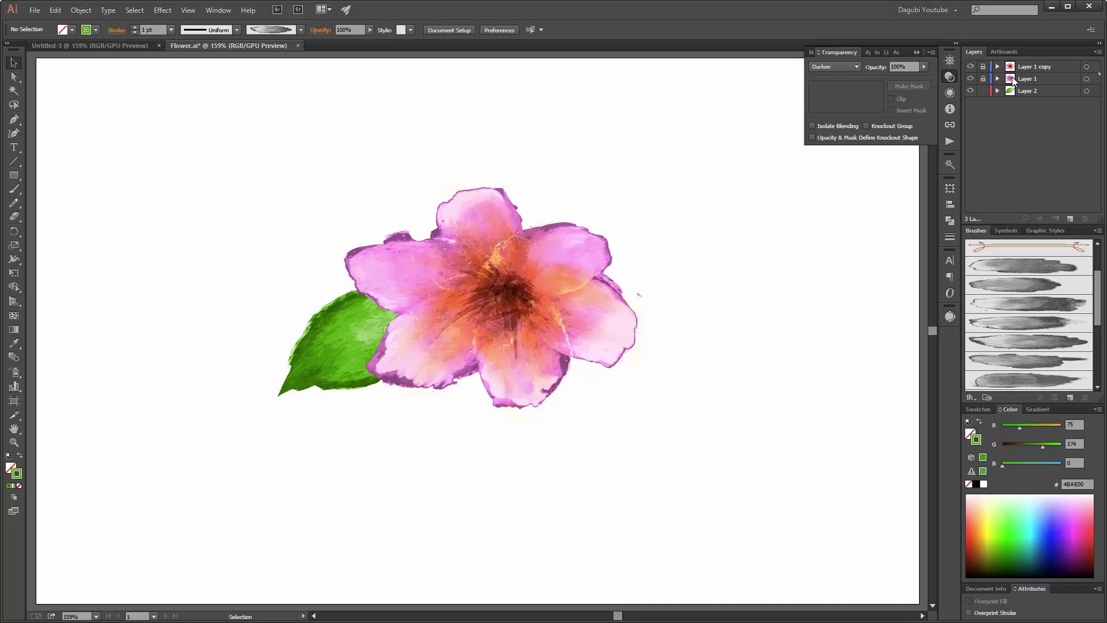
click(1037, 90)
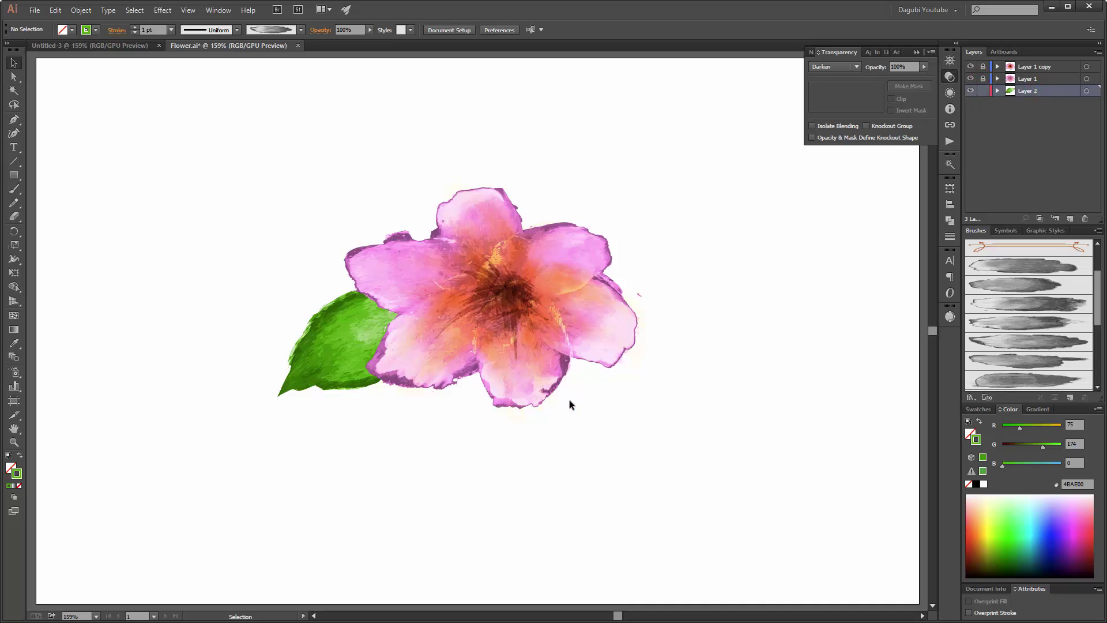
key(b)
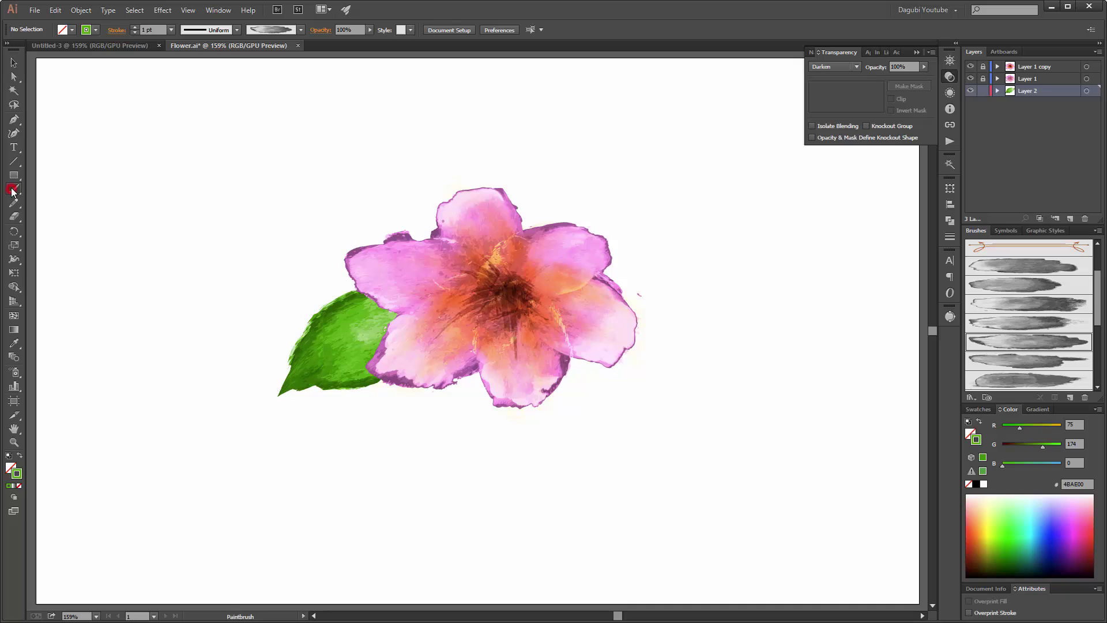
click(334, 376)
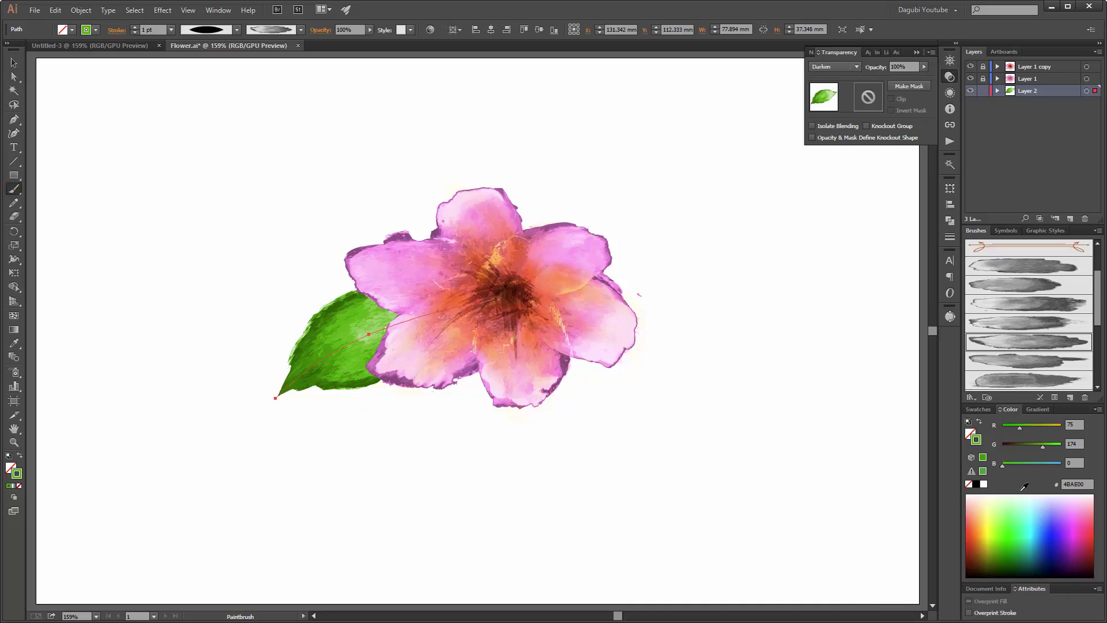
click(1026, 428)
click(1045, 448)
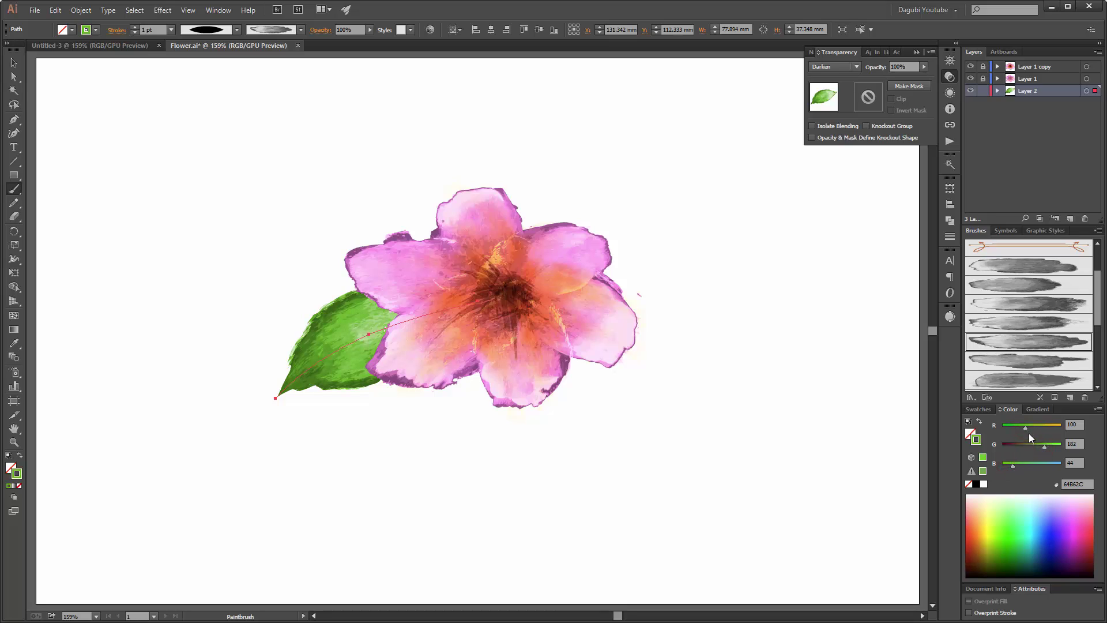
click(1031, 428)
ctrl+click(838, 409)
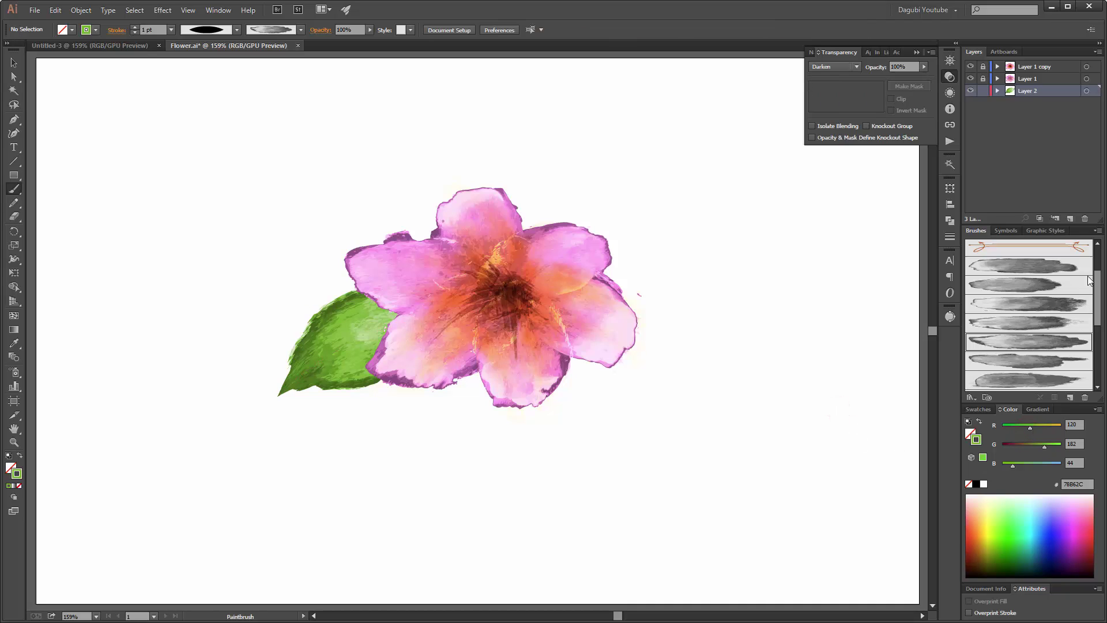
Step: Paint leaves below the flower's right and left sides and to its right, each with a different brush
click(1018, 264)
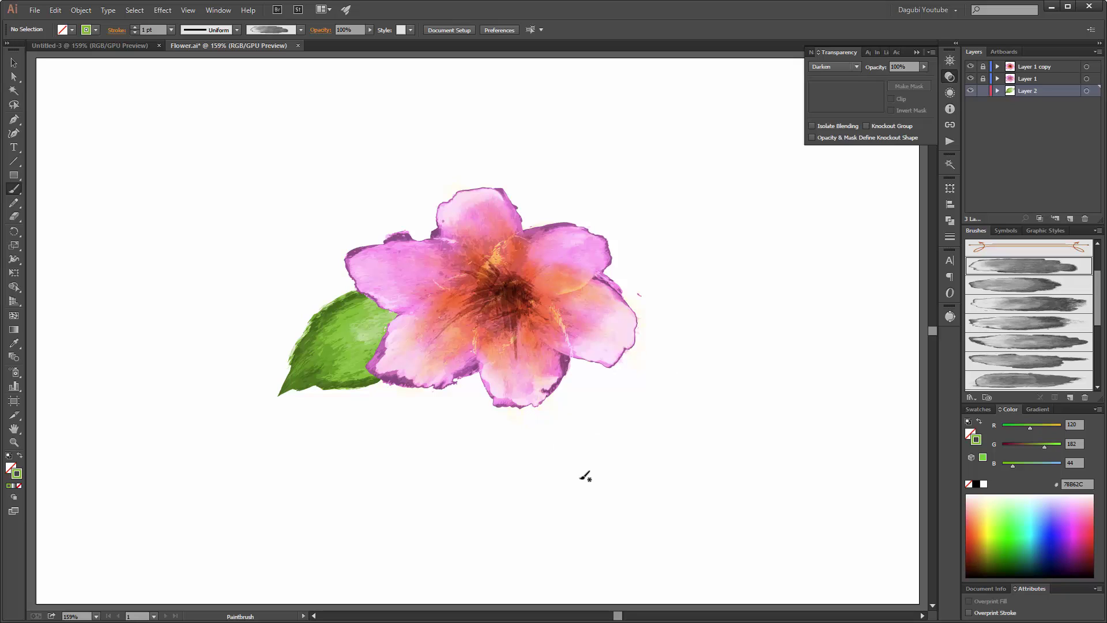
drag(579, 479, 579, 478)
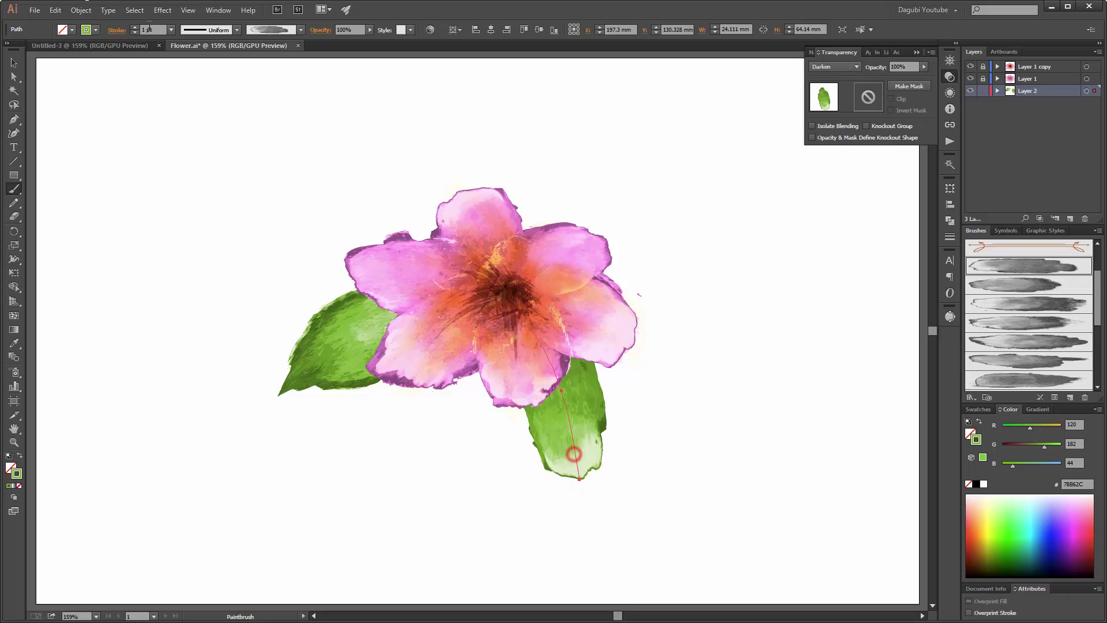
ctrl+click(195, 64)
click(1029, 322)
drag(405, 441, 438, 414)
ctrl+click(203, 65)
ctrl+click(805, 441)
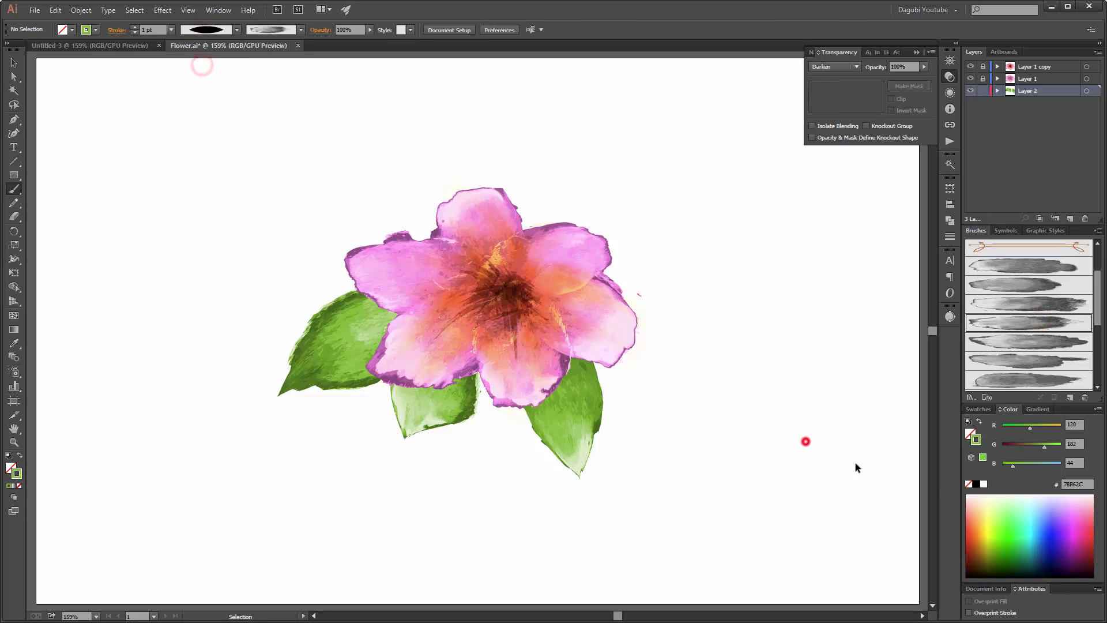
drag(1097, 289, 1098, 310)
click(1029, 339)
drag(706, 314, 538, 287)
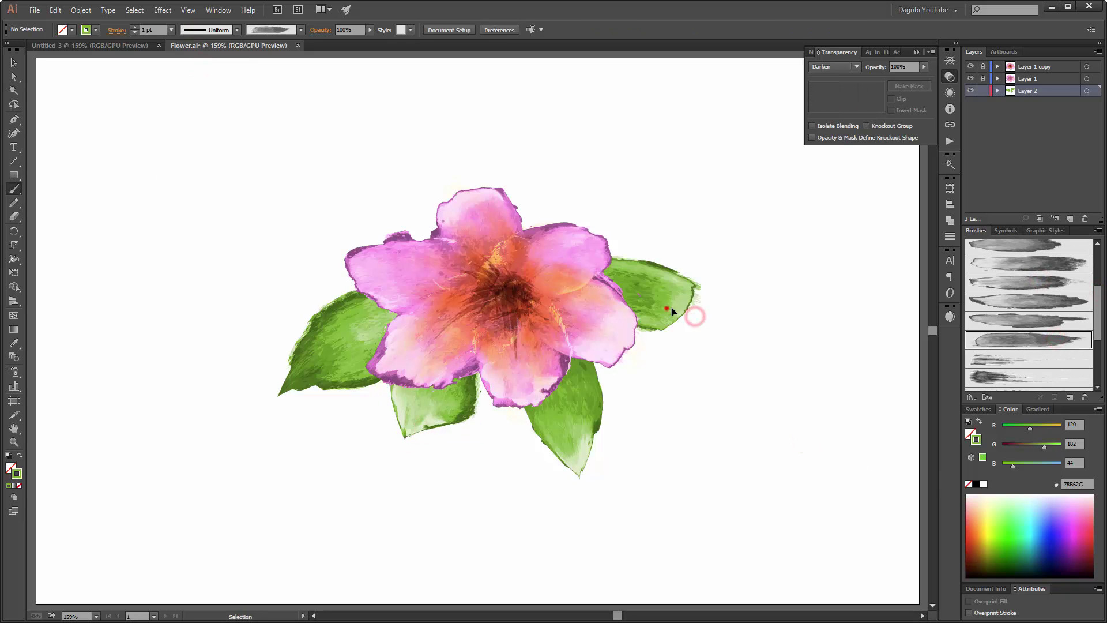
ctrl+click(197, 59)
Step: Paint two 0.5 pt leaves above the flower with a leaf-shaped width profile
click(1059, 282)
click(171, 29)
click(188, 55)
drag(538, 174, 534, 225)
click(236, 29)
click(188, 67)
ctrl+click(880, 267)
click(1055, 261)
drag(611, 186, 542, 269)
click(236, 29)
click(187, 61)
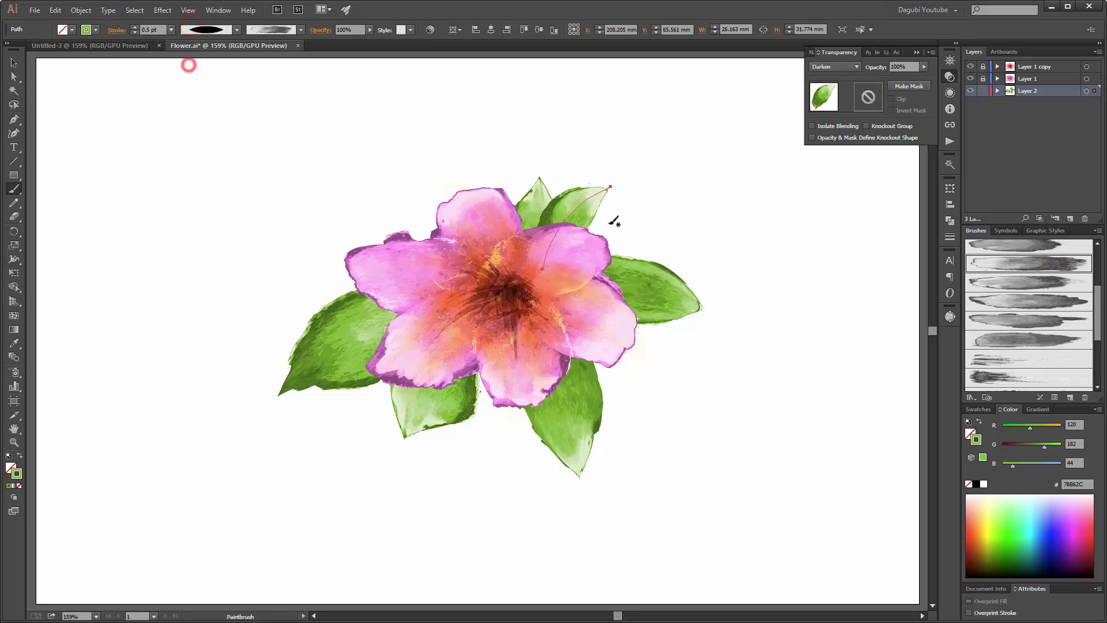
ctrl+click(885, 389)
Step: Paint an upper-right leaf in Watercolor 30 with a leaf-shaped width profile
click(1027, 318)
mouse_move(567, 262)
mouse_down()
mouse_move(637, 227)
mouse_move(663, 229)
mouse_up()
ctrl+click(804, 374)
ctrl+click(626, 228)
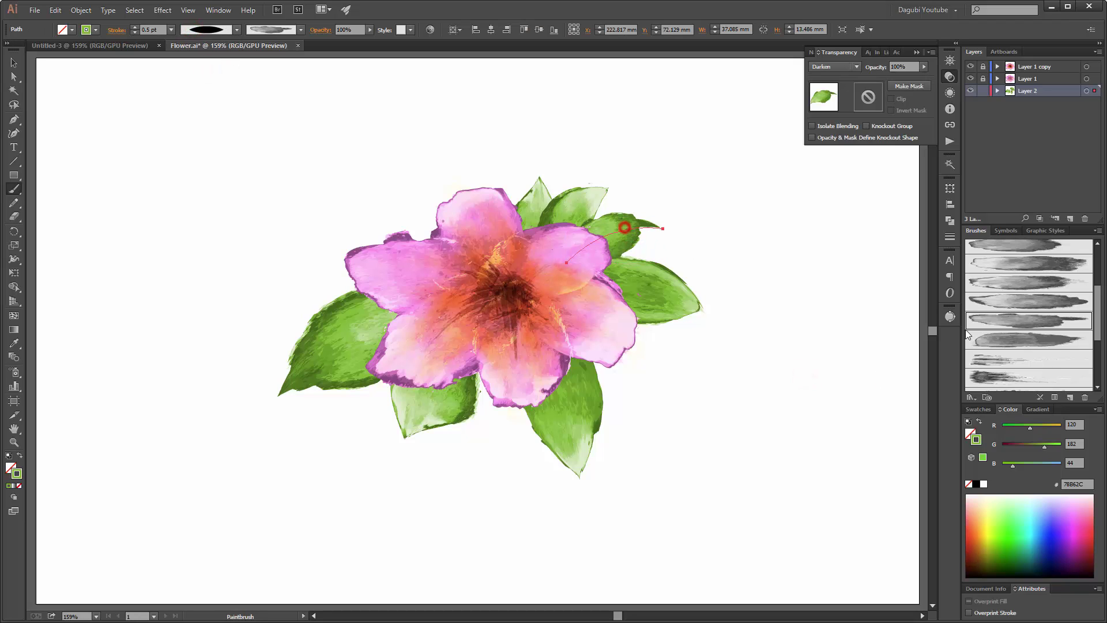
click(1018, 301)
click(237, 29)
click(202, 63)
ctrl+click(786, 452)
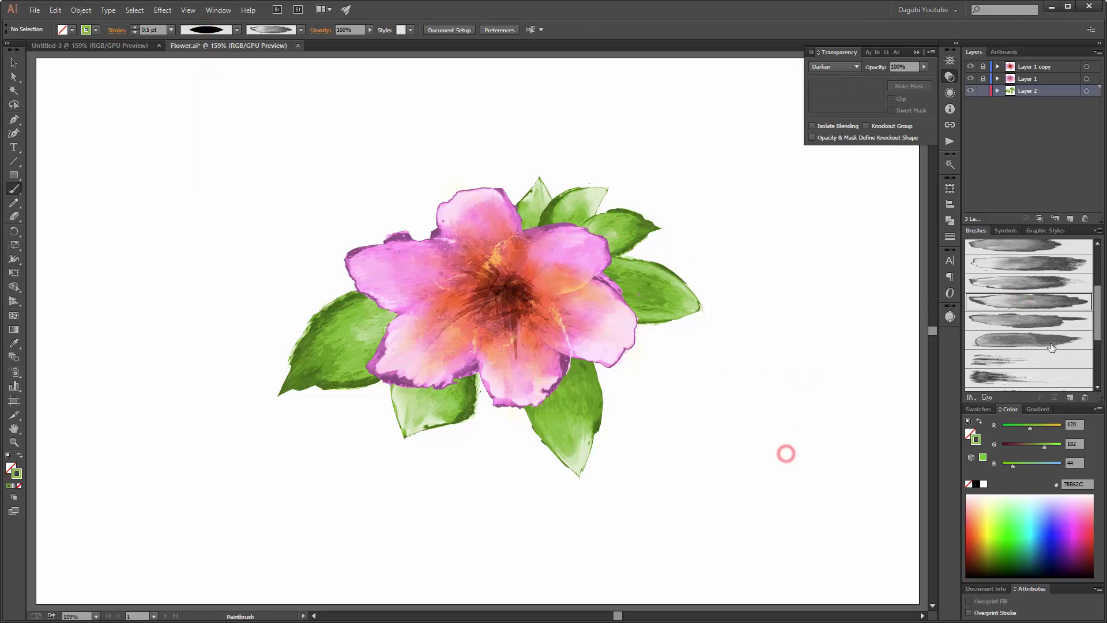
Step: At 1 pt, paint a profiled leaf at the lower right and another below the centre
click(1054, 341)
click(171, 30)
click(180, 83)
drag(545, 323, 688, 423)
click(236, 30)
click(202, 66)
ctrl+click(887, 403)
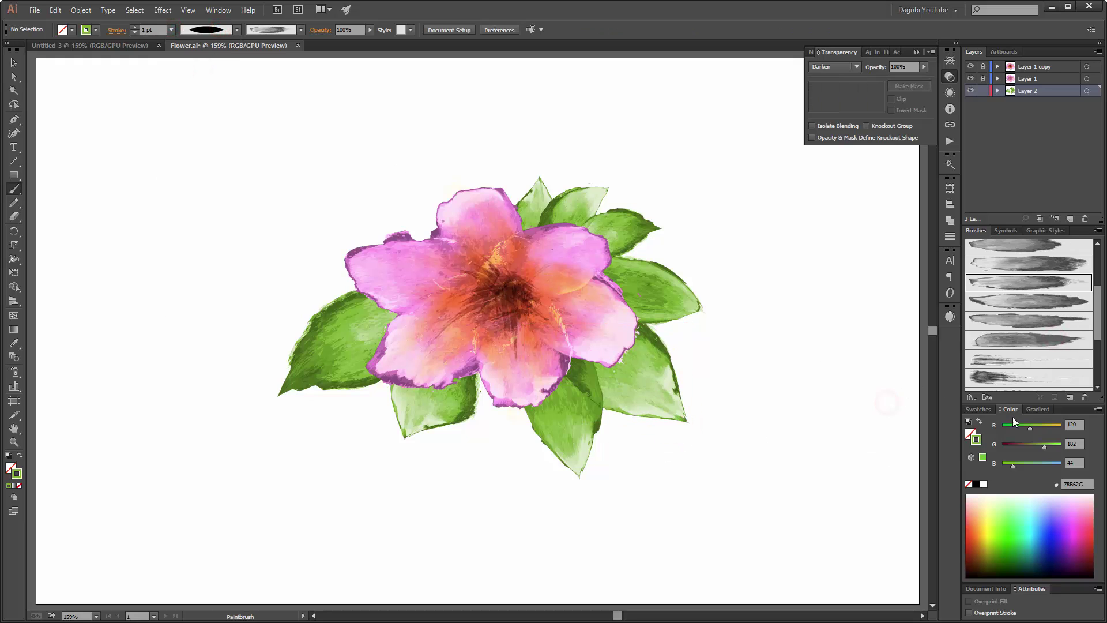
click(1029, 246)
drag(486, 458, 509, 341)
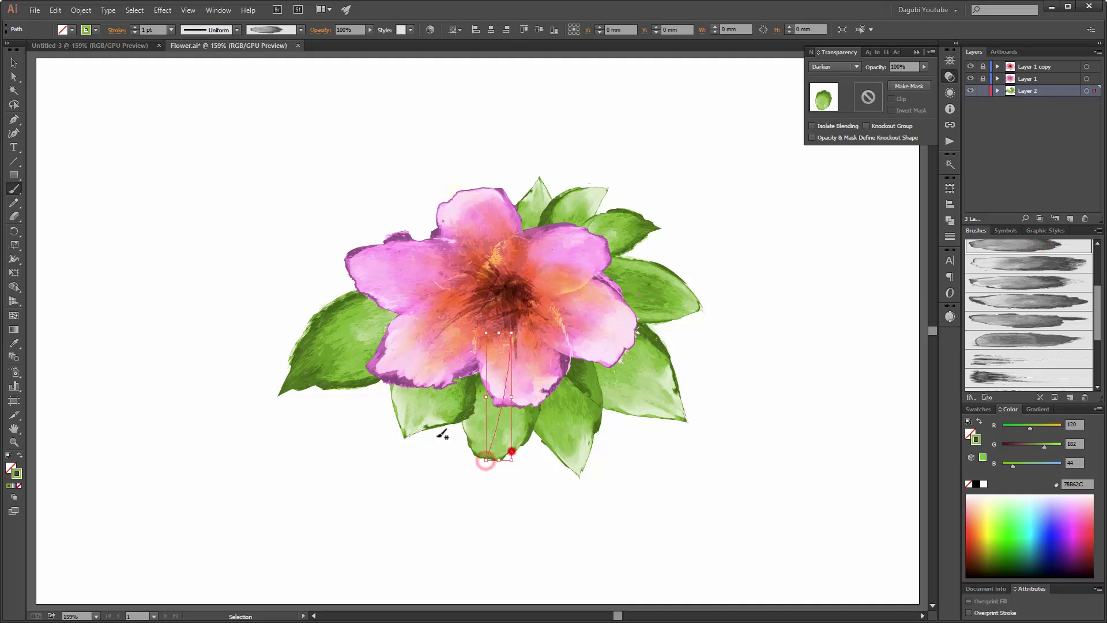
ctrl+click(890, 349)
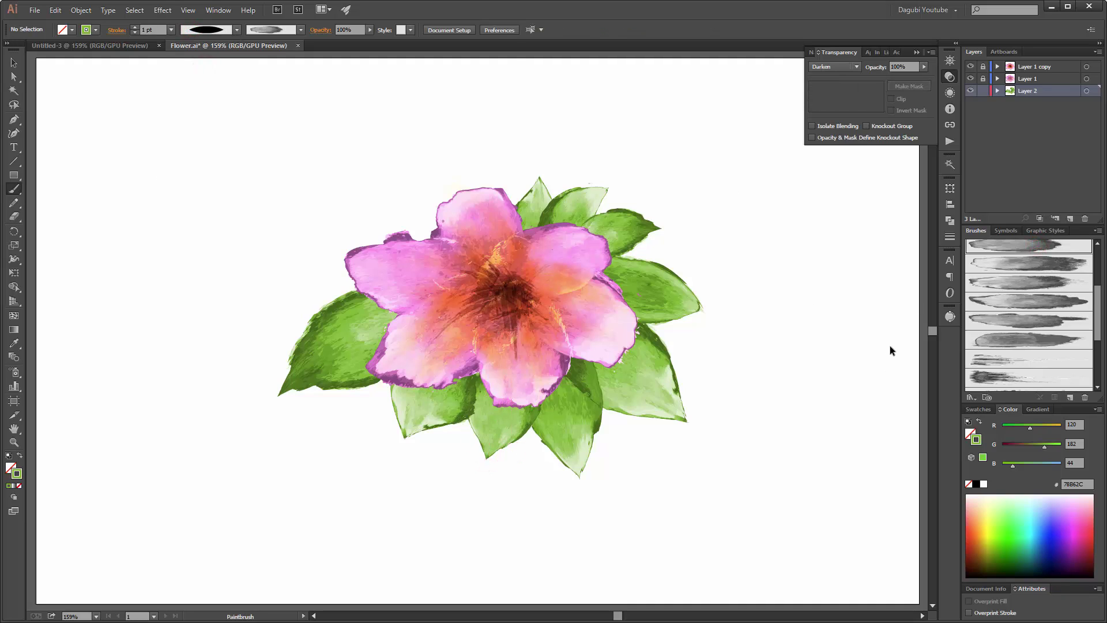
ctrl+click(506, 443)
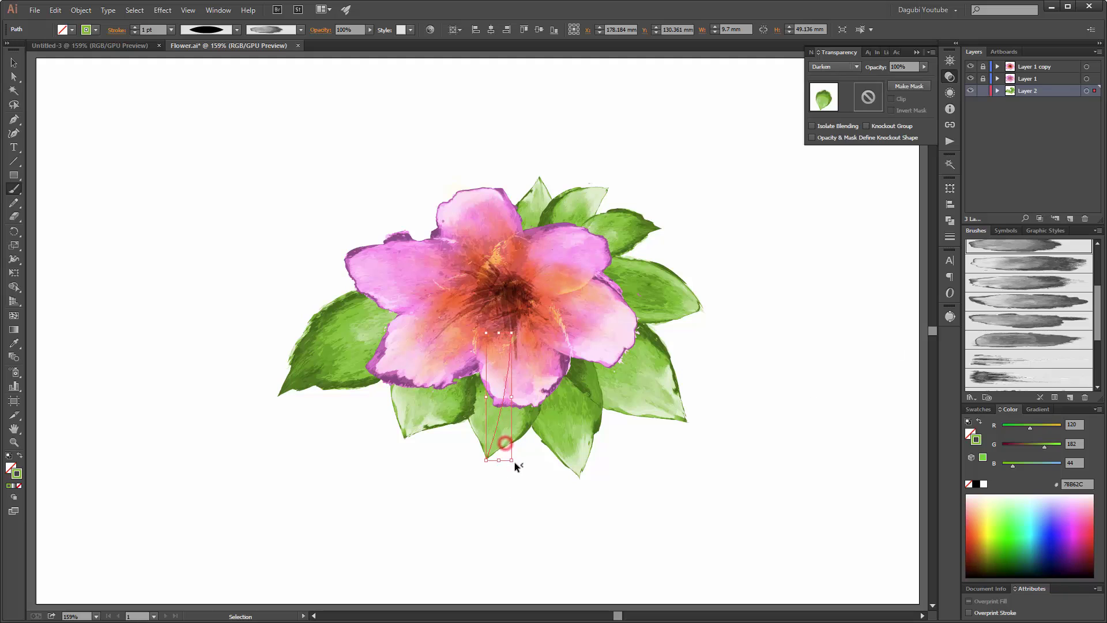
ctrl+click(522, 494)
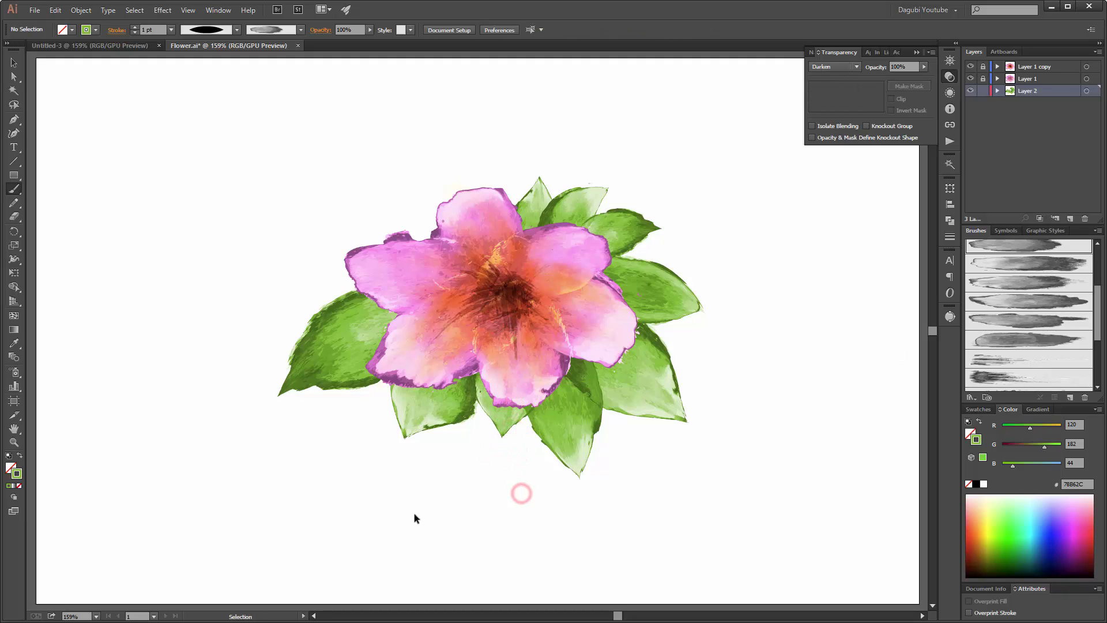
Step: Add an ellipse-profile stroke over the lower-left leaf and set the lower leaf to 1 pt
click(1026, 339)
drag(337, 420, 461, 352)
click(213, 29)
click(210, 70)
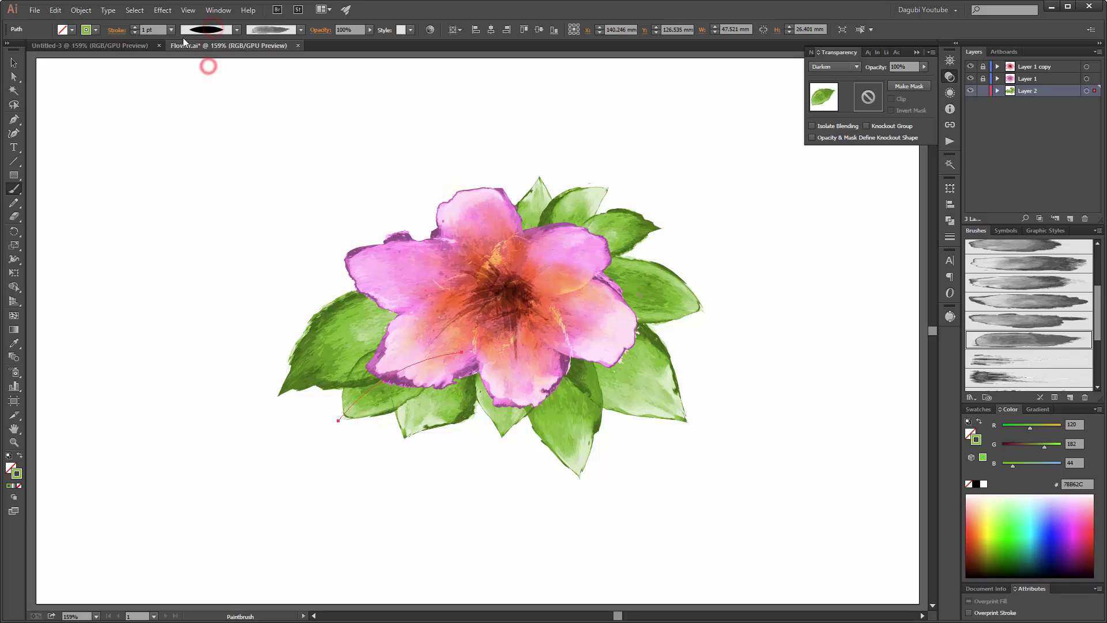
ctrl+click(528, 559)
ctrl+click(562, 451)
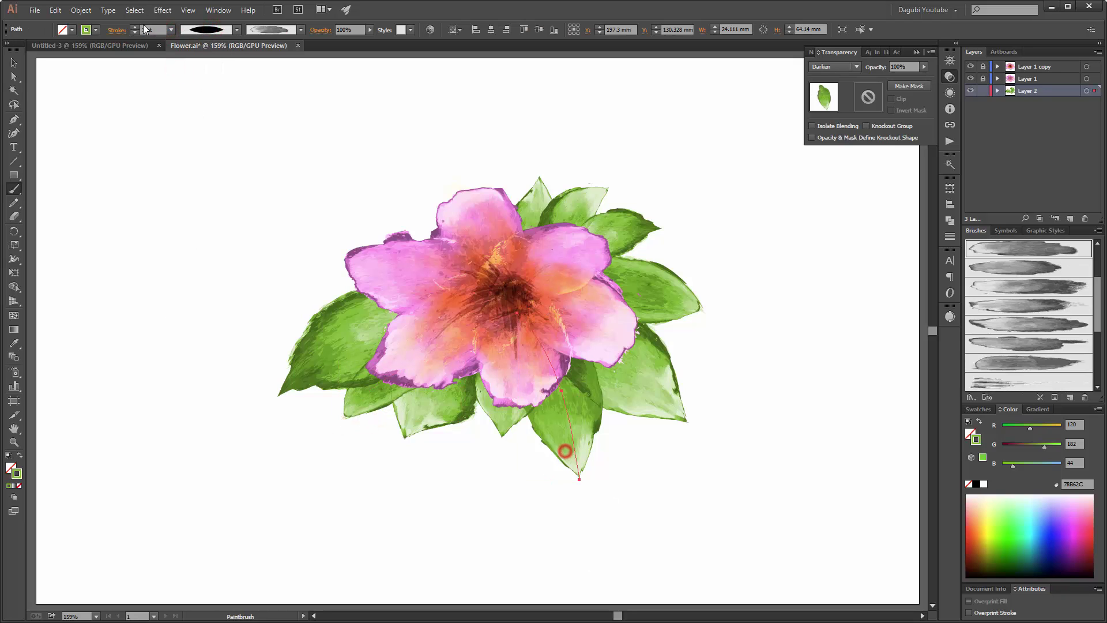
click(144, 30)
key(Return)
Step: Shrink and reposition the right and lower-left leaves so they tuck under the petals
ctrl+click(664, 407)
ctrl+click(764, 411)
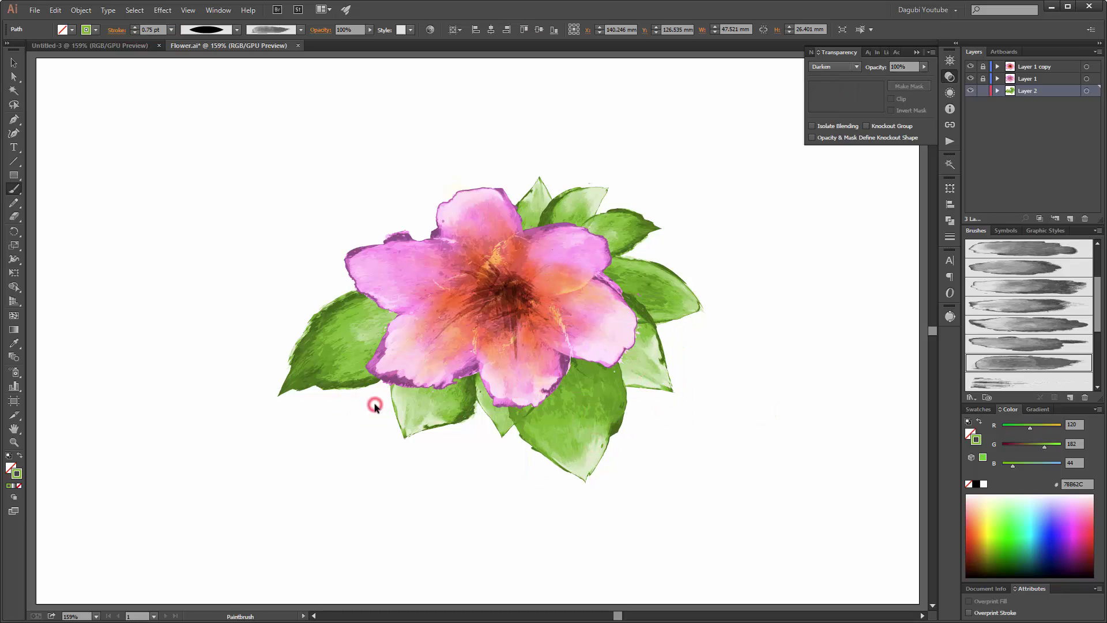
ctrl+click(375, 406)
drag(420, 417, 370, 435)
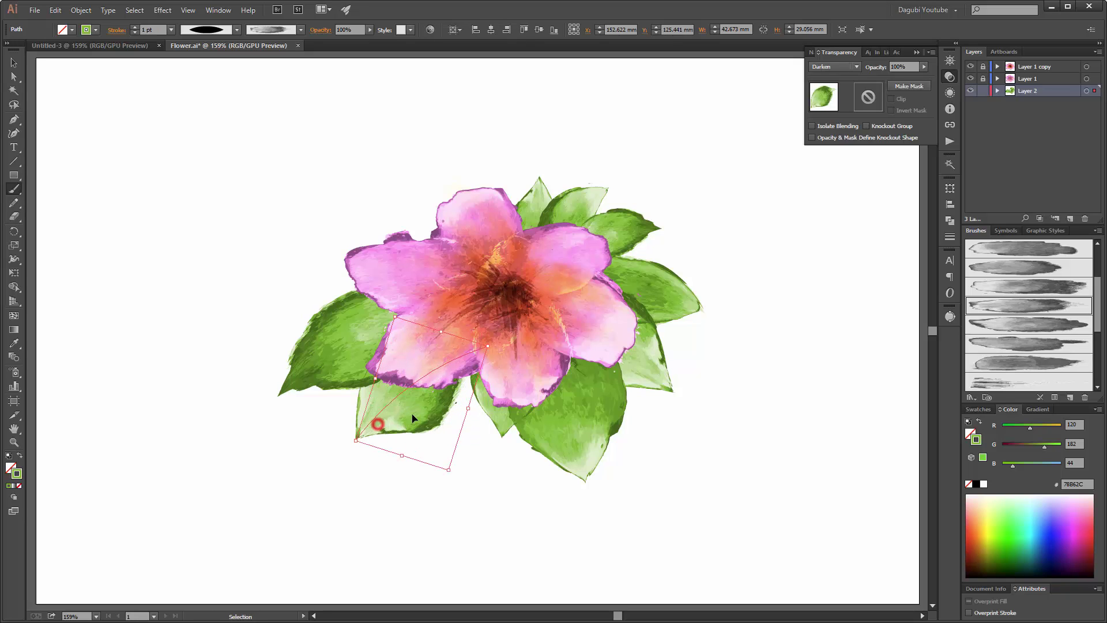
ctrl+click(490, 403)
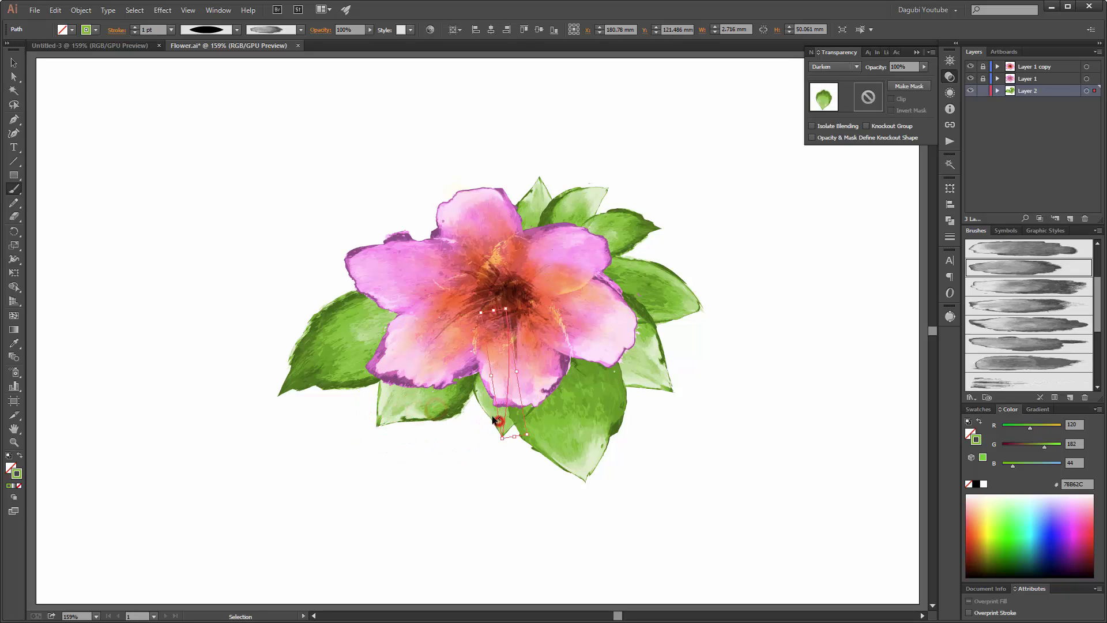
ctrl+click(424, 532)
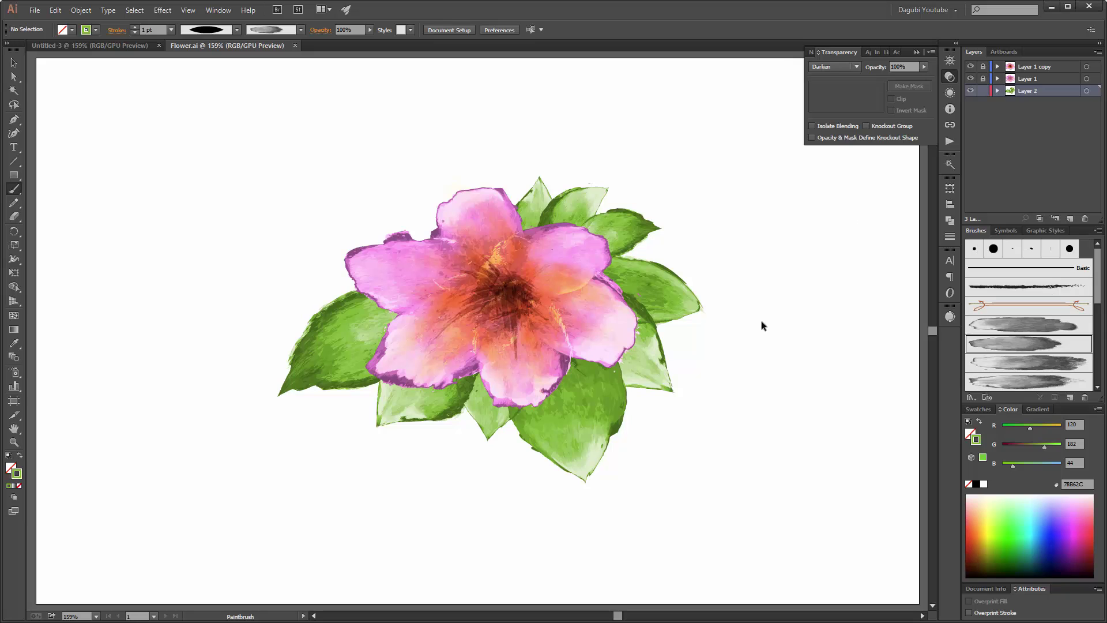
ctrl+click(648, 370)
mouse_move(647, 383)
mouse_down()
mouse_move(662, 398)
mouse_move(650, 433)
mouse_up()
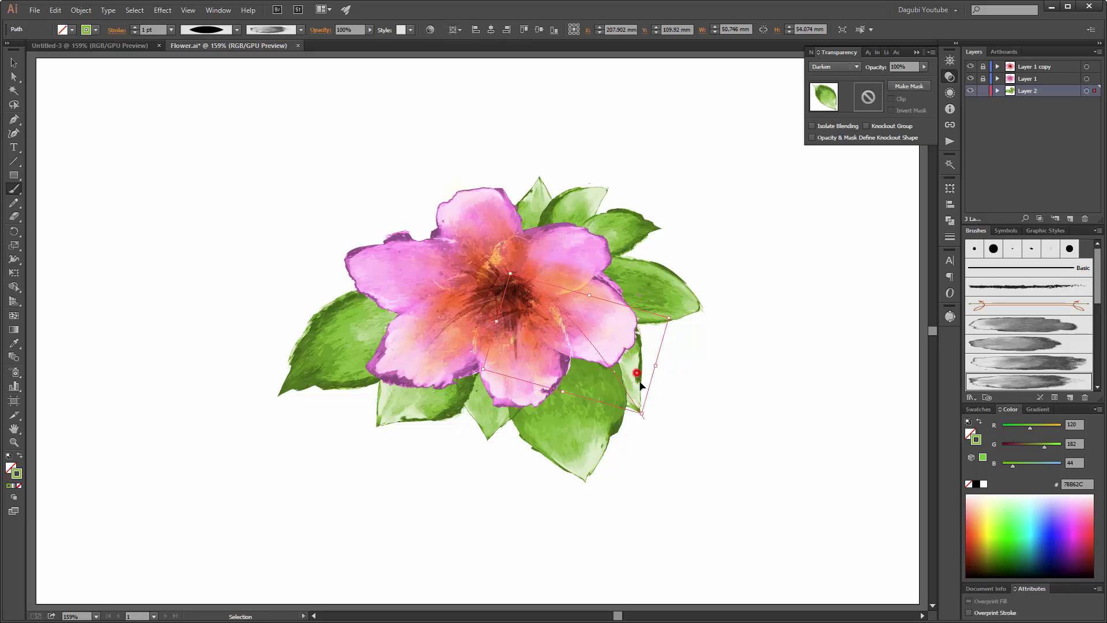
click(859, 438)
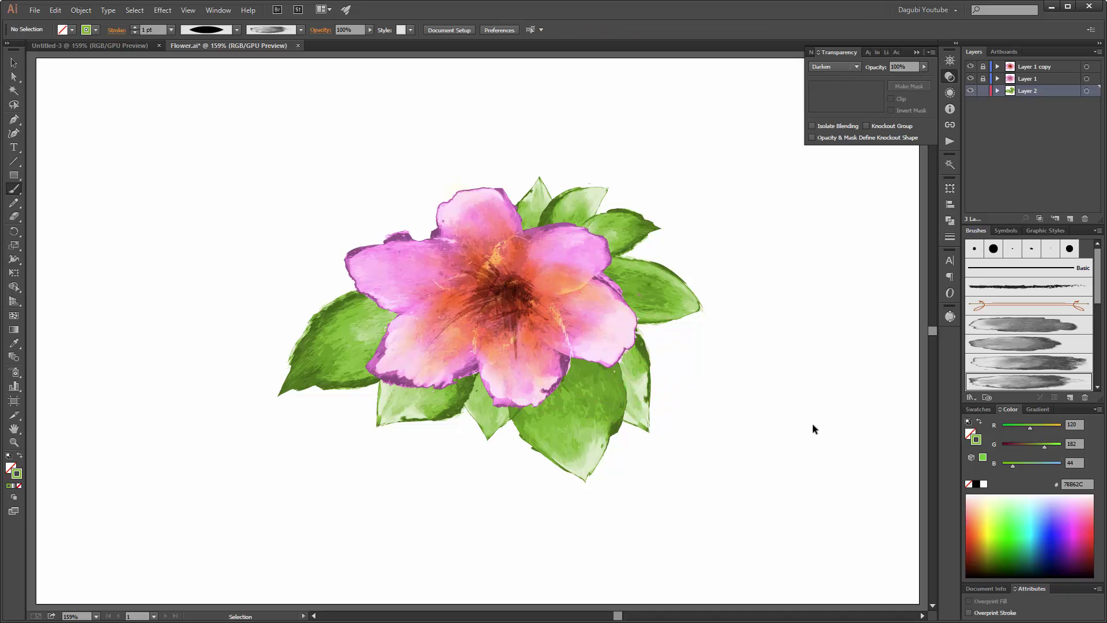
Step: Load the next Dagubi watercolor brush library, pick its first brush, and set stroke weight to 0.25 pt
click(971, 397)
mouse_move(1008, 491)
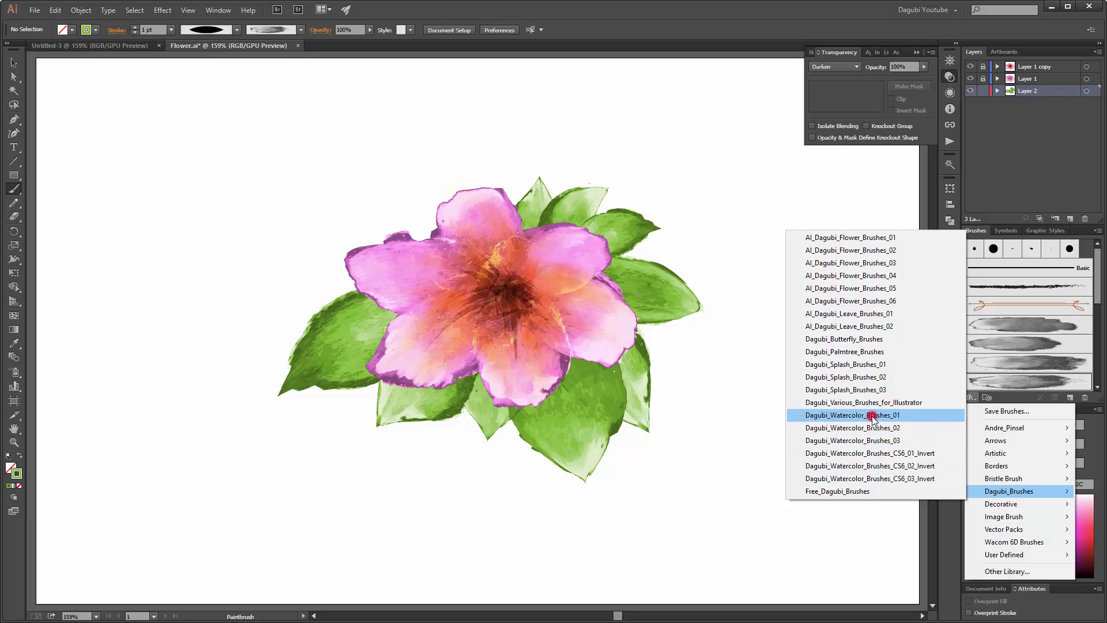
click(873, 415)
click(819, 535)
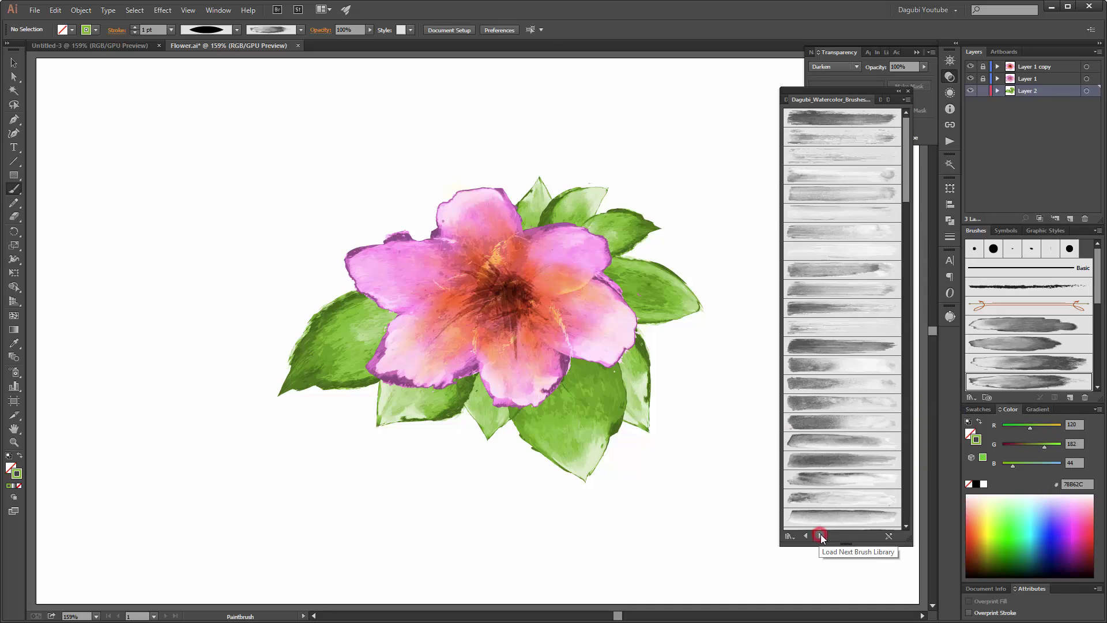
click(905, 196)
click(843, 120)
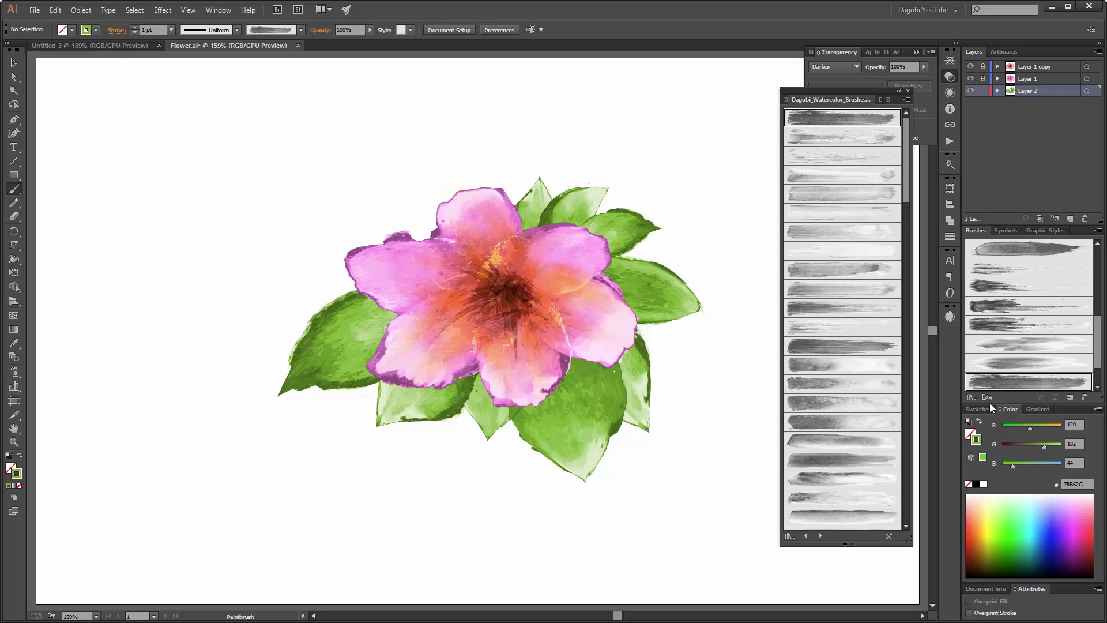
click(171, 30)
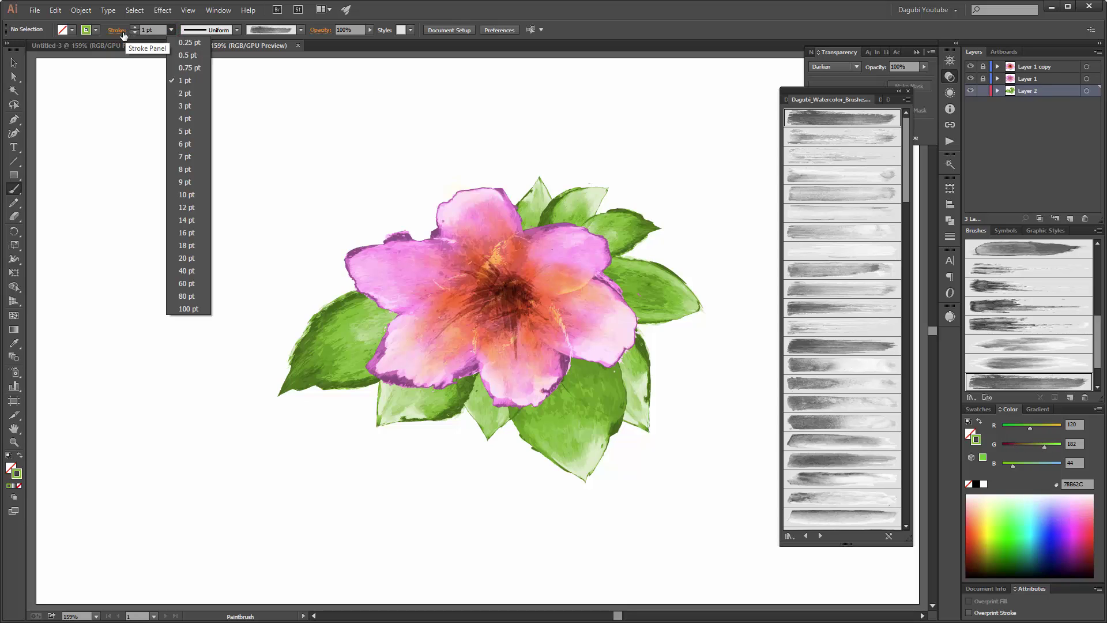
click(185, 43)
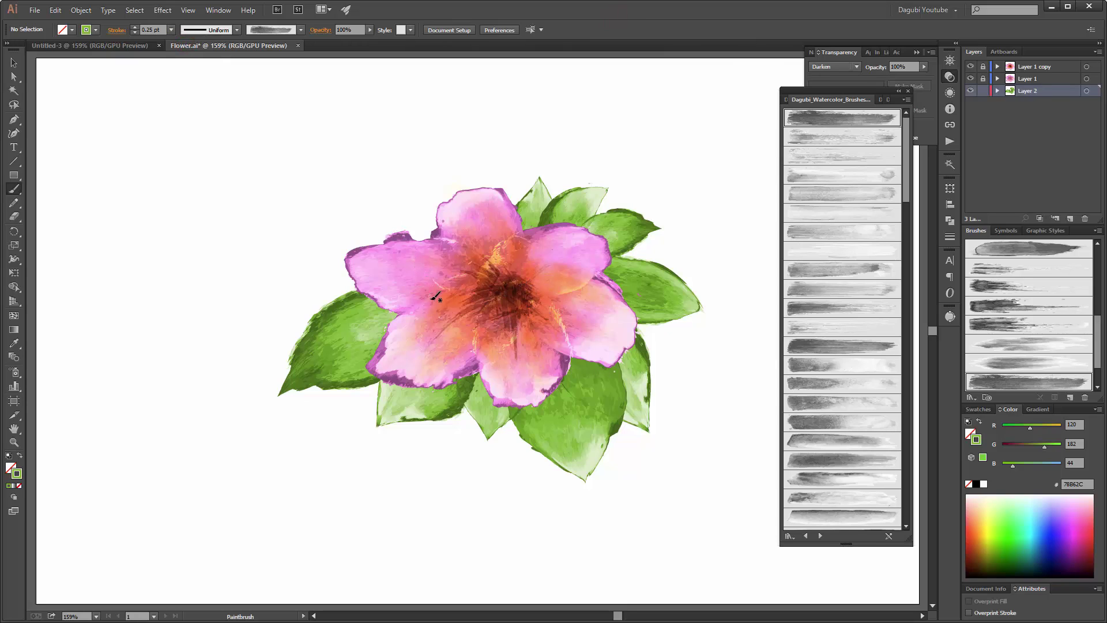
Step: Paint two green stems reaching left of the flower and rotate the pair clockwise
drag(380, 278, 300, 268)
drag(162, 322, 170, 325)
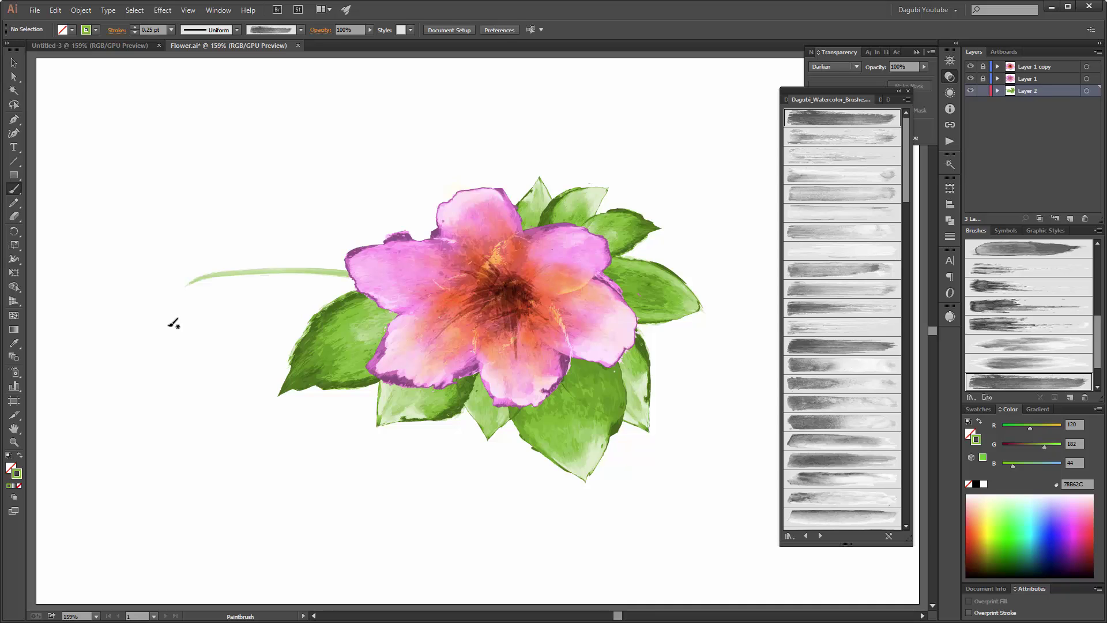
ctrl+click(315, 272)
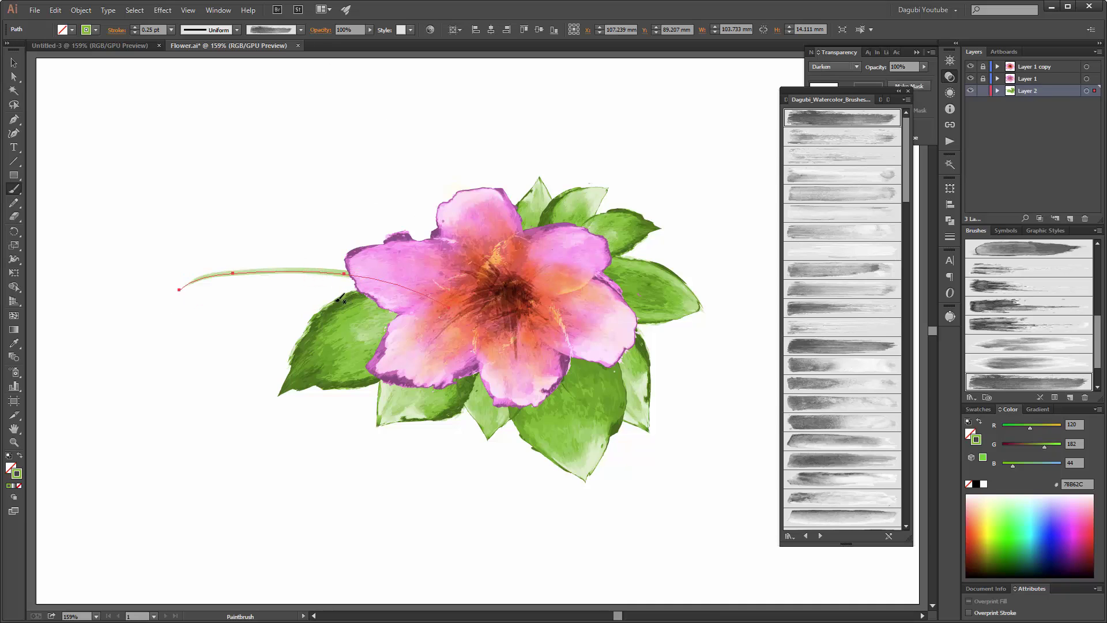
ctrl+click(363, 274)
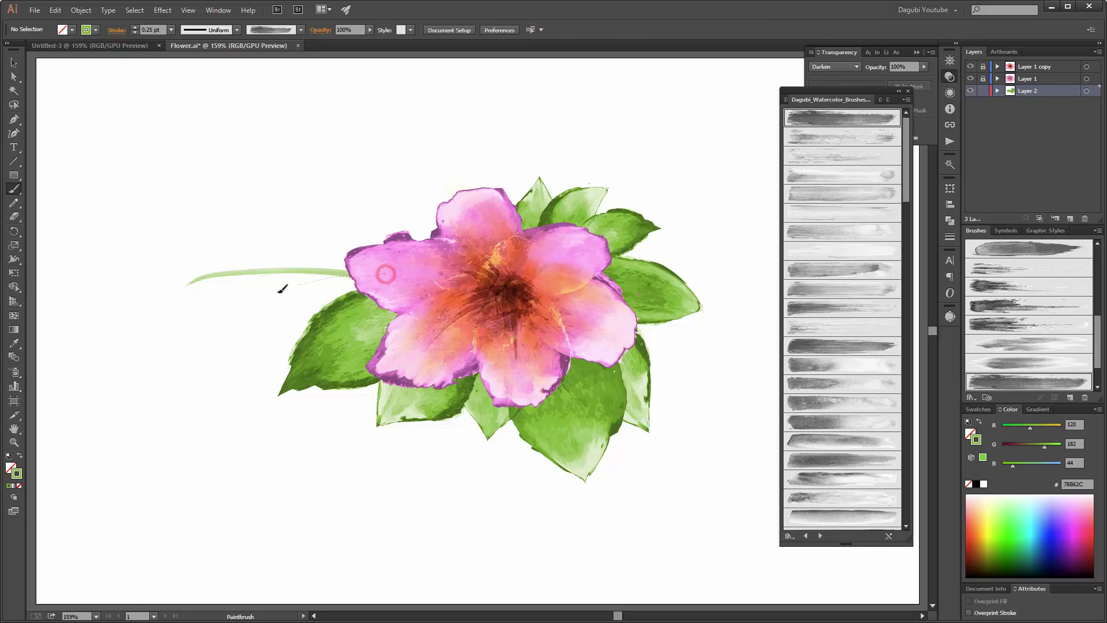
drag(375, 274, 234, 358)
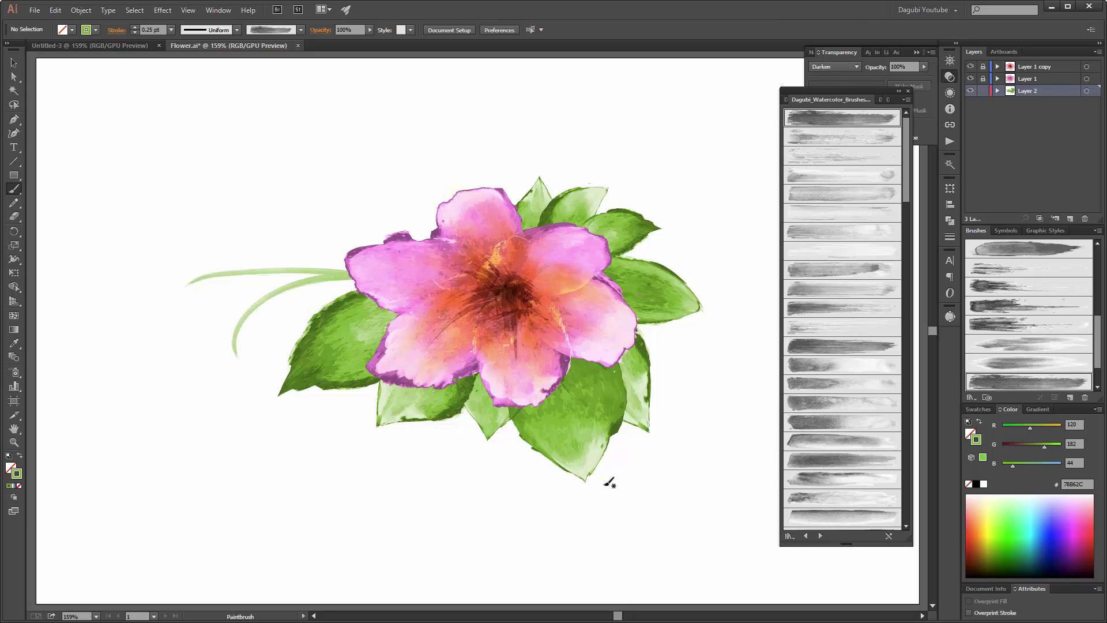
drag(273, 234, 285, 314)
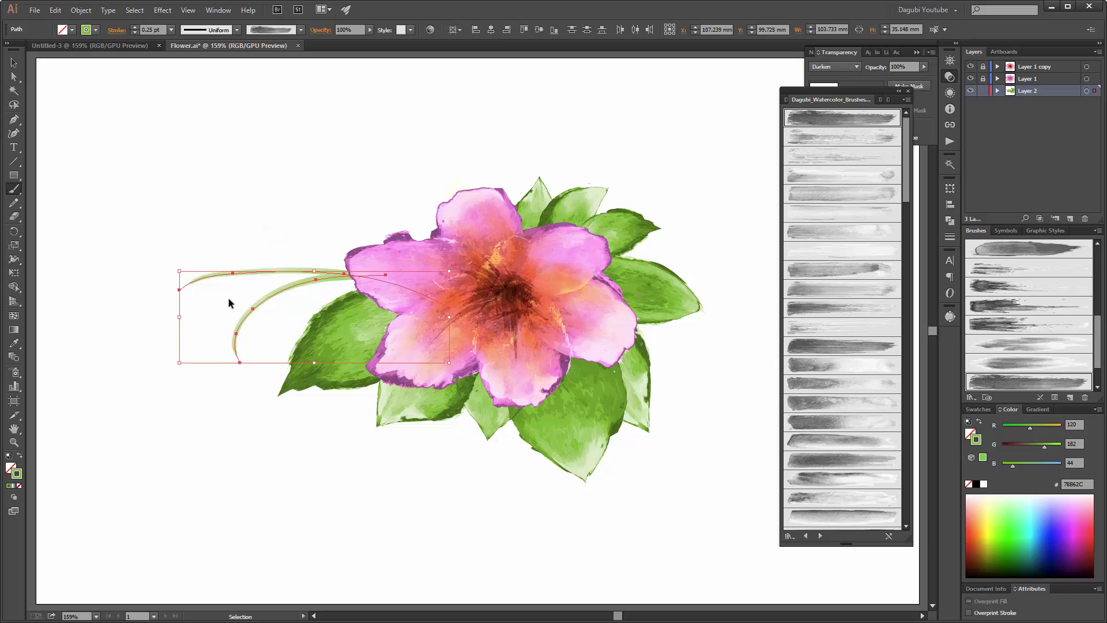
drag(169, 263, 196, 233)
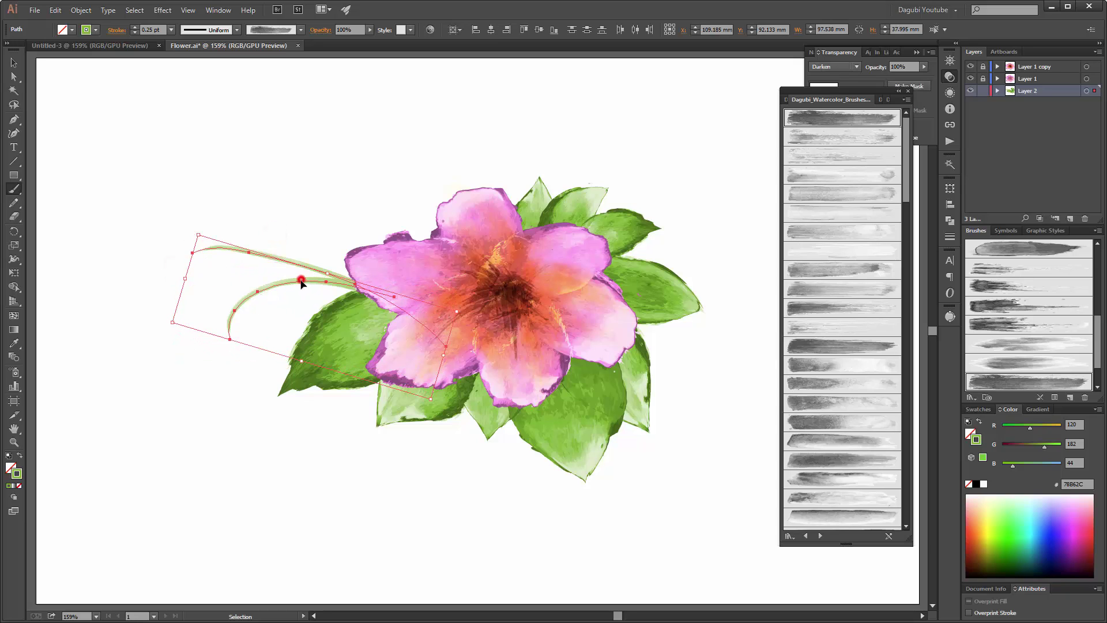
ctrl+click(289, 189)
Step: Add a short branching stem and faint stems below the left petal, lower-left leaf and right side
drag(347, 282, 305, 242)
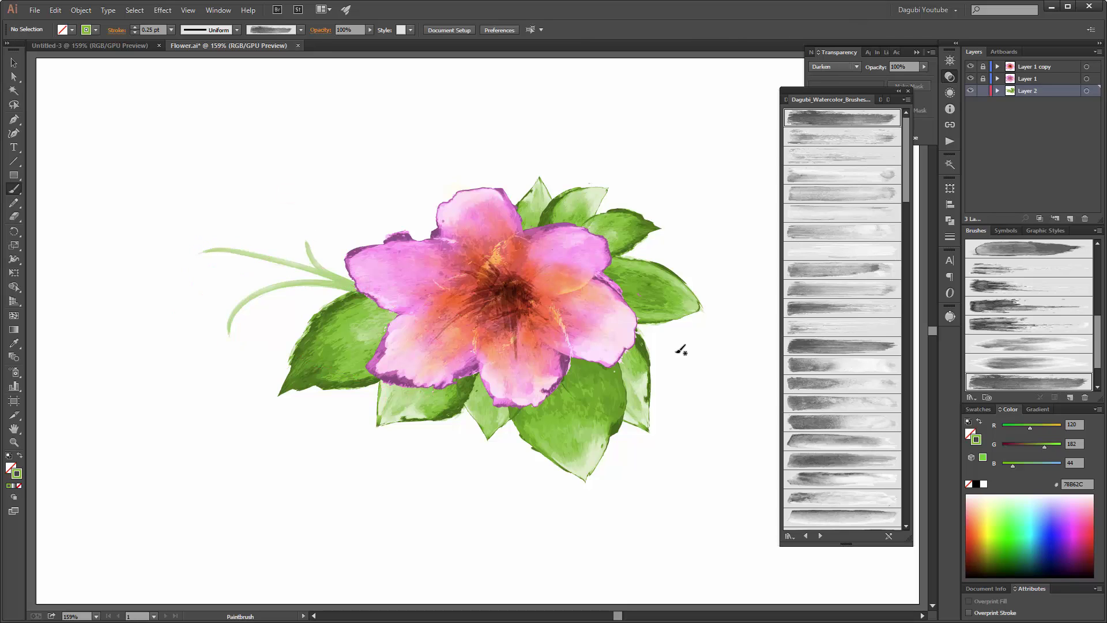
drag(407, 366, 335, 496)
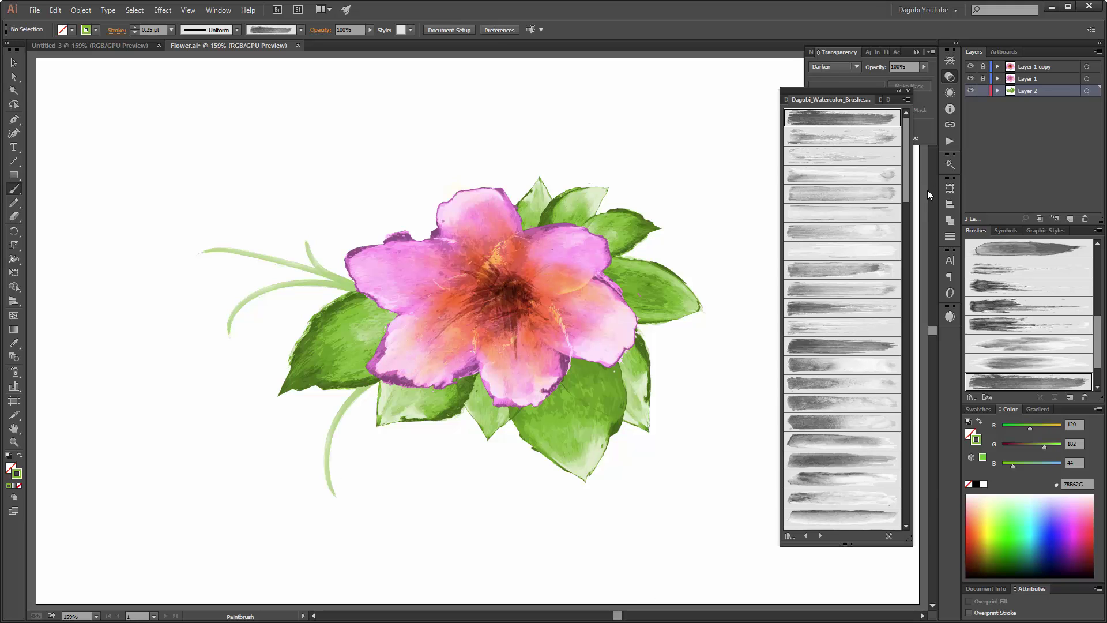
drag(904, 189, 901, 401)
click(834, 334)
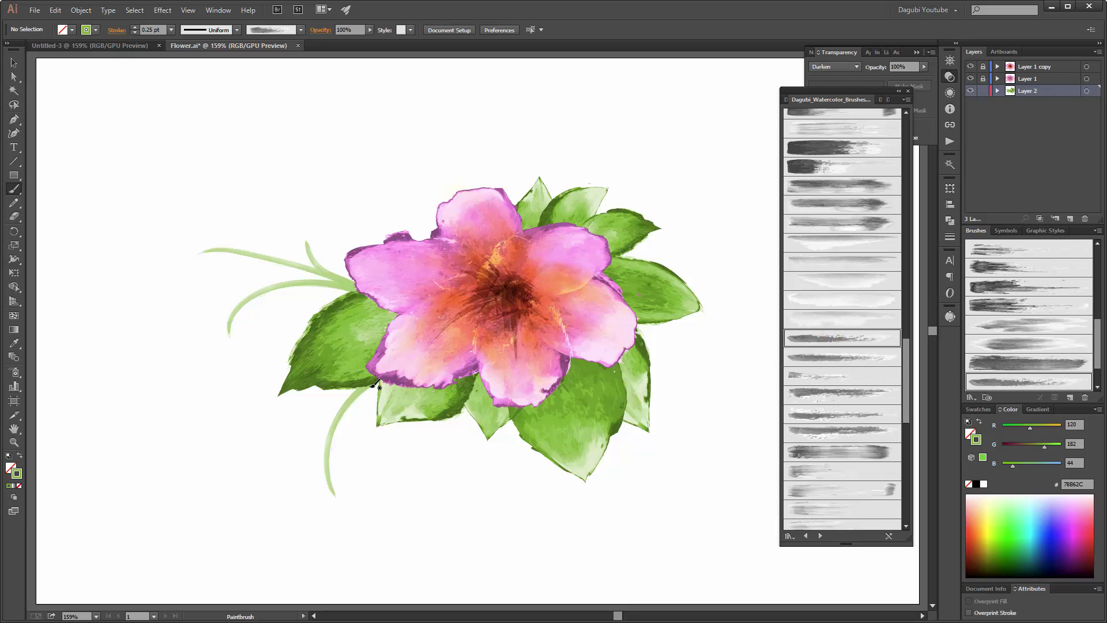
drag(381, 372, 363, 428)
drag(639, 331, 716, 451)
drag(542, 385, 411, 352)
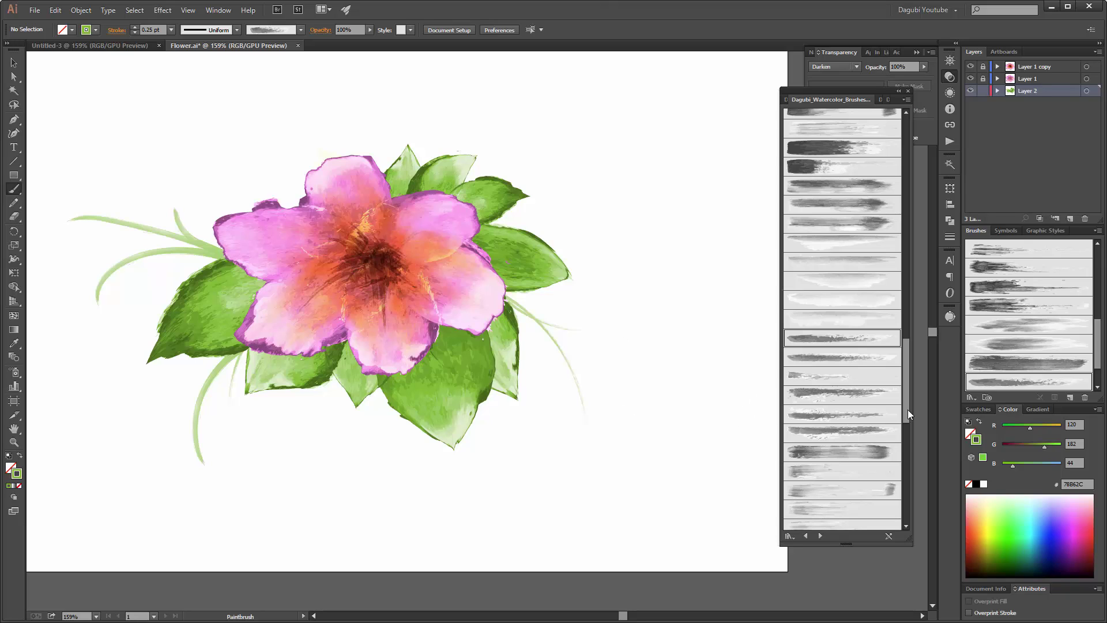
Step: With other watercolor brushes, paint a stem down from the right leaf and one reaching right
click(850, 433)
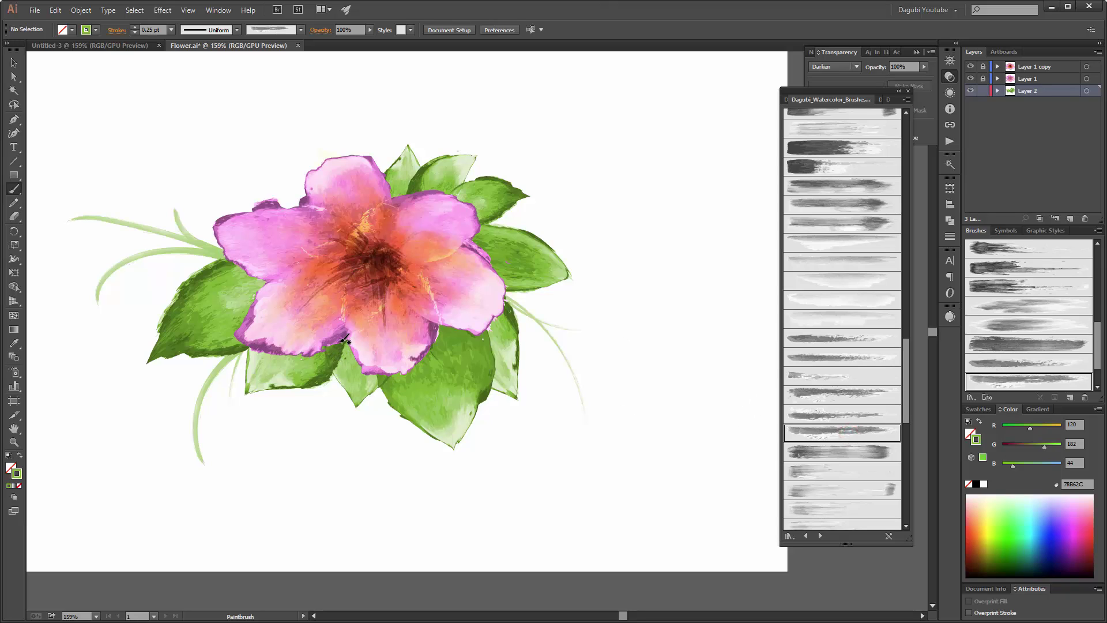
drag(331, 379, 348, 444)
drag(905, 369, 910, 319)
click(877, 318)
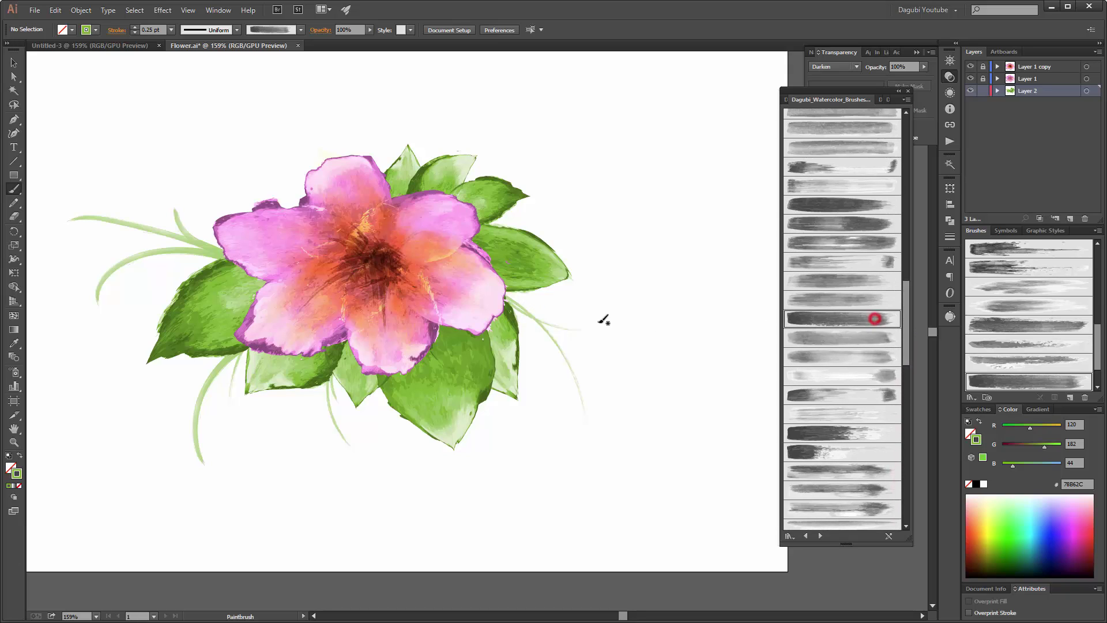
mouse_move(477, 280)
mouse_down()
mouse_move(518, 298)
mouse_move(616, 295)
mouse_up()
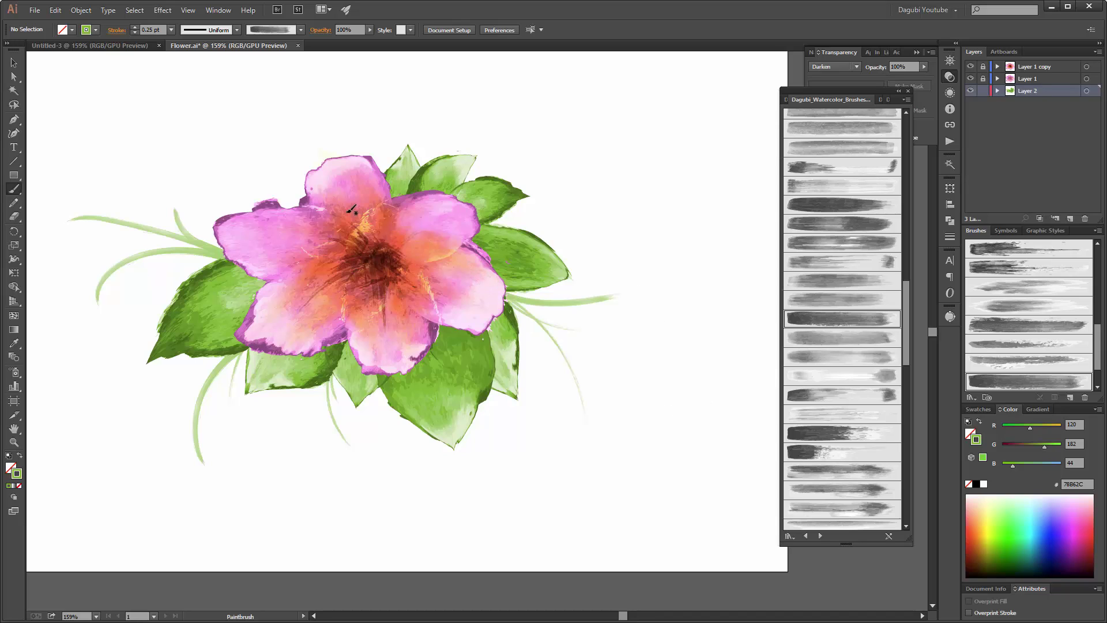
Step: Taper the right-hand stem with the elliptical width profile
ctrl+click(588, 297)
click(236, 30)
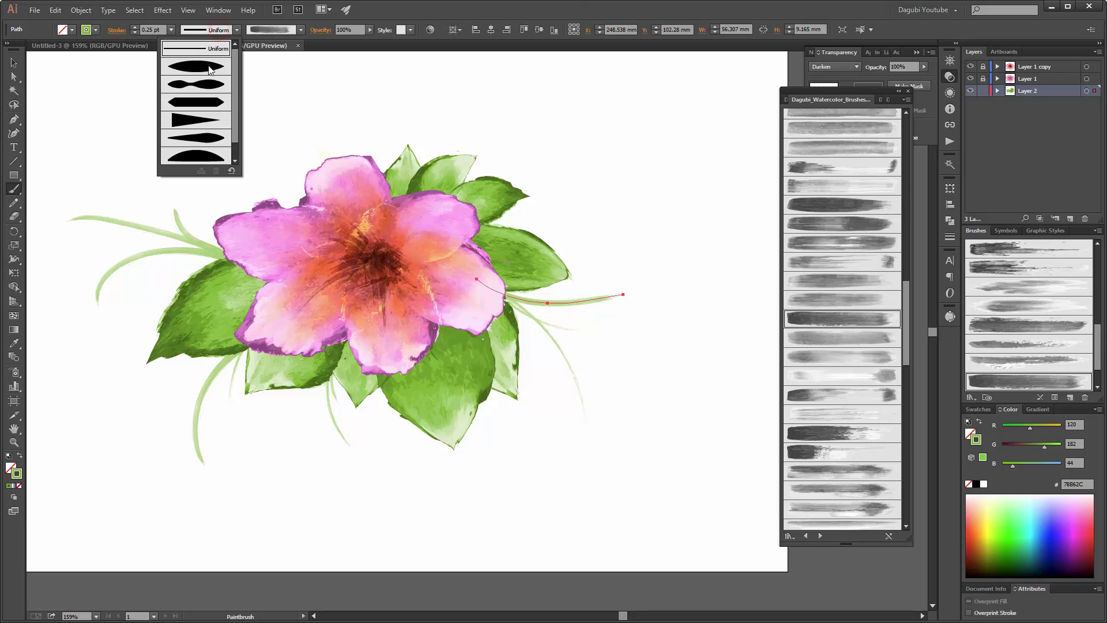
click(210, 70)
ctrl+click(686, 168)
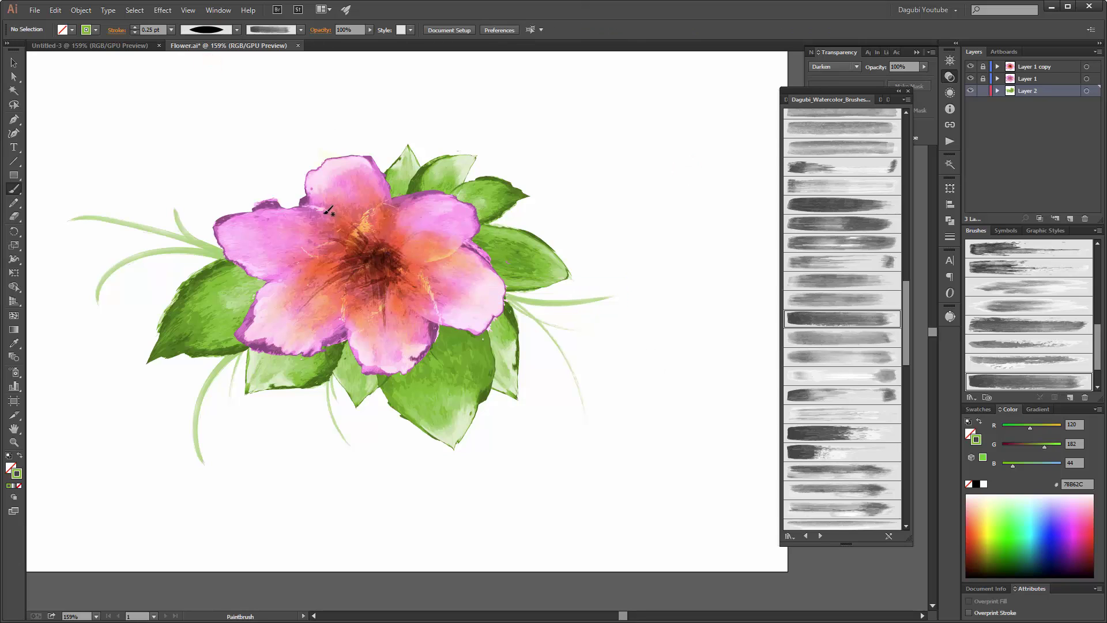
Step: Paint a thin stem peeking out behind the upper-left petal
mouse_move(317, 209)
mouse_down()
mouse_move(272, 195)
mouse_move(282, 151)
mouse_up()
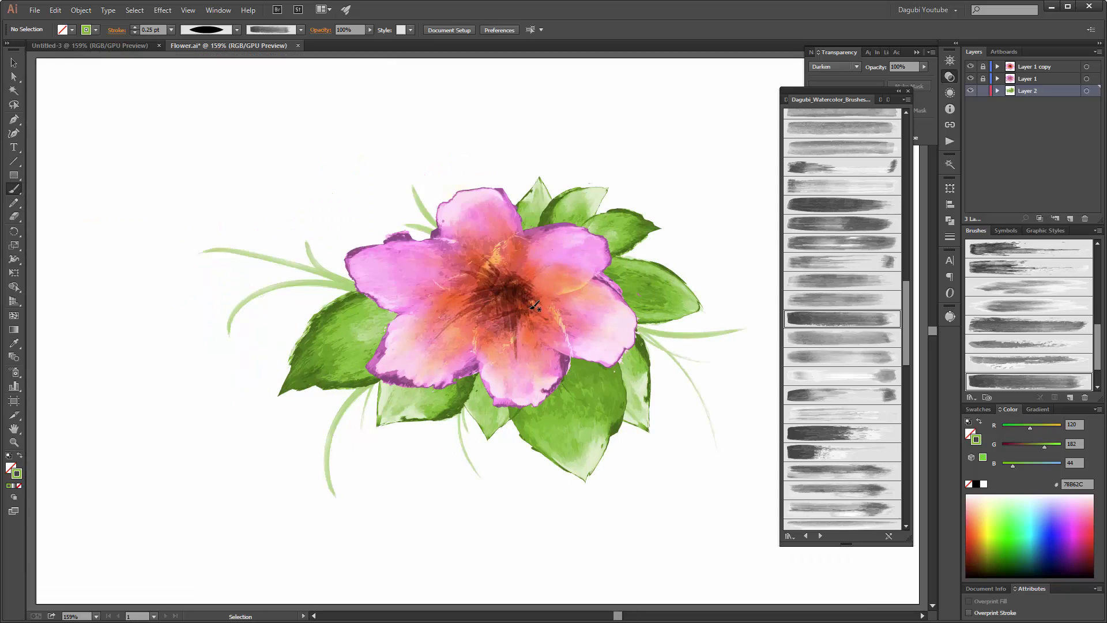
click(916, 53)
scroll(842, 317, up, 5)
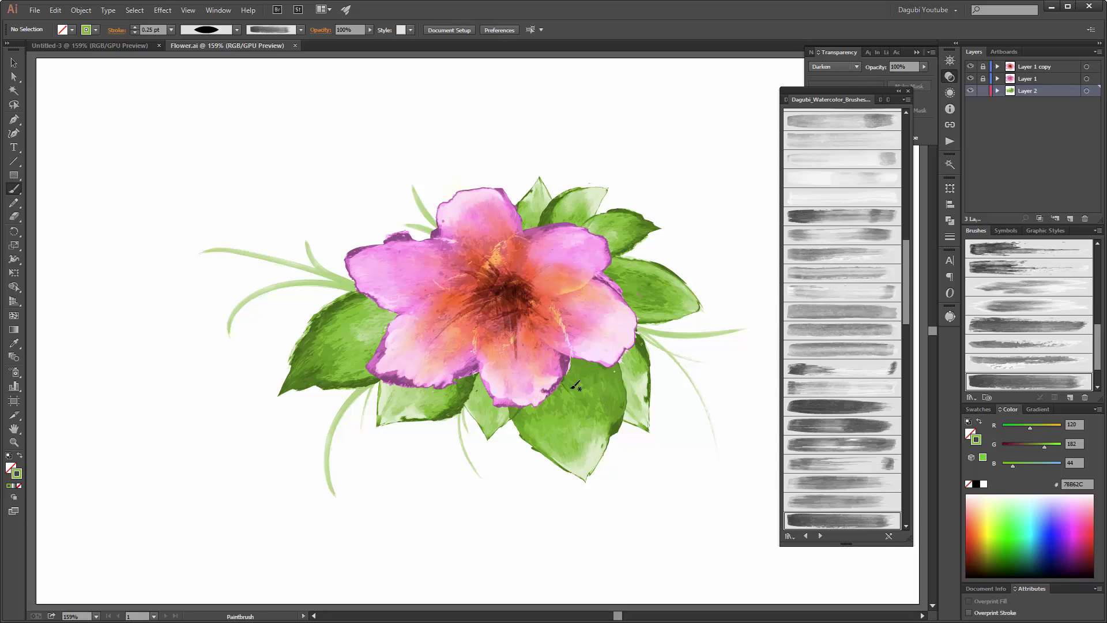
Step: Set the paint colour to pure light yellow and pick a soft watercolor stroke brush
click(987, 515)
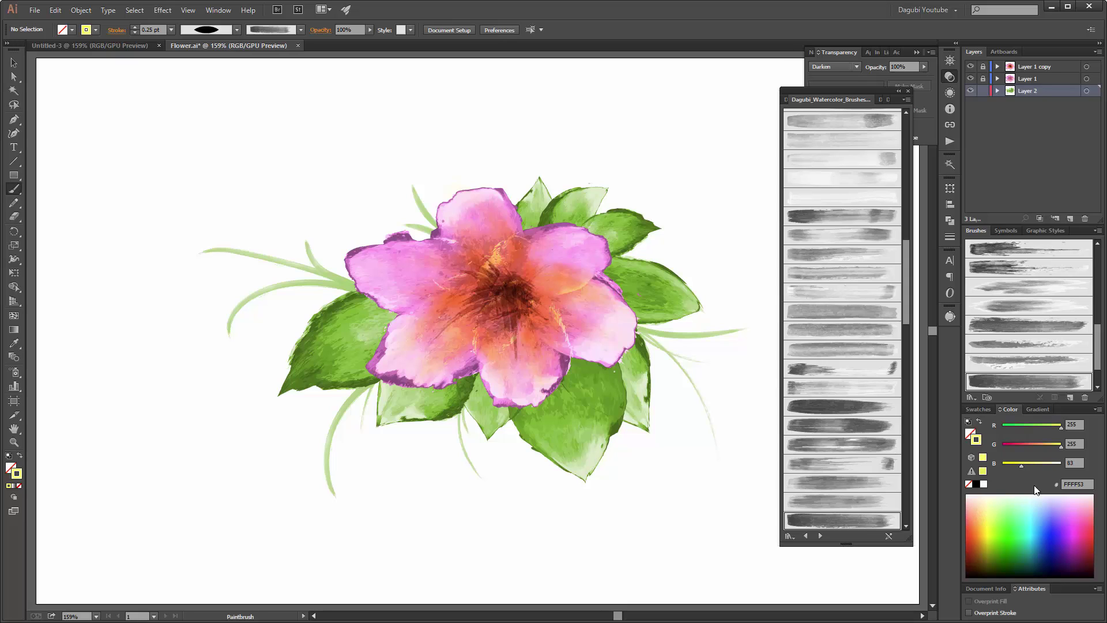
drag(1018, 465, 1002, 465)
click(820, 536)
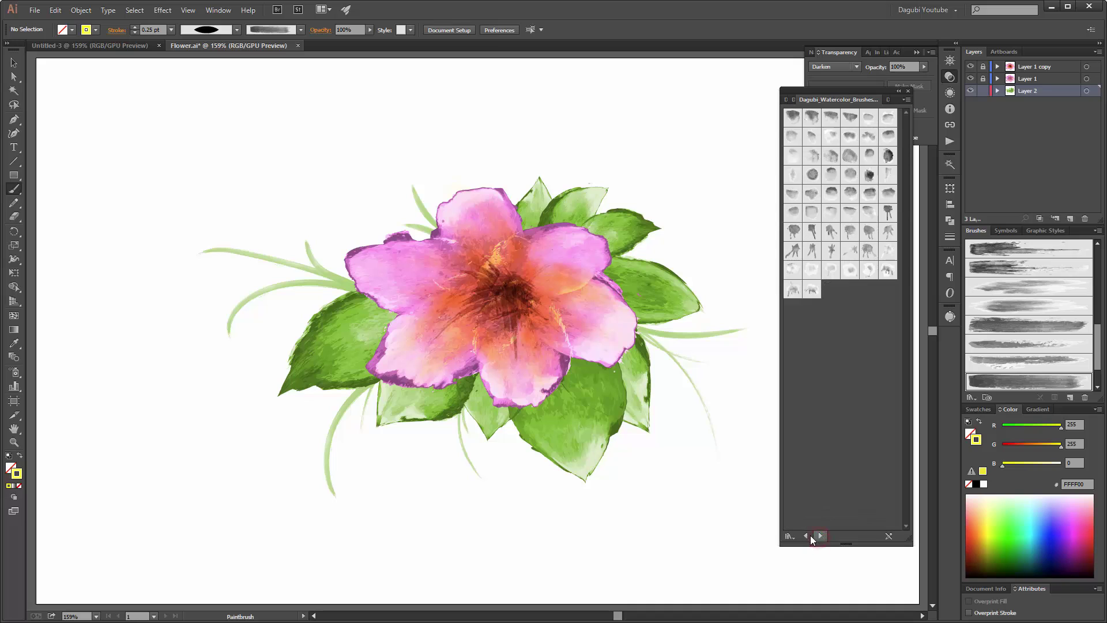
click(808, 535)
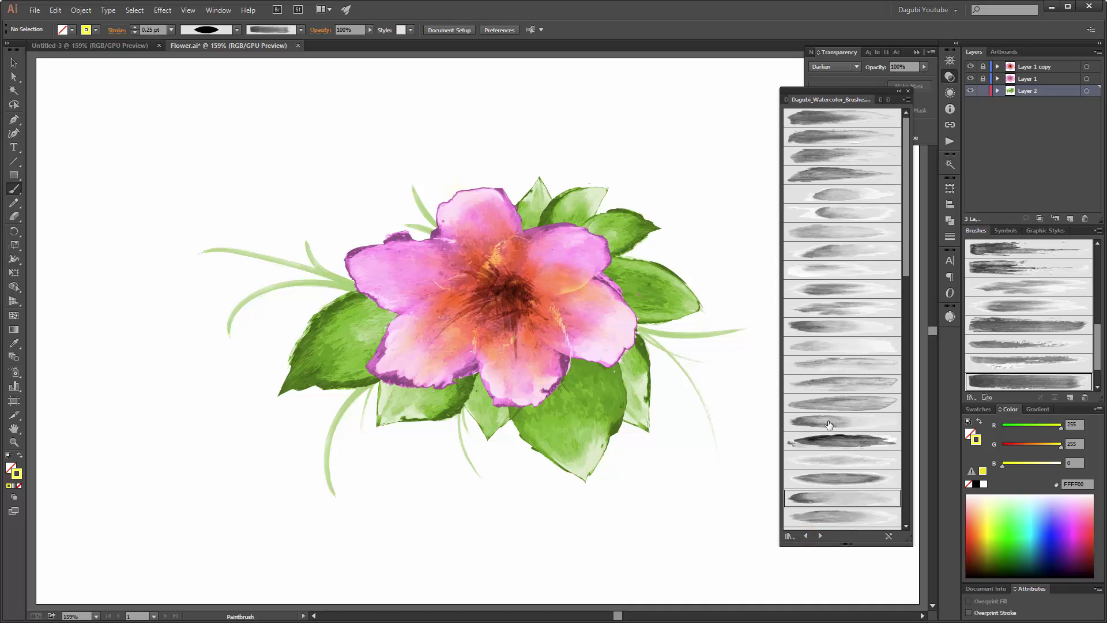
click(837, 192)
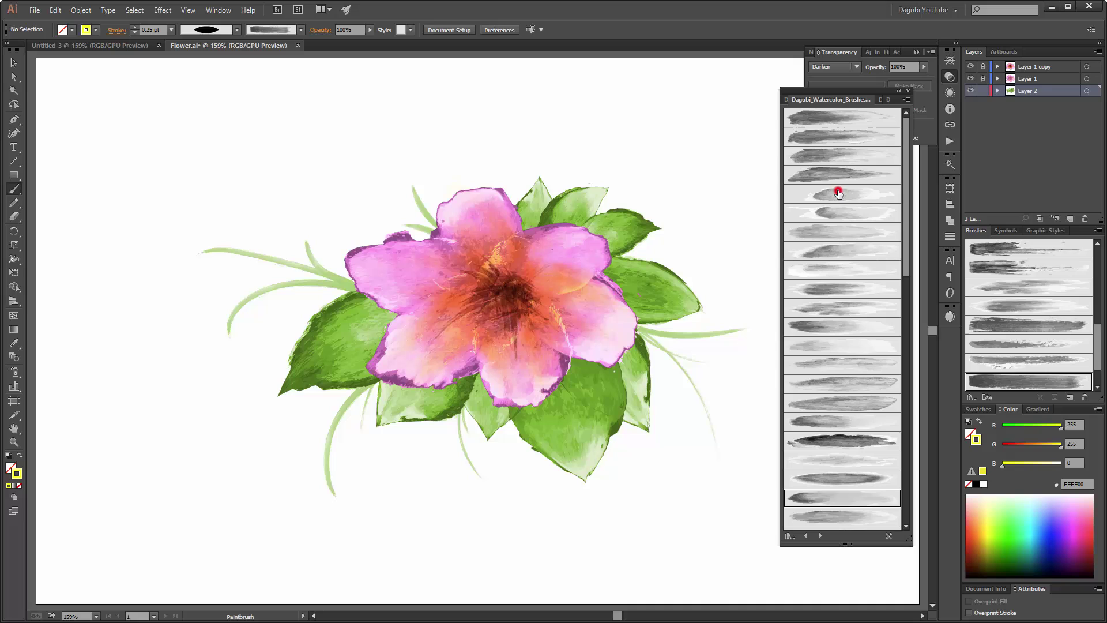
Step: Set the blend mode to Multiply and increase the stroke weight
click(839, 67)
click(833, 106)
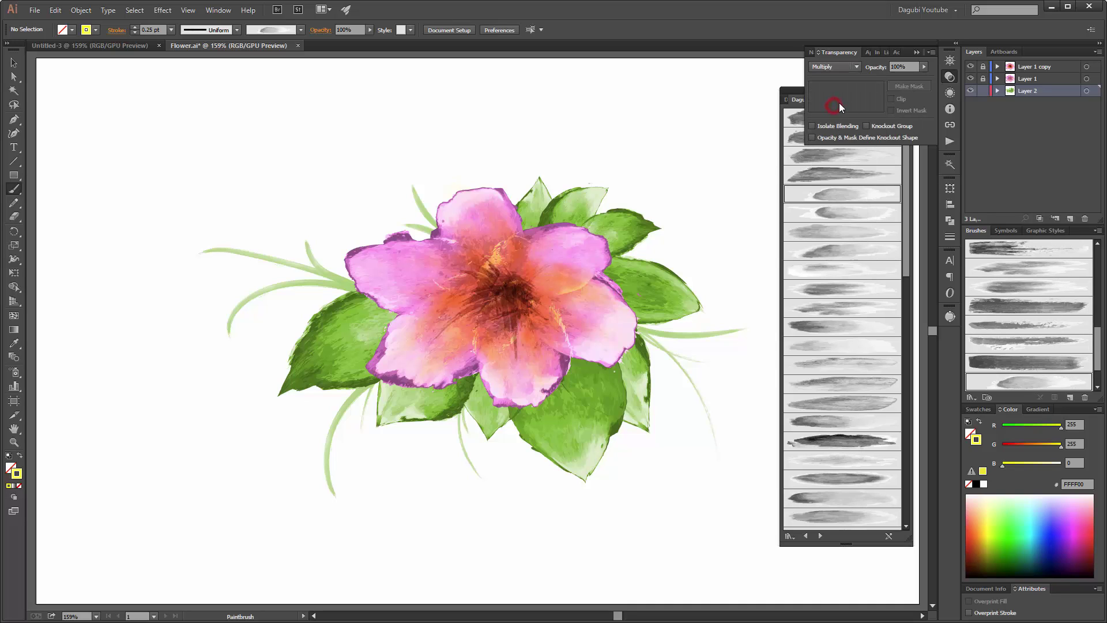
click(134, 27)
Step: Hide the flower and paint yellow glazes behind the upper and left leaves
click(529, 289)
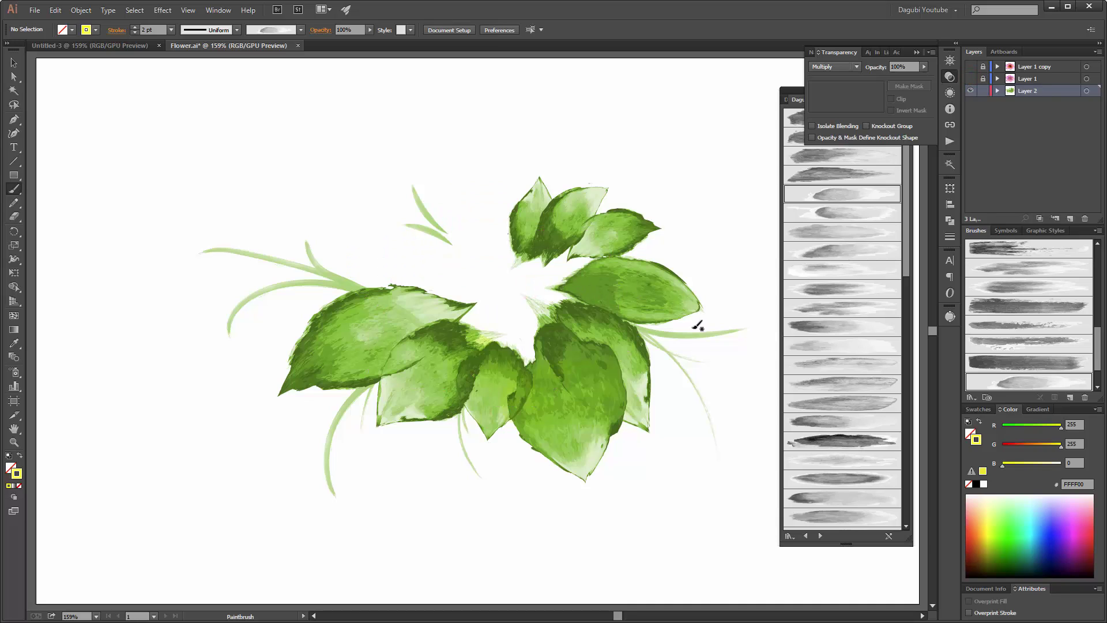
drag(542, 300, 668, 190)
drag(502, 309, 316, 389)
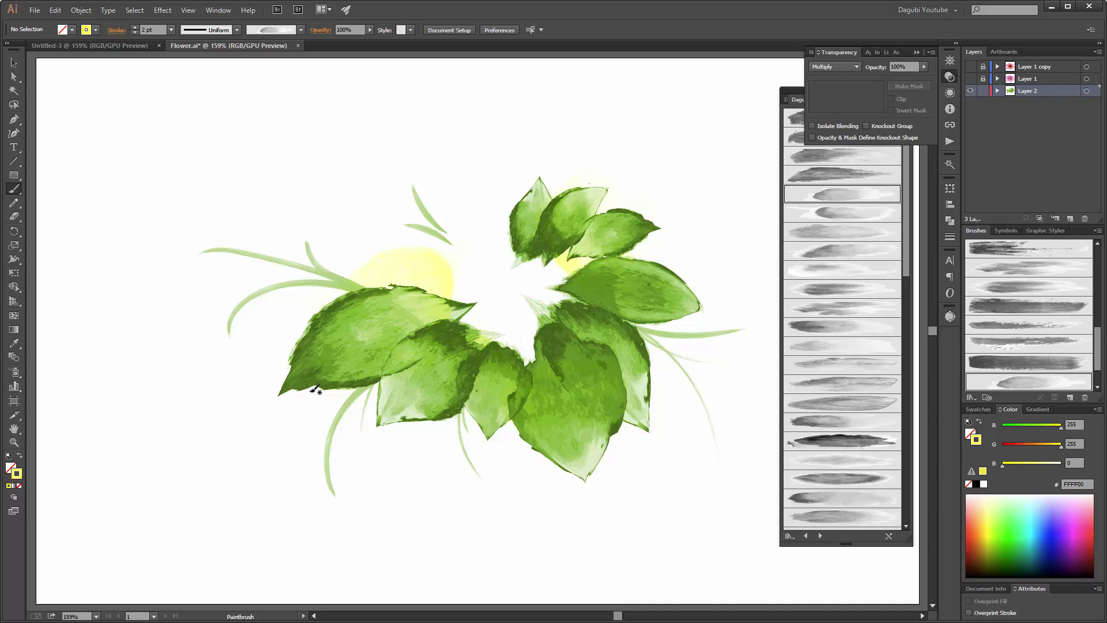
Step: With a different brush, add yellow washes through the centre, then show the flower layers again
click(841, 250)
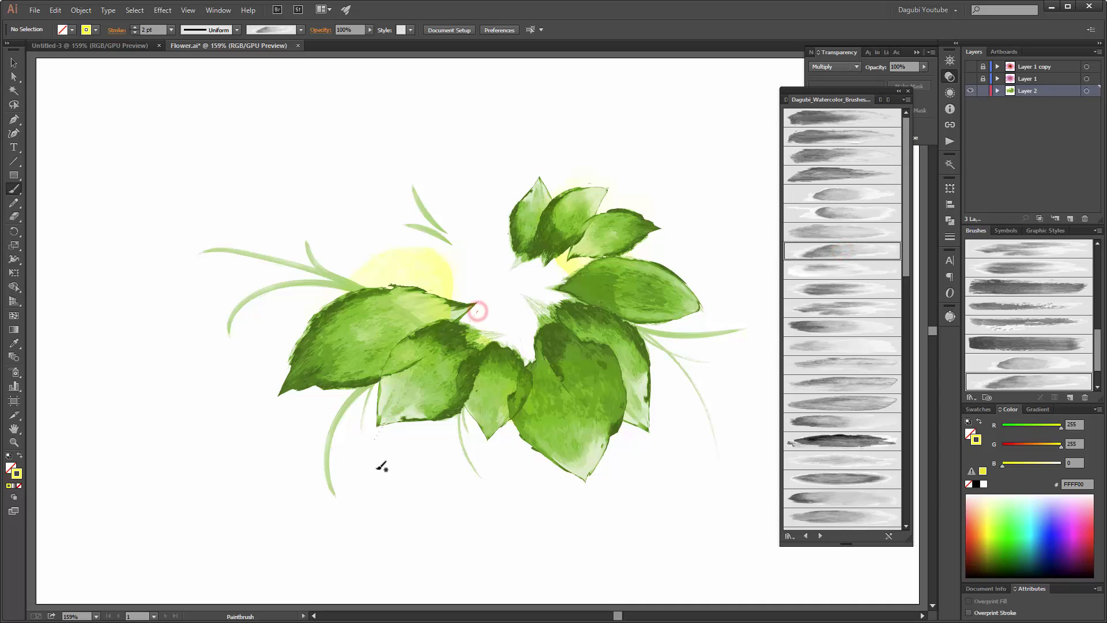
drag(486, 297, 557, 396)
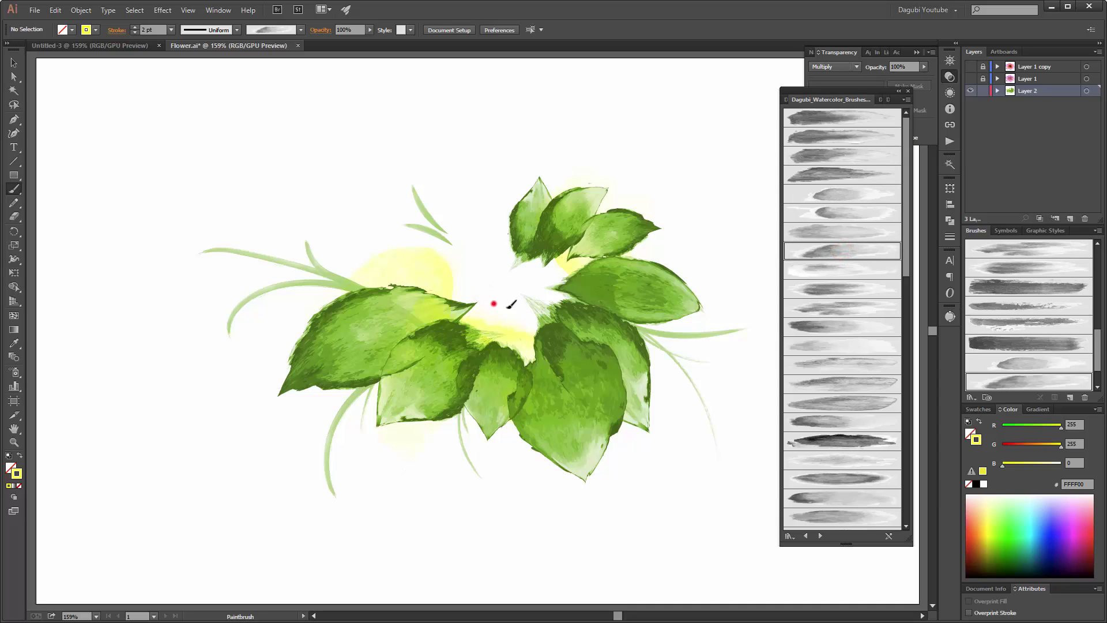
drag(480, 252, 669, 289)
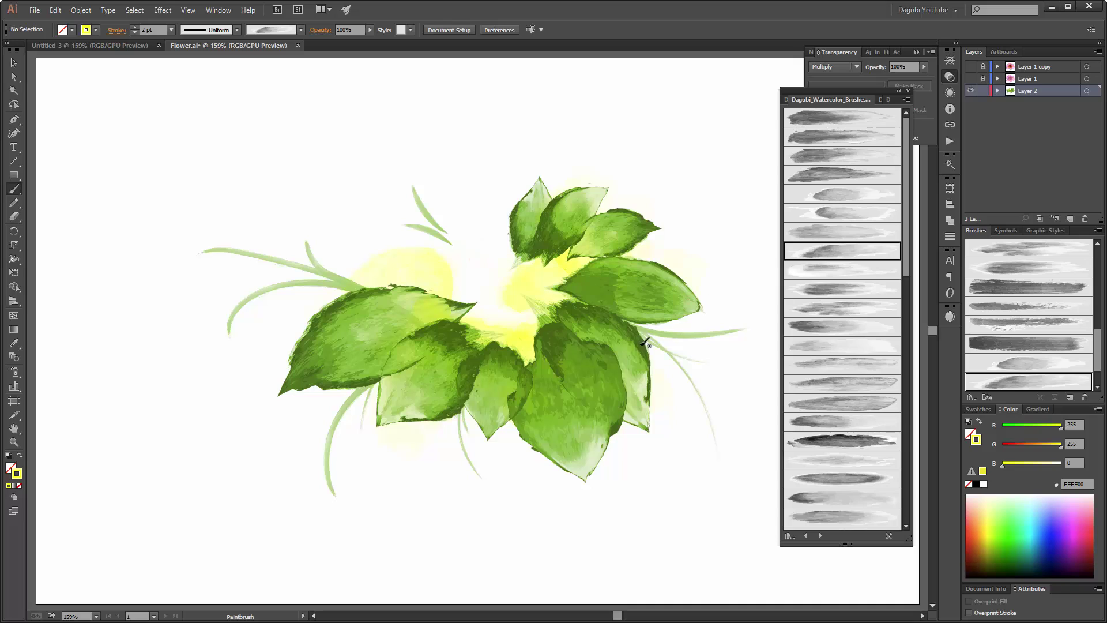
mouse_move(490, 294)
mouse_down()
mouse_move(493, 310)
mouse_move(272, 420)
mouse_up()
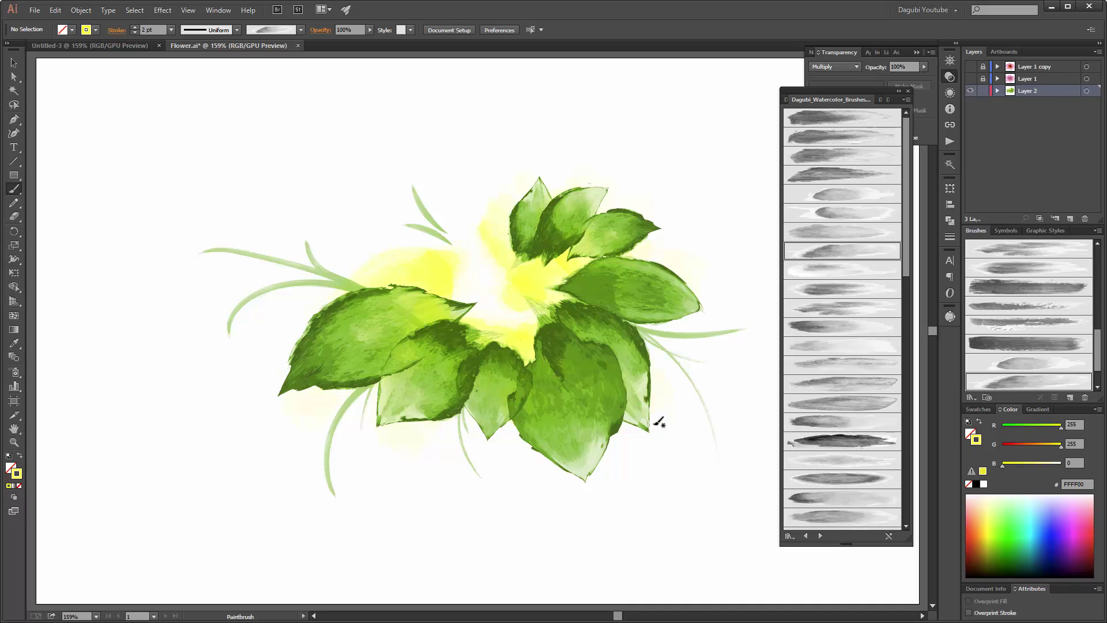
drag(970, 81, 972, 68)
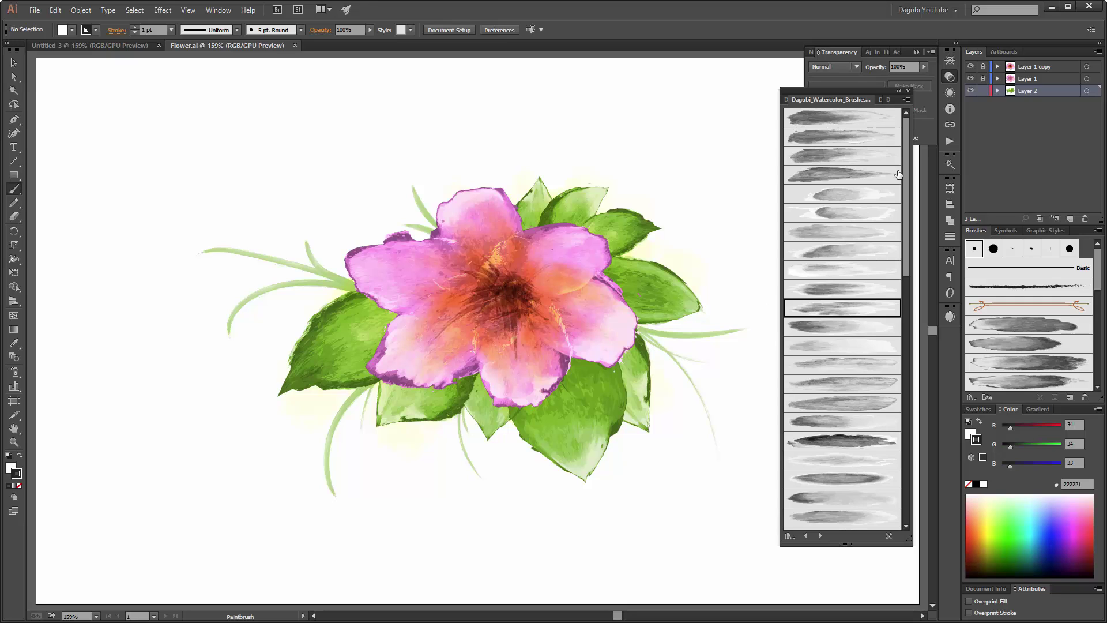
Step: Lock Layer 2 and add a new Layer 4 at the bottom of the stack
click(982, 91)
click(1068, 220)
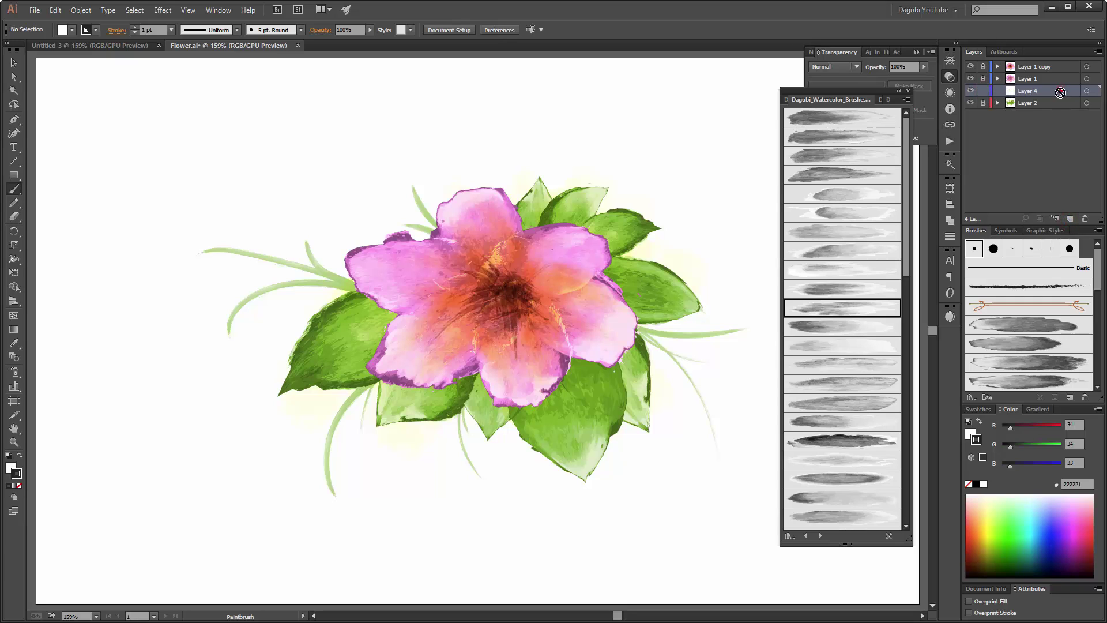
drag(1059, 90, 1060, 110)
scroll(571, 368, right, 3)
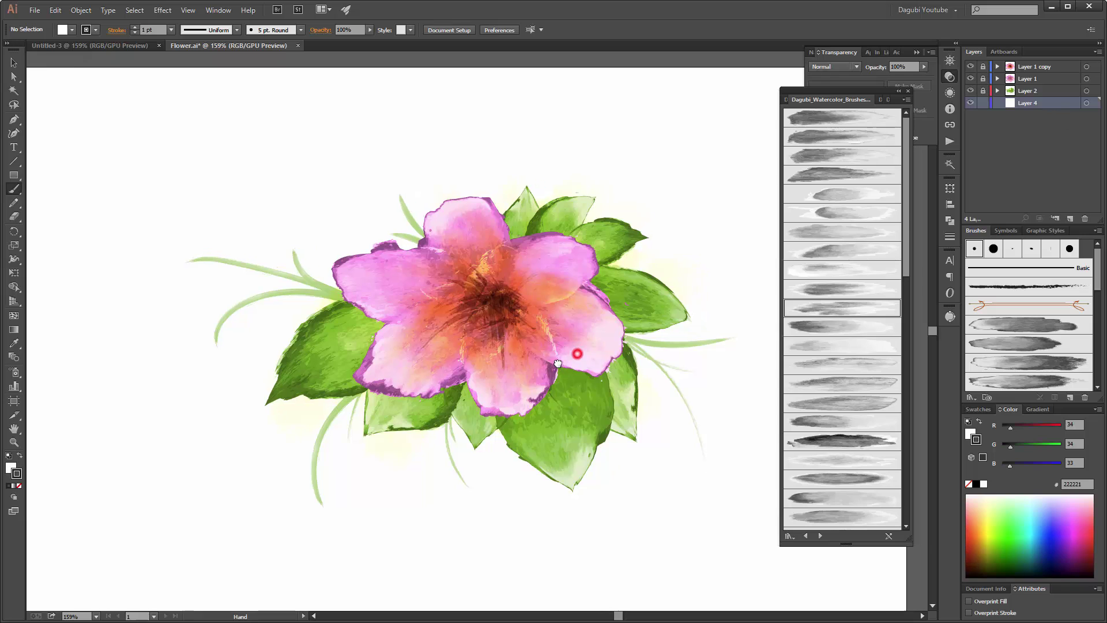
scroll(593, 374, up, 1)
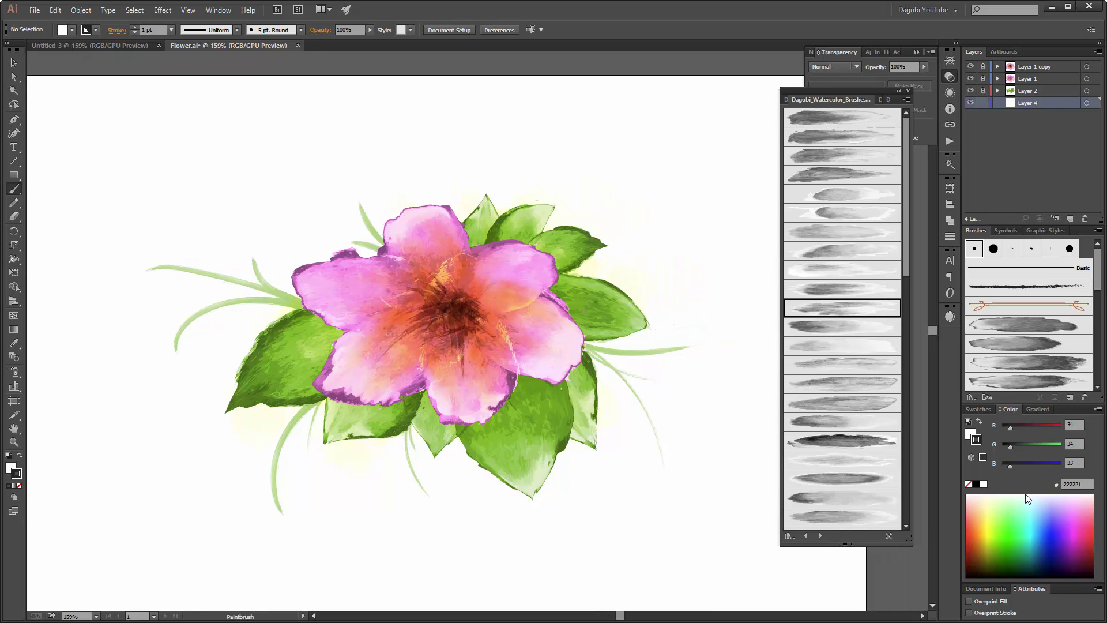
Step: Set up a pale yellow-green Multiply watercolor brush at 3 pt stroke weight
click(989, 500)
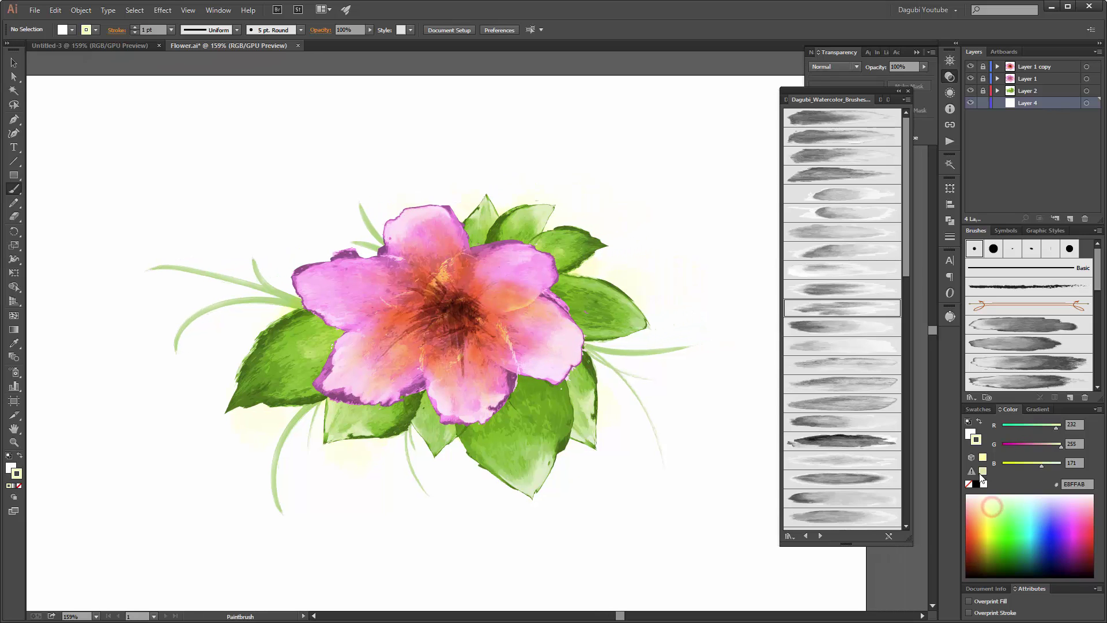
click(836, 66)
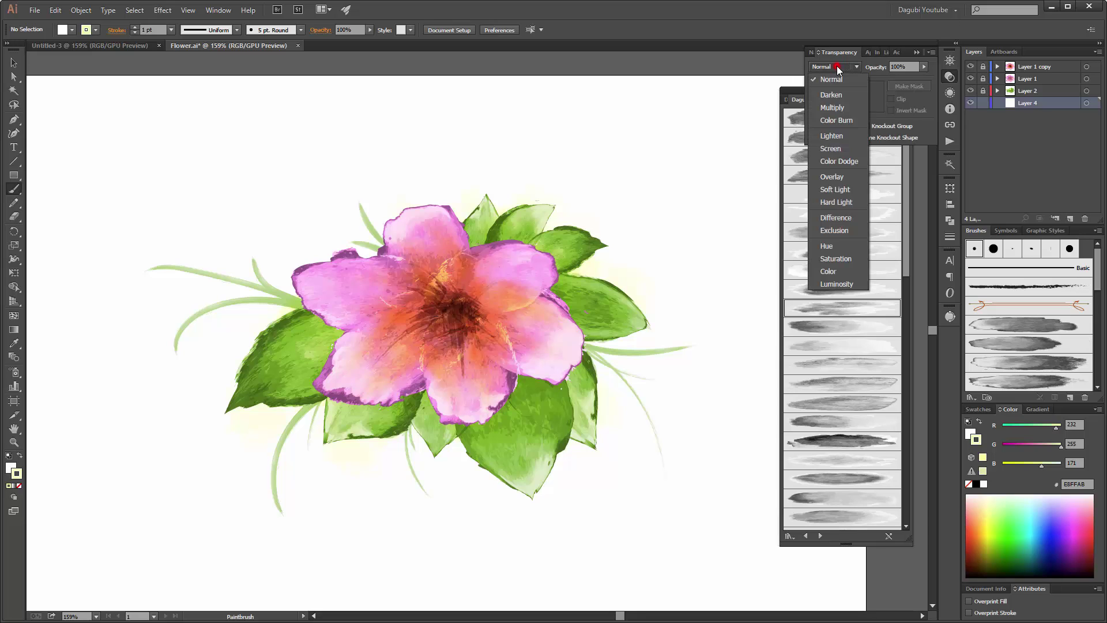
click(833, 108)
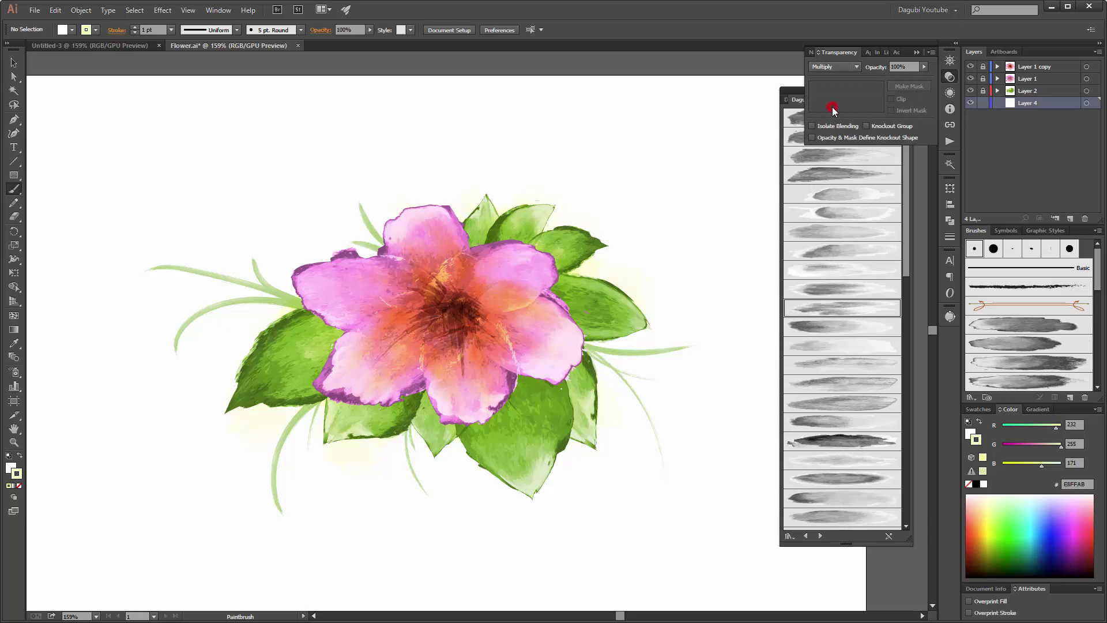
click(835, 307)
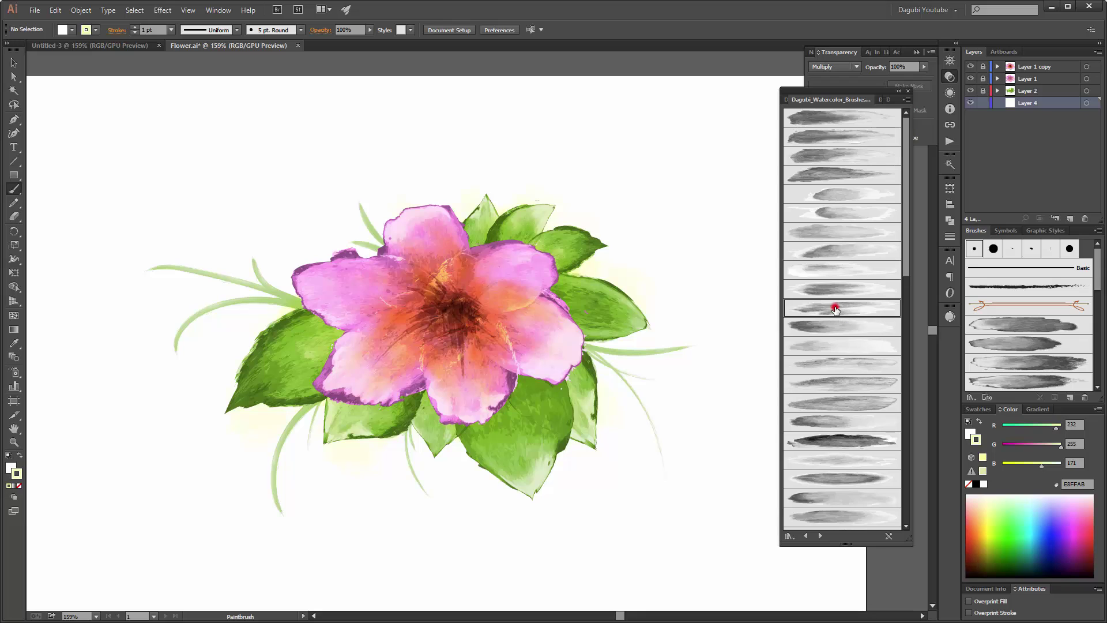
click(135, 27)
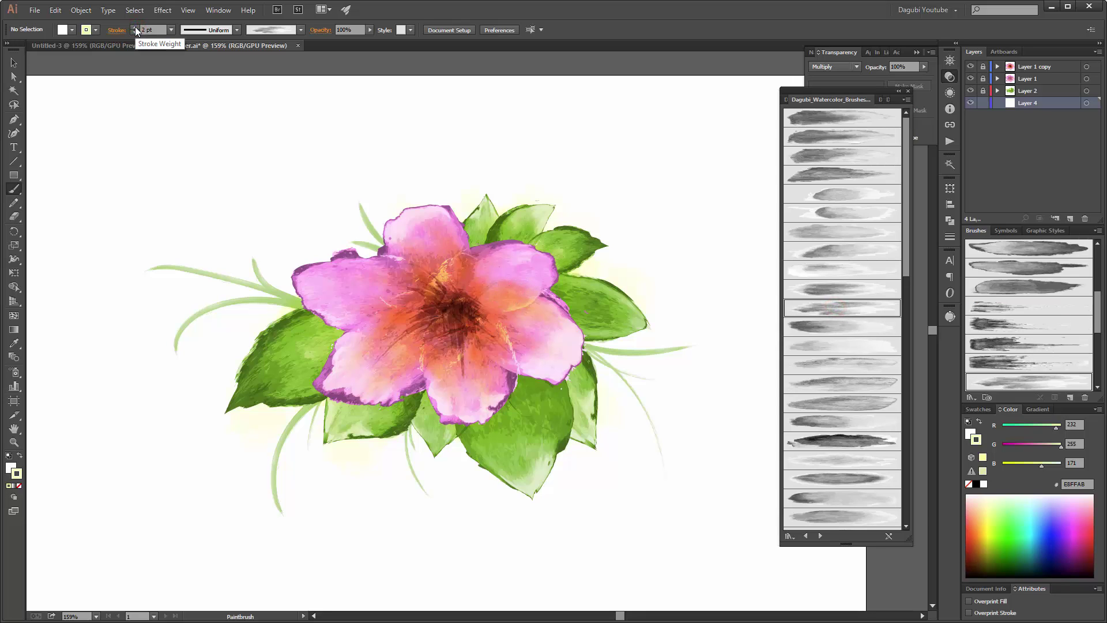
click(135, 27)
Step: Paint a pale yellow-green wash upper right of the flower, then switch to light blue
mouse_move(656, 198)
mouse_down()
mouse_move(767, 153)
mouse_move(504, 341)
mouse_up()
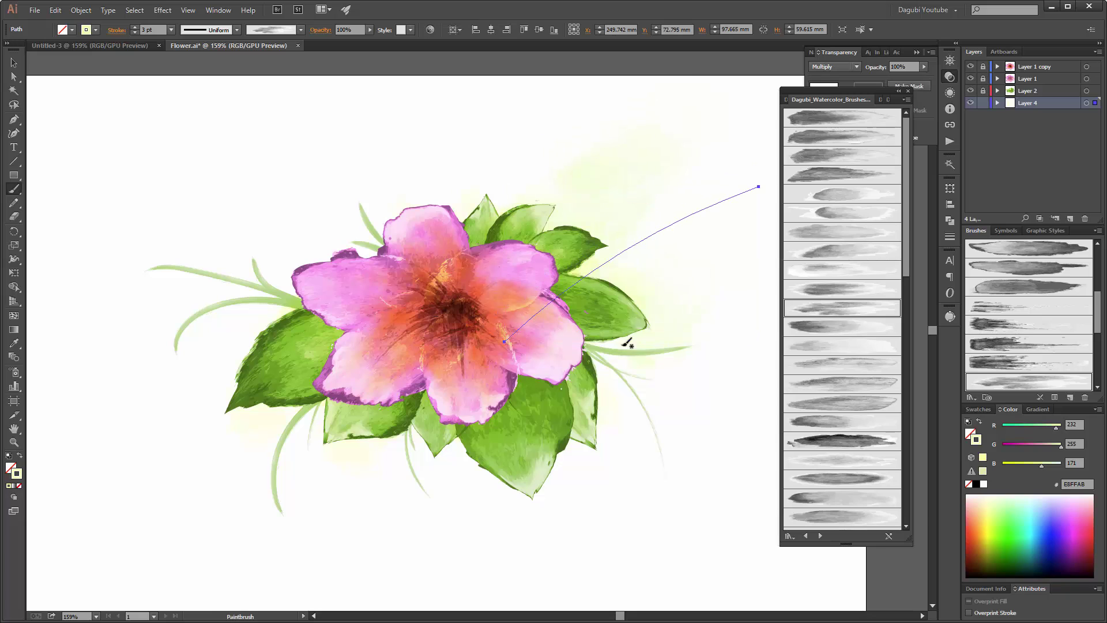
key(ctrl+shift+a)
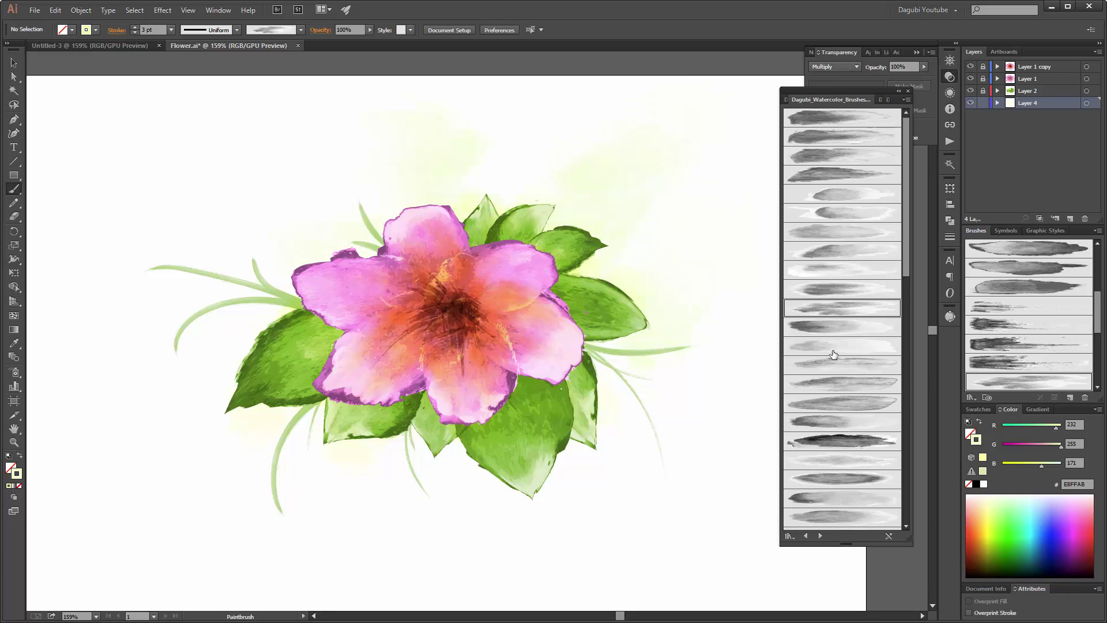
click(833, 344)
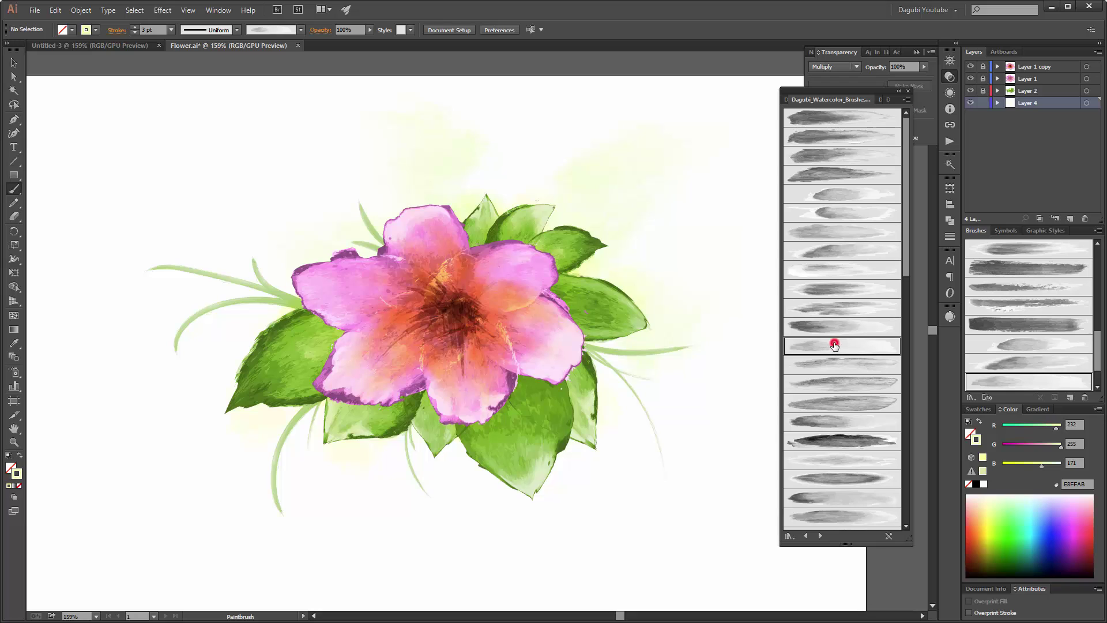
click(1034, 502)
click(440, 299)
Step: Paint a pink wash right of the flower and lighten it to a pale pink
click(842, 441)
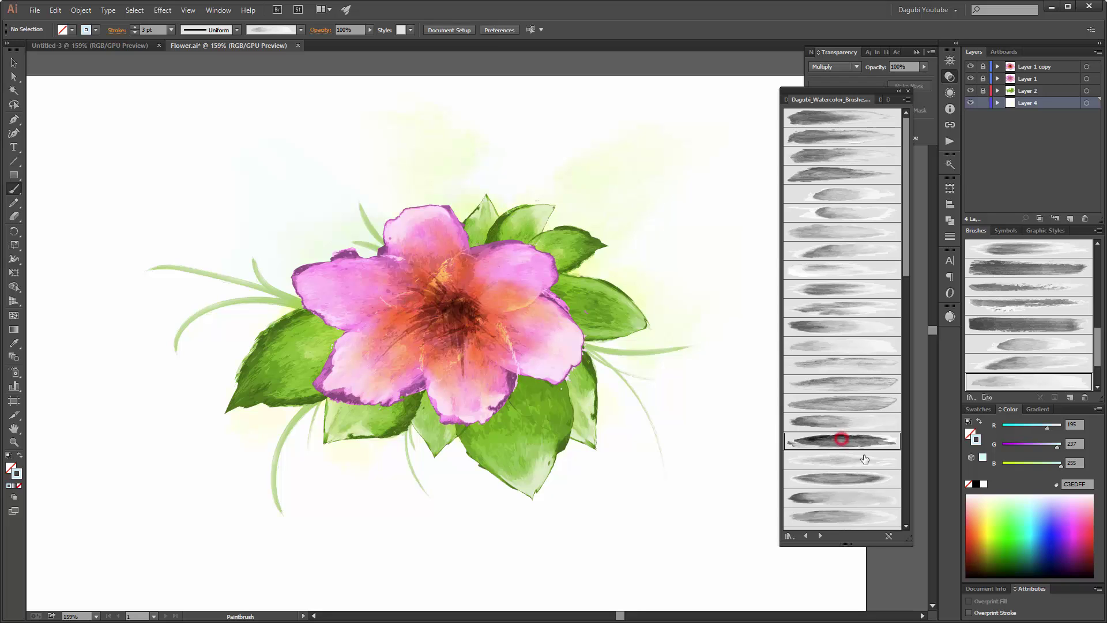
click(1077, 499)
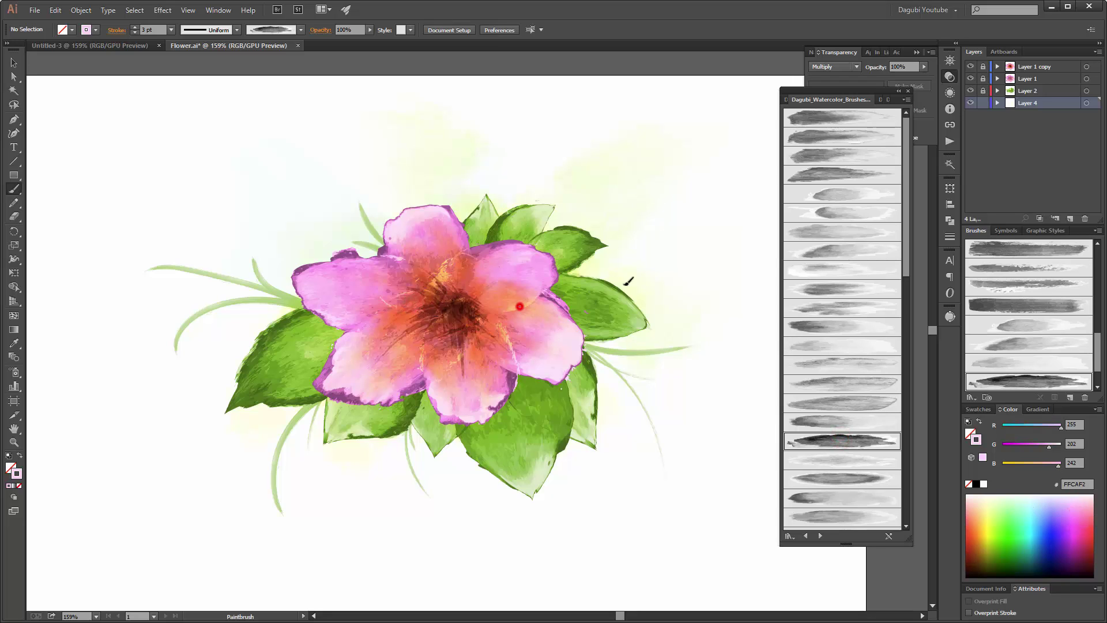
drag(611, 254, 674, 277)
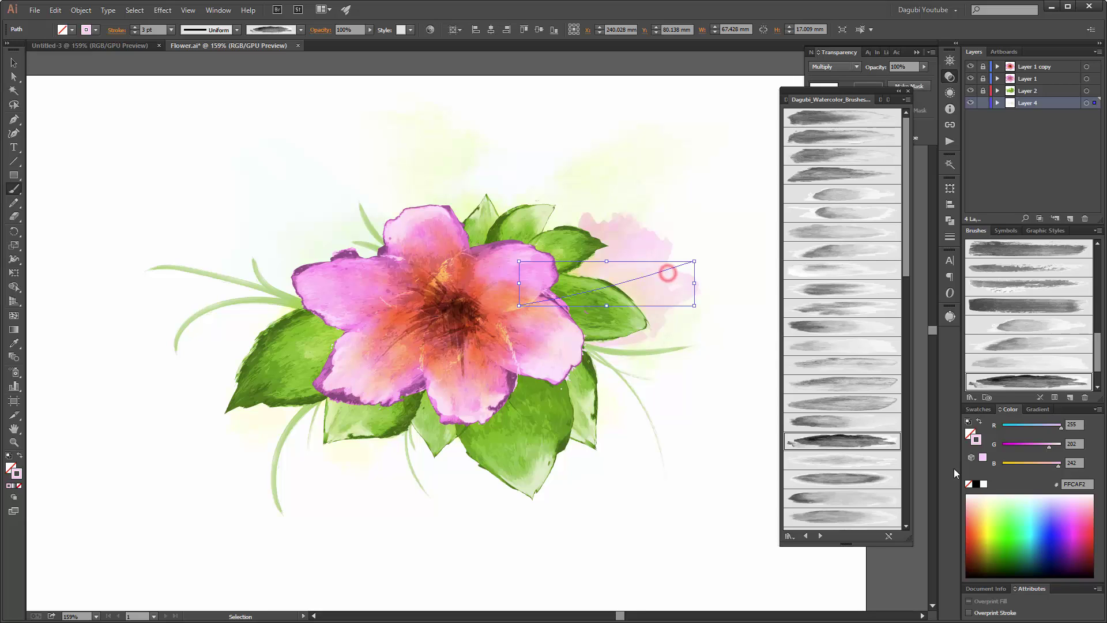
click(1078, 495)
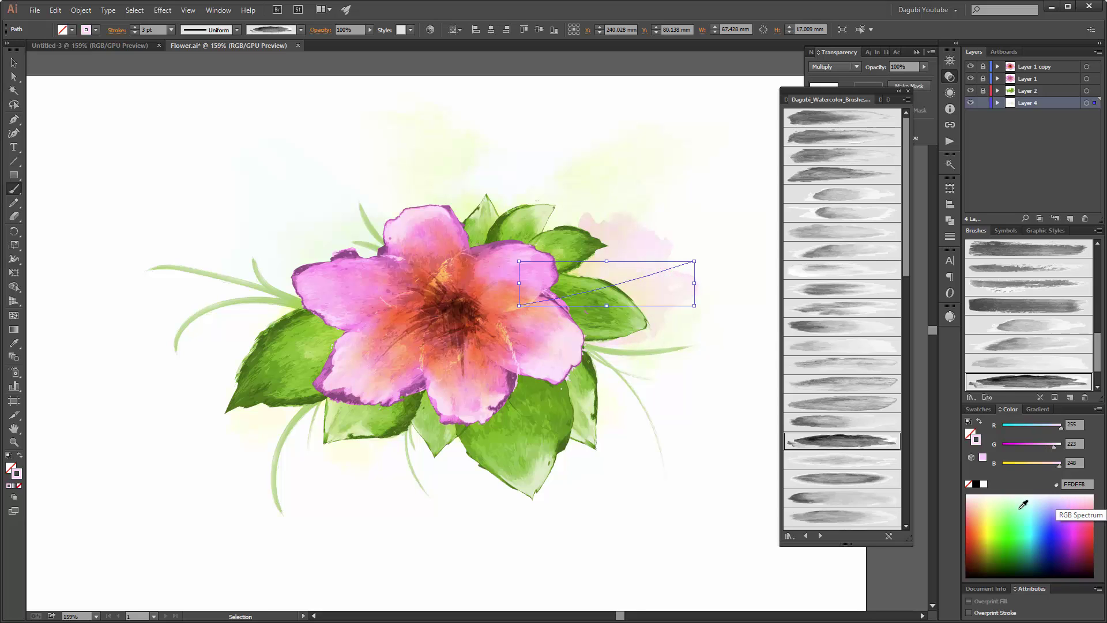
click(1084, 494)
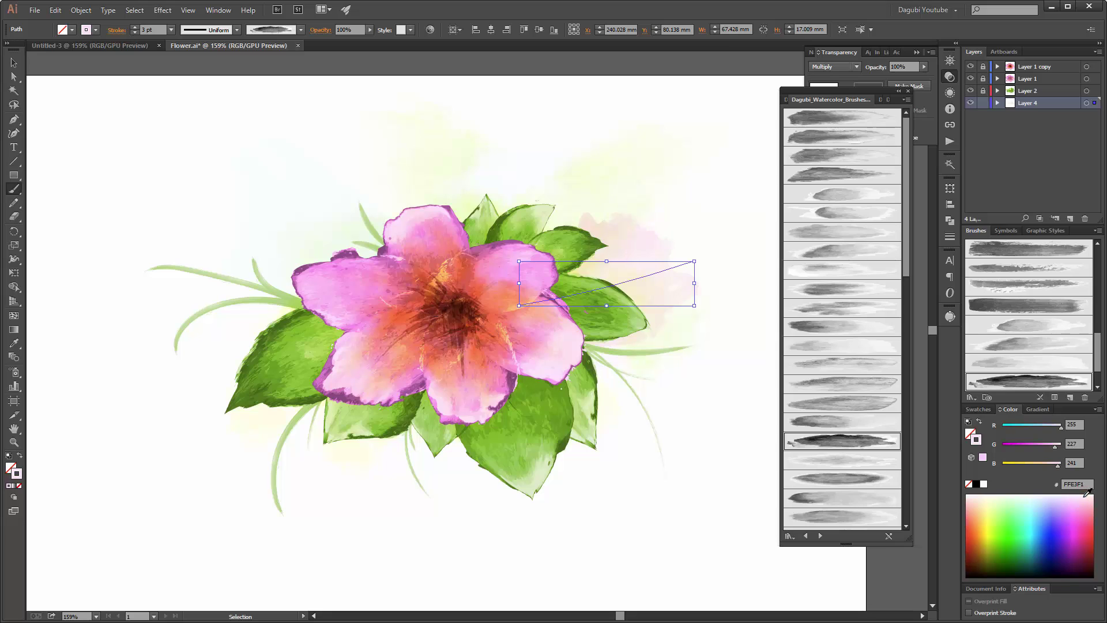
ctrl+click(723, 564)
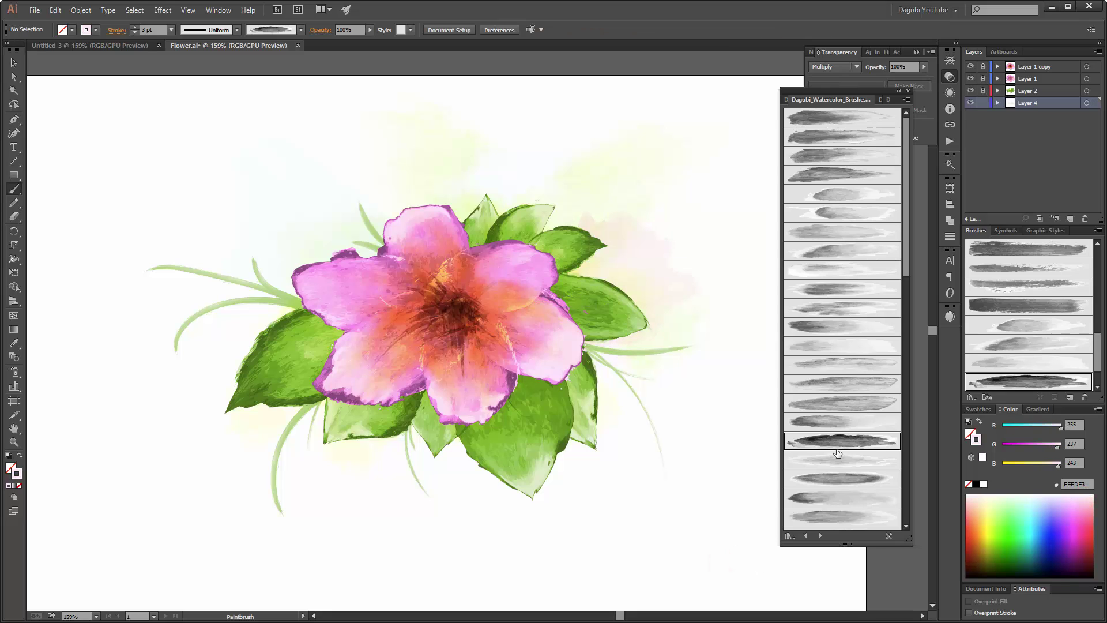
Step: Add light yellow and light green washes behind the flower with other watercolor brushes
click(1014, 344)
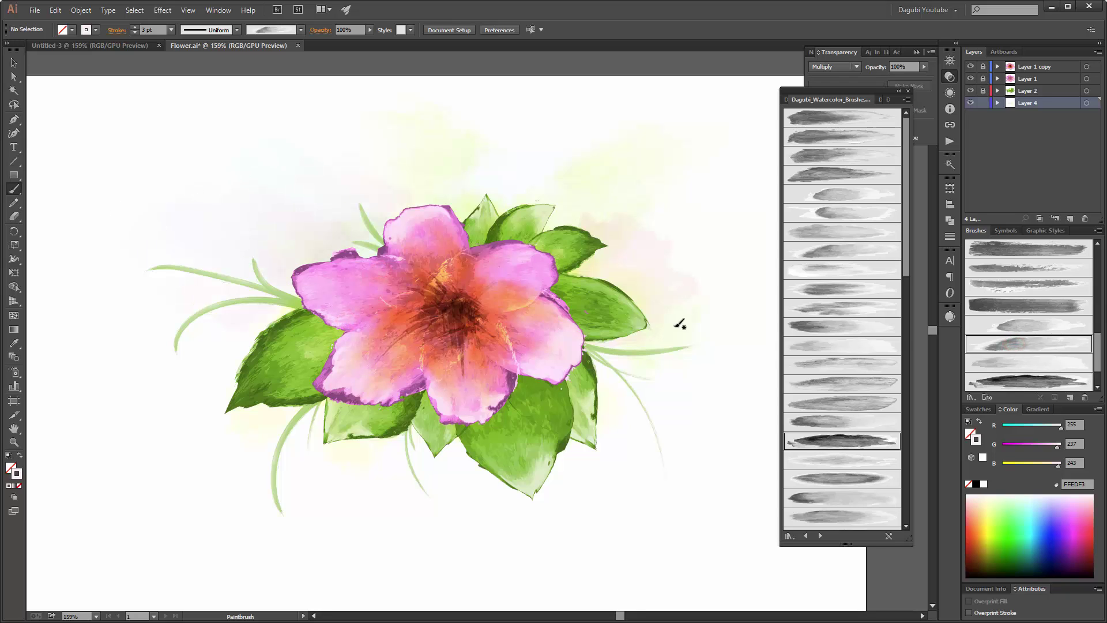
click(986, 502)
click(381, 304)
click(838, 289)
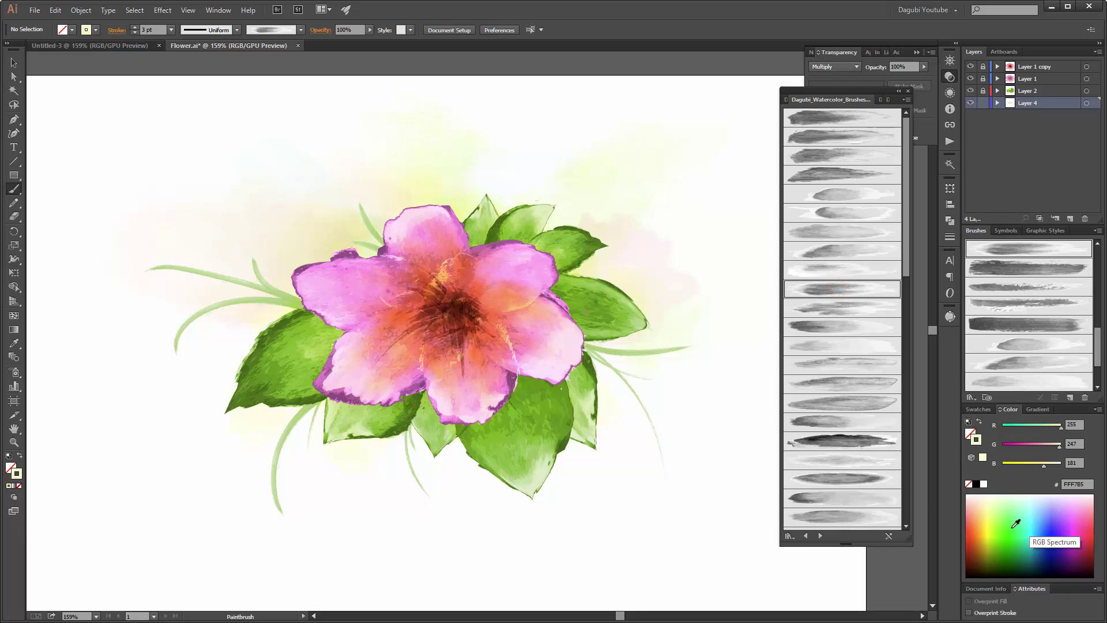
click(1001, 500)
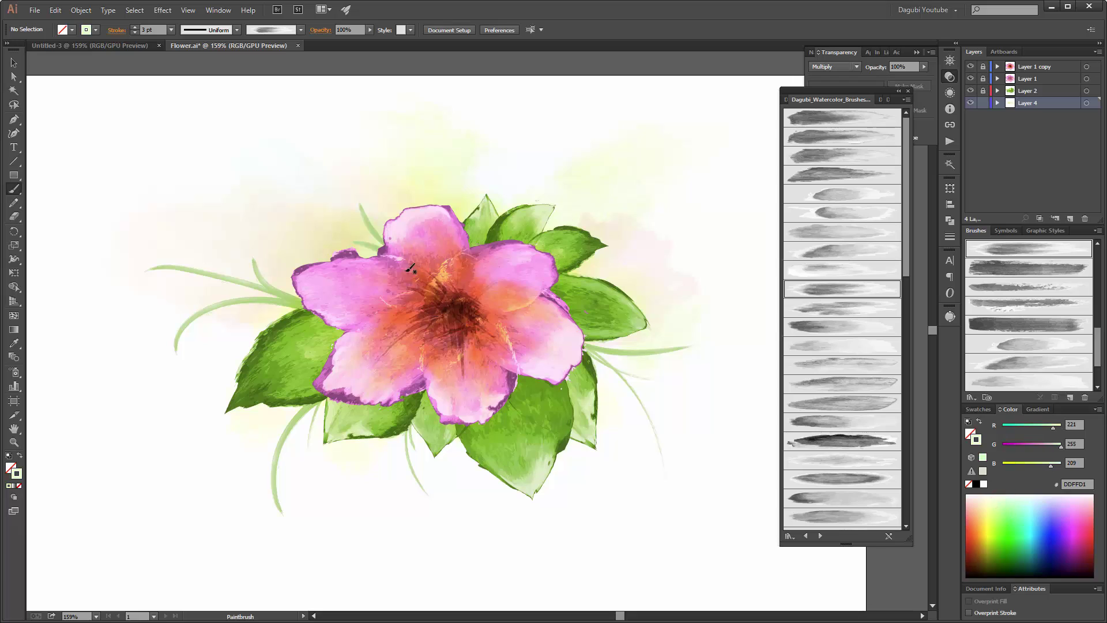
drag(352, 284, 154, 319)
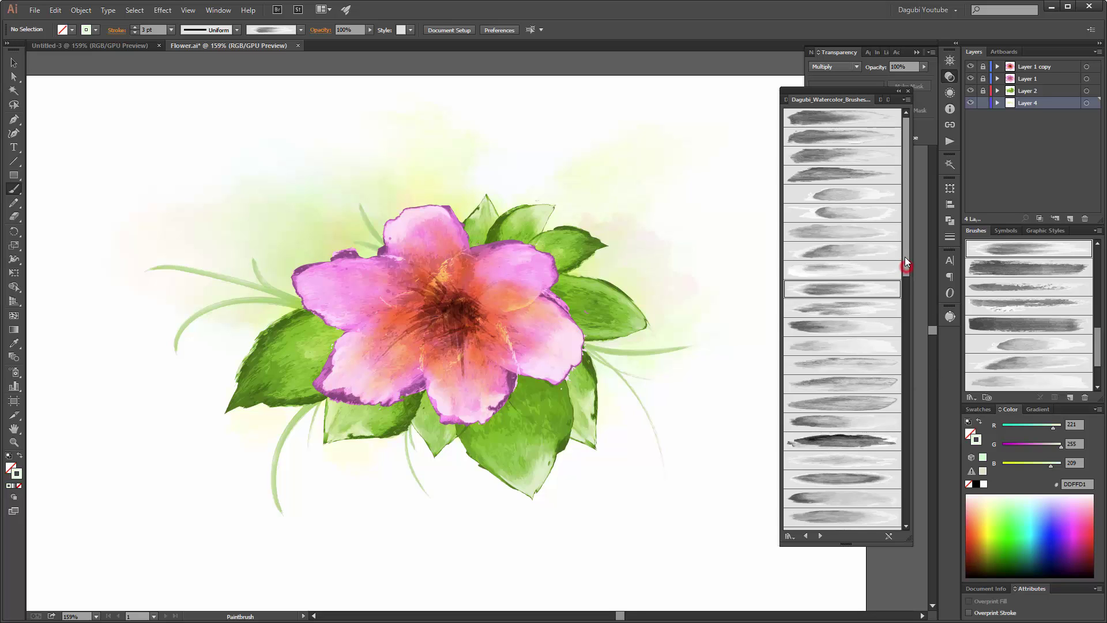
Step: Choose another watercolor brush and paint a light cyan wash beside the lower-right leaves
drag(905, 258, 896, 356)
scroll(897, 356, down, 2)
click(845, 343)
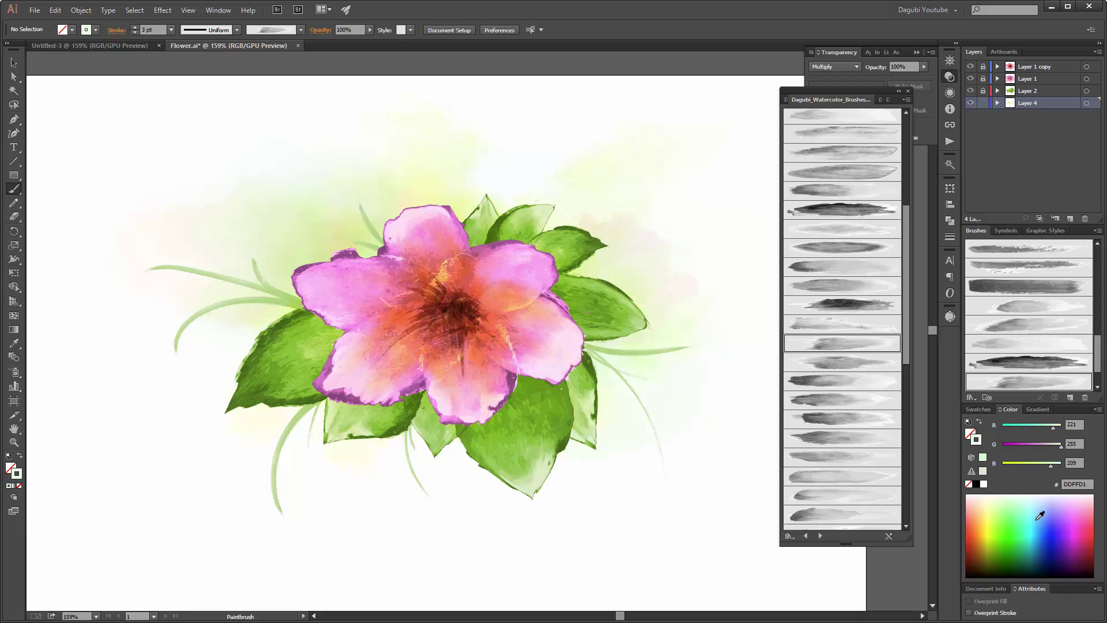
click(1034, 499)
drag(538, 349, 715, 461)
drag(601, 364, 737, 235)
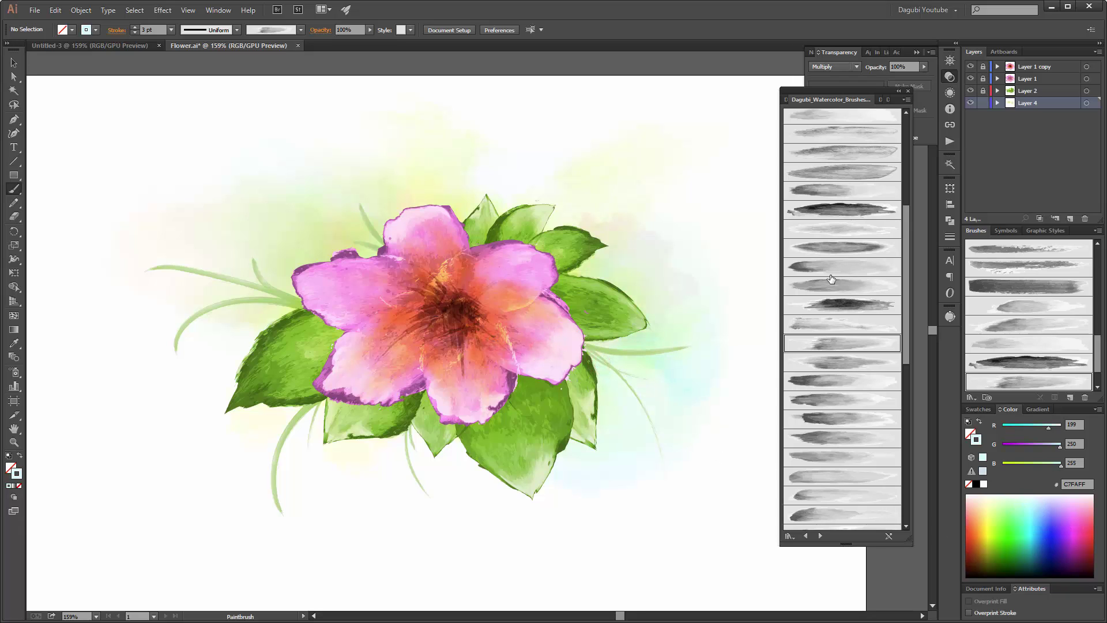